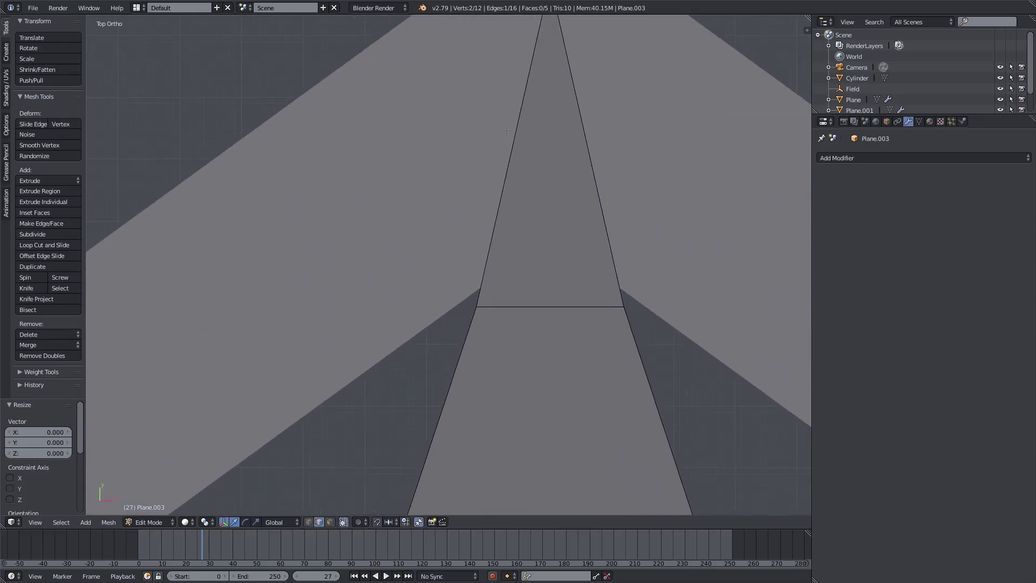
Switch to vertex selection and select the vertex at the spike's pointed tip
scroll(383, 162, up, 4)
shift+middle_drag(382, 159, 406, 194)
right_click(405, 193)
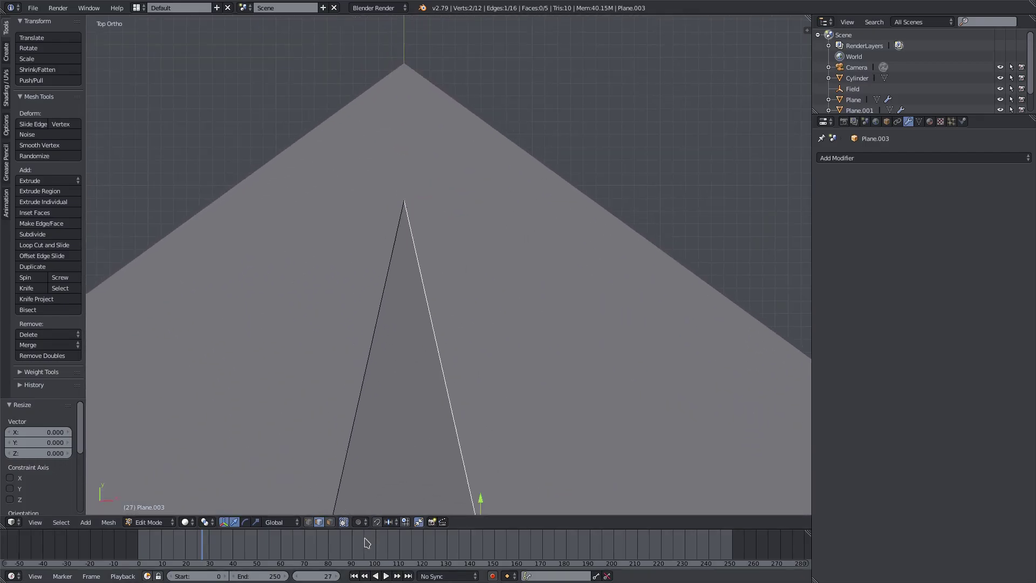
click(308, 522)
right_click(404, 200)
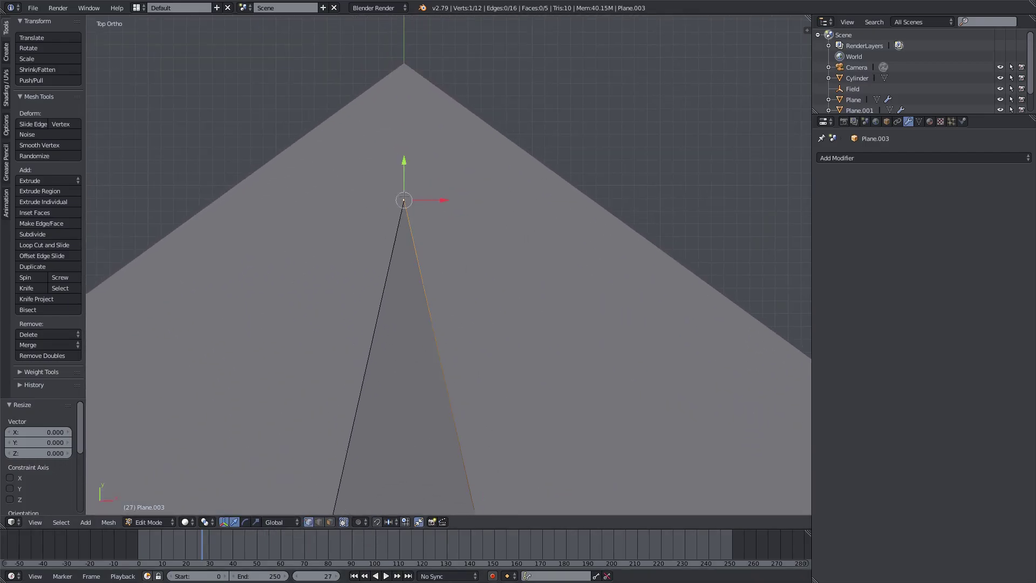
key(g)
right_click(393, 211)
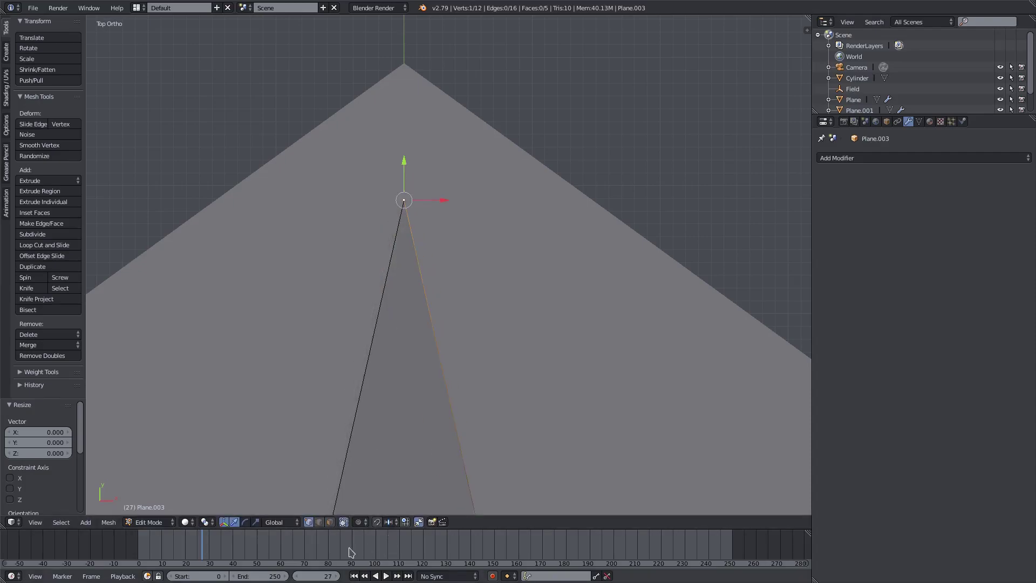
Enable snapping to vertices and snap the selected tip vertex onto the neighbouring tip vertex so the two merge
click(389, 522)
click(390, 522)
click(389, 522)
click(407, 497)
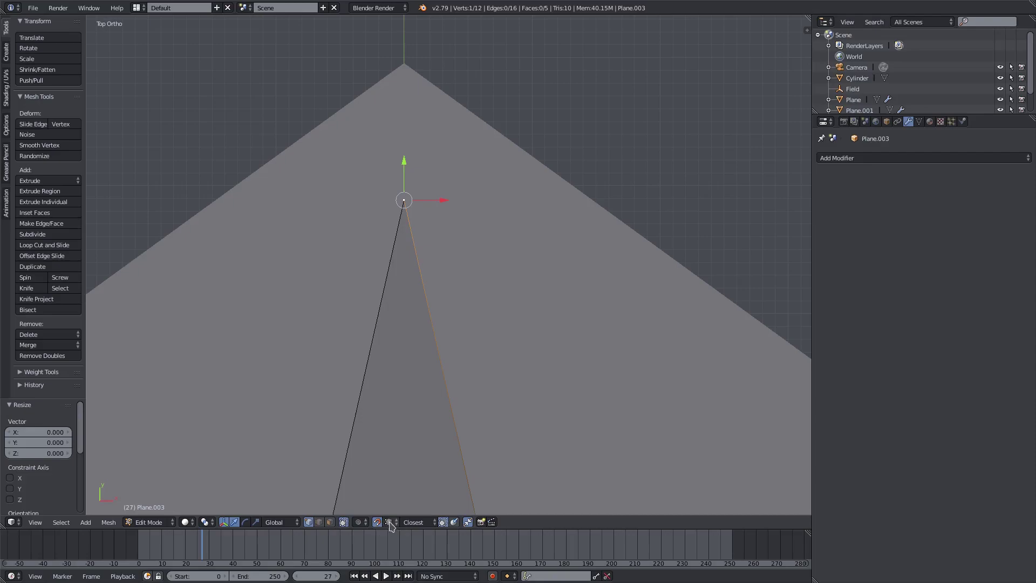
key(g)
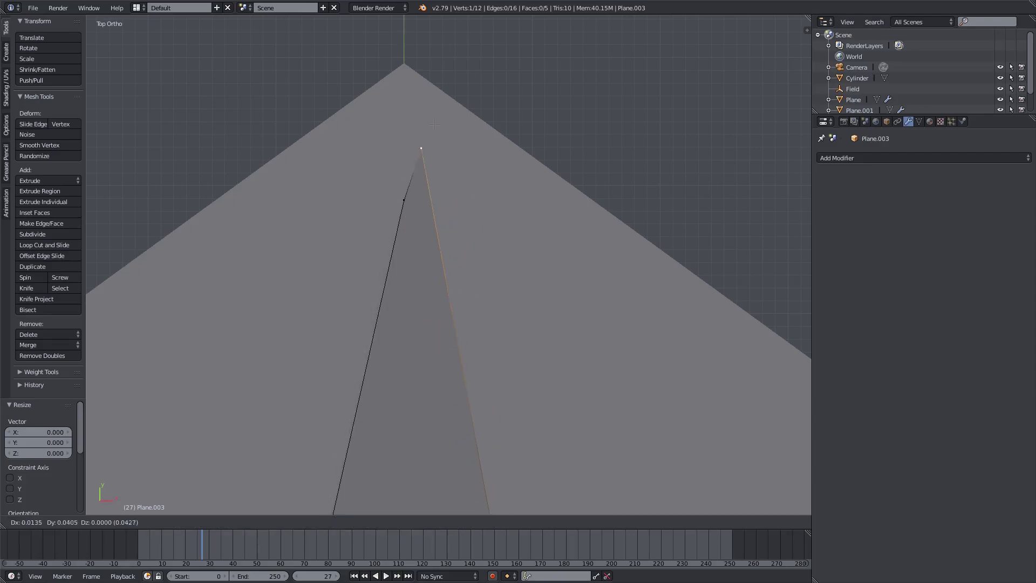
click(404, 200)
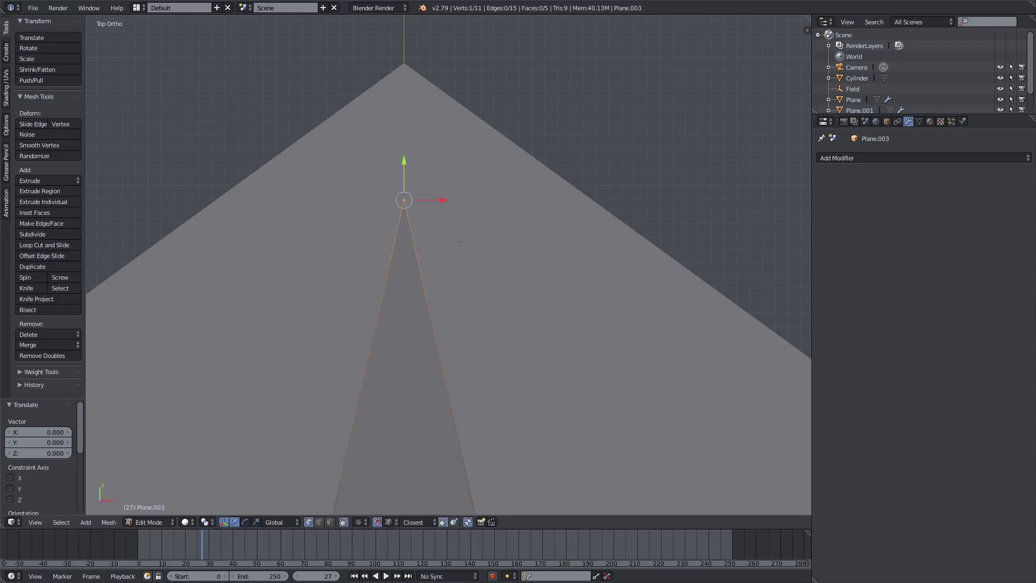
key(g)
right_click(400, 210)
Return to Object Mode and scale the spike by about 0.532, followed by a second scaling of about 1.238
key(Tab)
scroll(451, 229, down, 12)
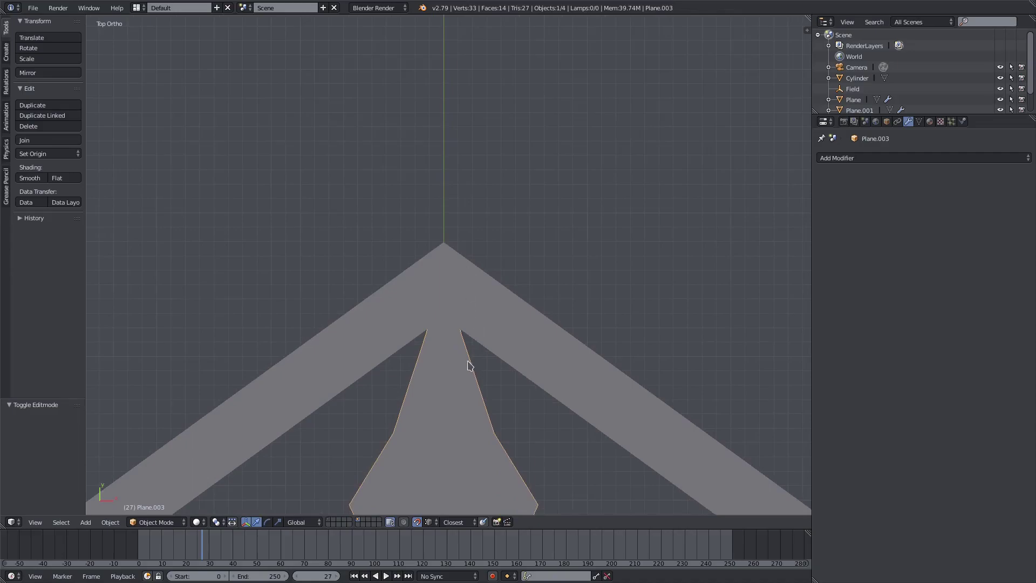
scroll(462, 273, down, 5)
key(s)
click(526, 339)
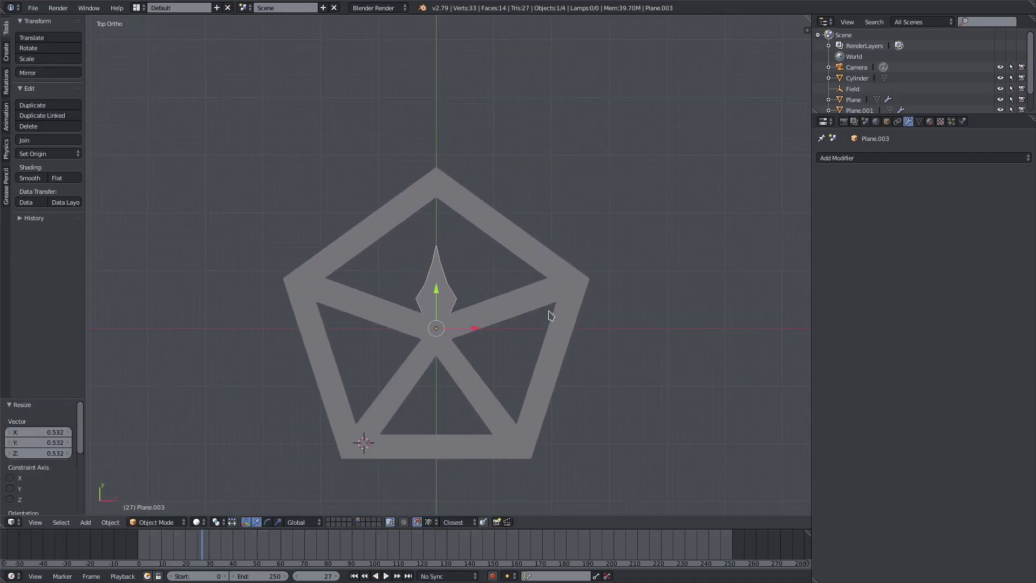
key(s)
click(501, 335)
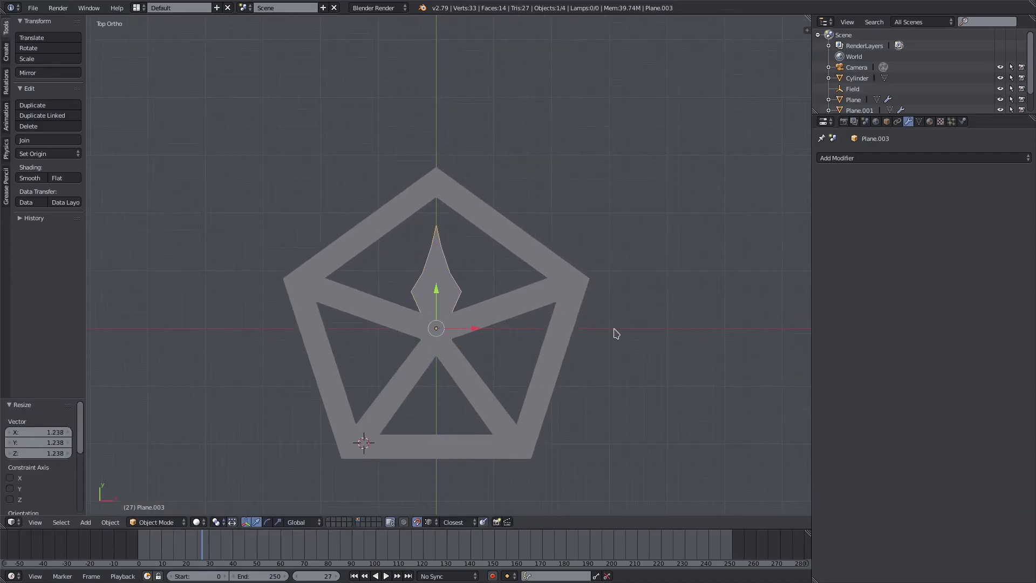
Rotate the spike about 71° around Z and move it to the pentagon's upper-left corner, pointing outward
key(r)
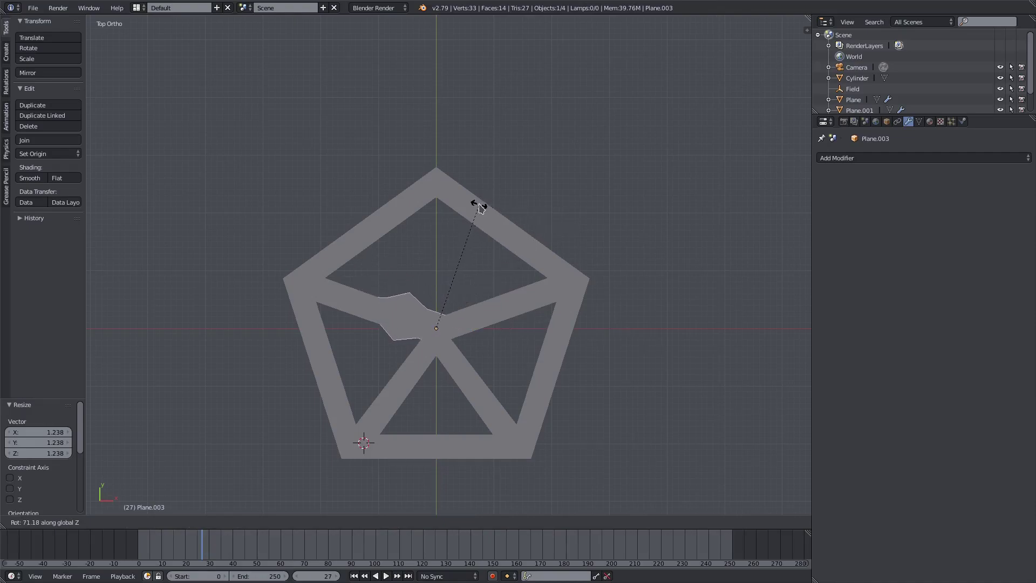
click(481, 208)
key(g)
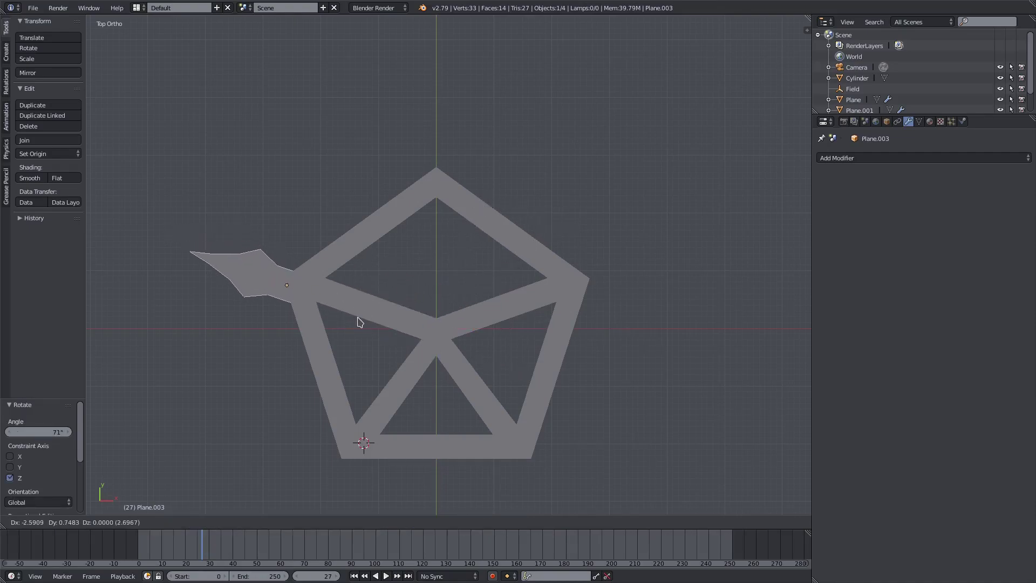
click(365, 317)
Duplicate the spike, rotate the copy about -144° around Z and place it at the pentagon's upper-right corner
key(shift+d)
key(Escape)
key(r)
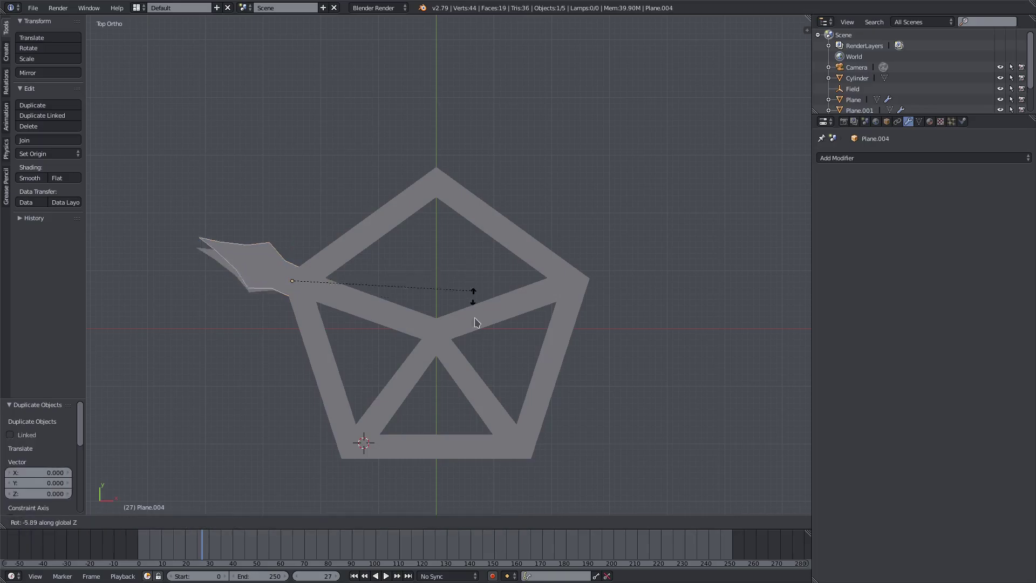
key(Escape)
key(r)
key(z)
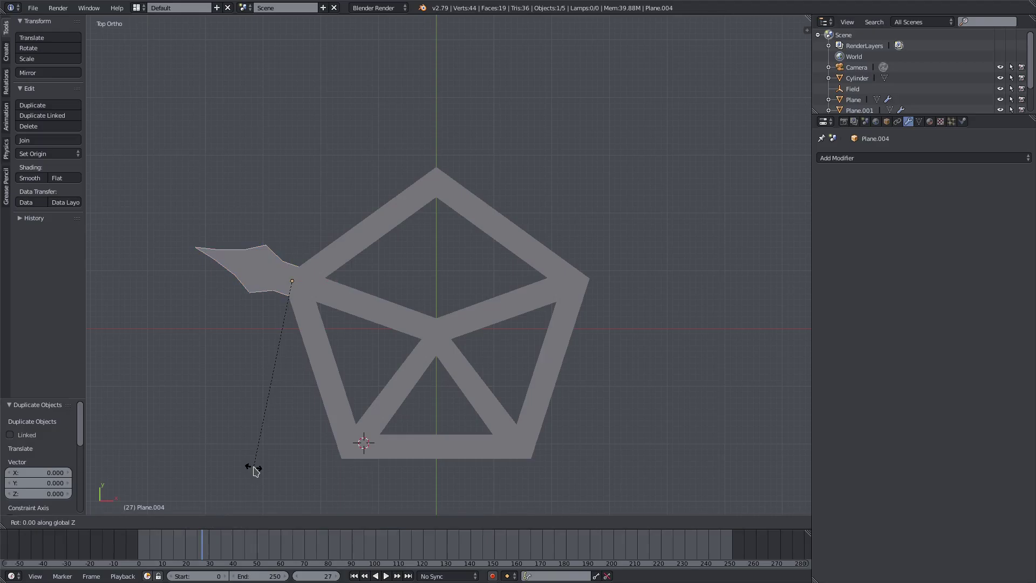
click(124, 383)
key(g)
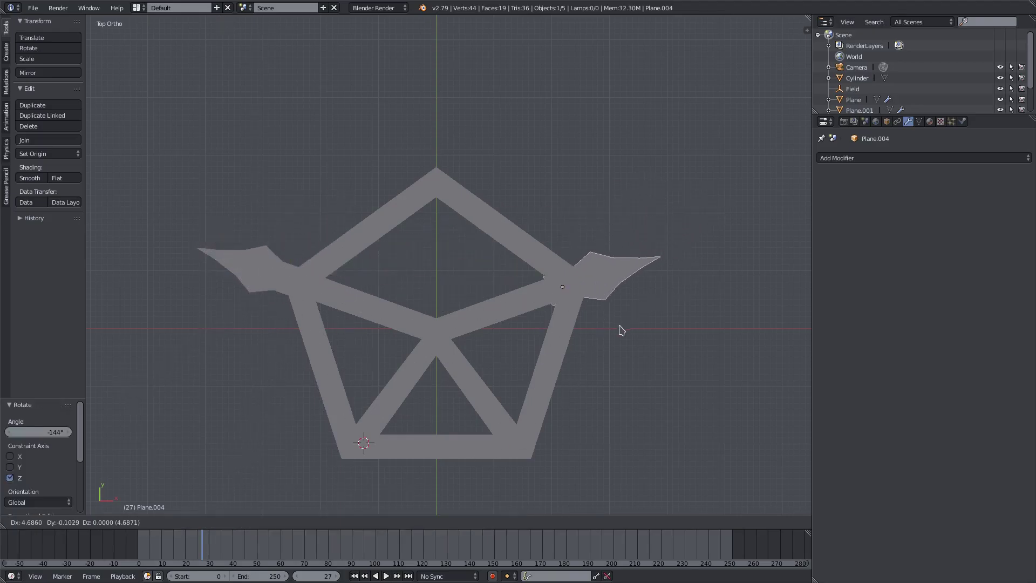
click(629, 327)
Delete the mirrored pair of lower diagonal struts inside the pentagon
shift+middle_drag(429, 353, 408, 278)
right_click(425, 270)
key(Tab)
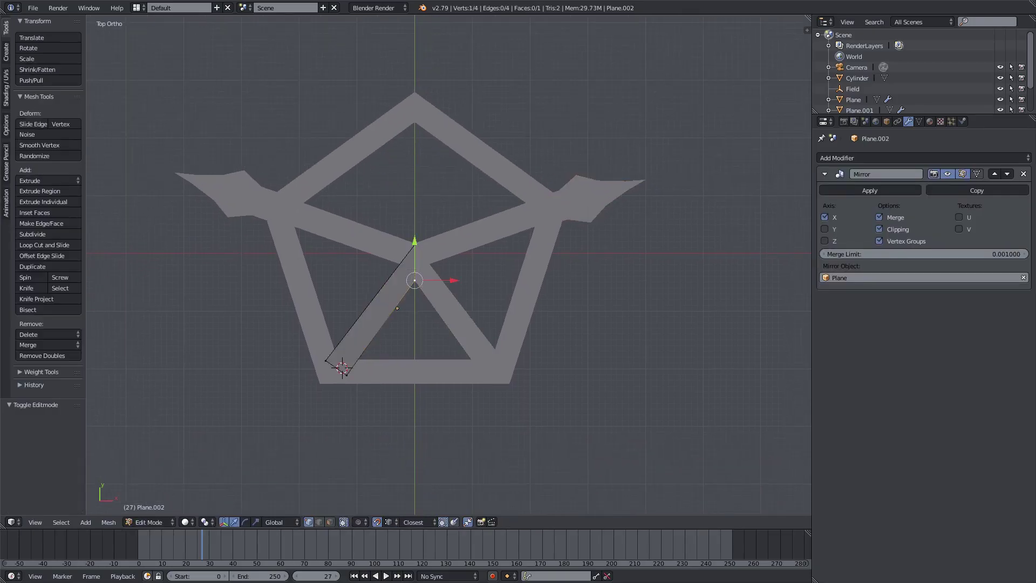
key(Tab)
right_click(432, 252)
alt+right_click(430, 251)
click(426, 250)
key(x)
click(434, 324)
Delete the mirrored pair of upper struts running from the pentagon's side corners to its centre
right_click(429, 265)
key(Tab)
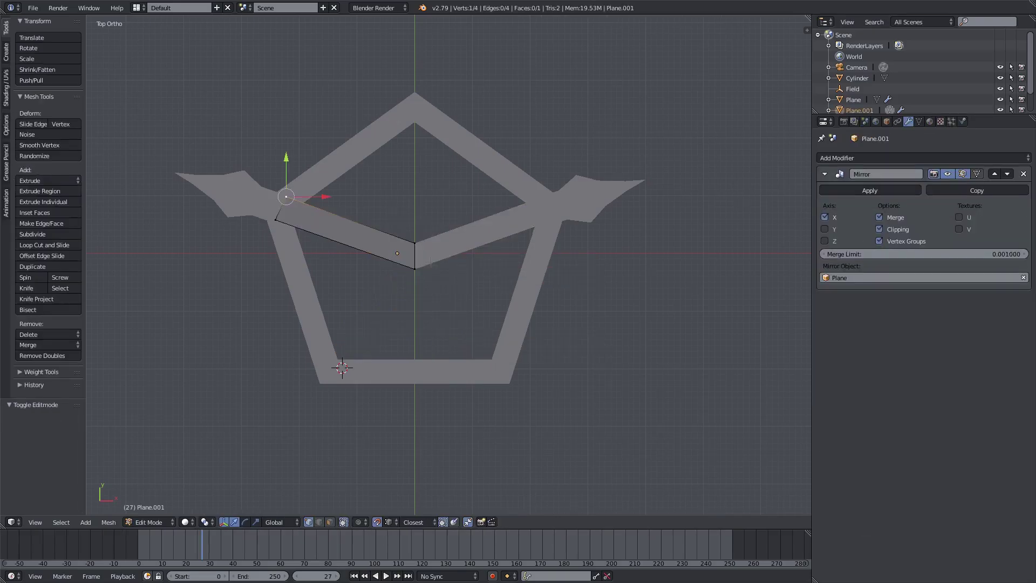
key(Tab)
key(x)
click(426, 262)
Duplicate the pentagon ring in place and scale the copy to about 0.583 as an inner ring
right_click(451, 123)
key(shift+d)
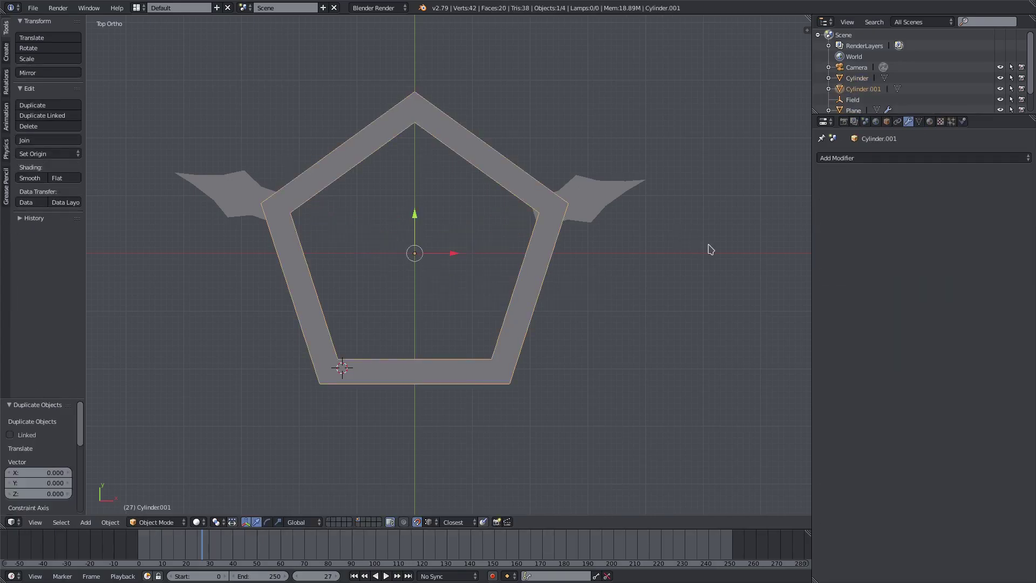
right_click(711, 249)
key(s)
click(595, 242)
Move the upper-right spike outward by about 0.140 in X and 0.037 in Y
right_click(590, 193)
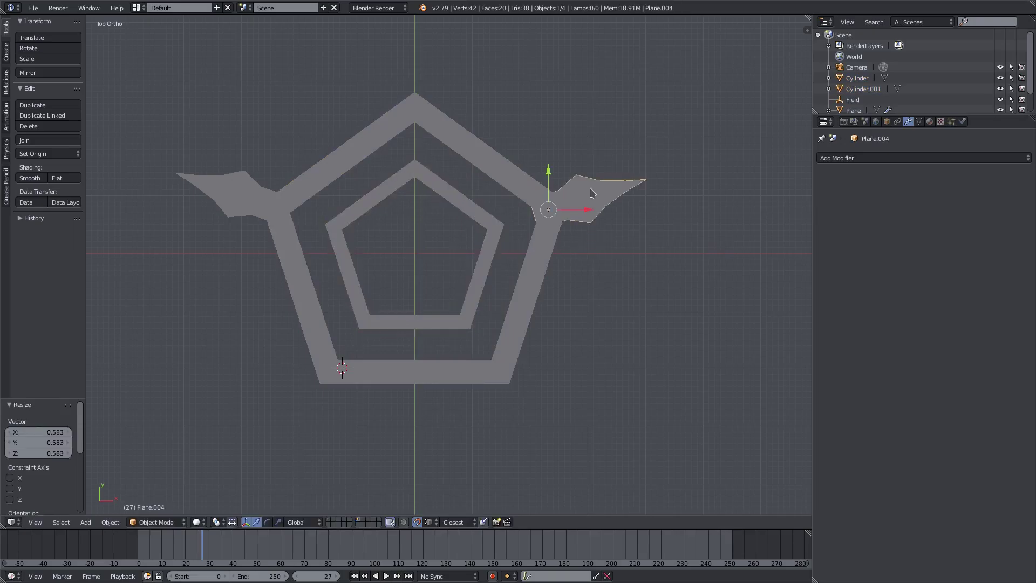
key(g)
click(621, 192)
right_click(504, 238)
Duplicate the upper-right spike, rotate the copy about -59.6° around Z and place it at the pentagon's lower-right corner
right_click(605, 195)
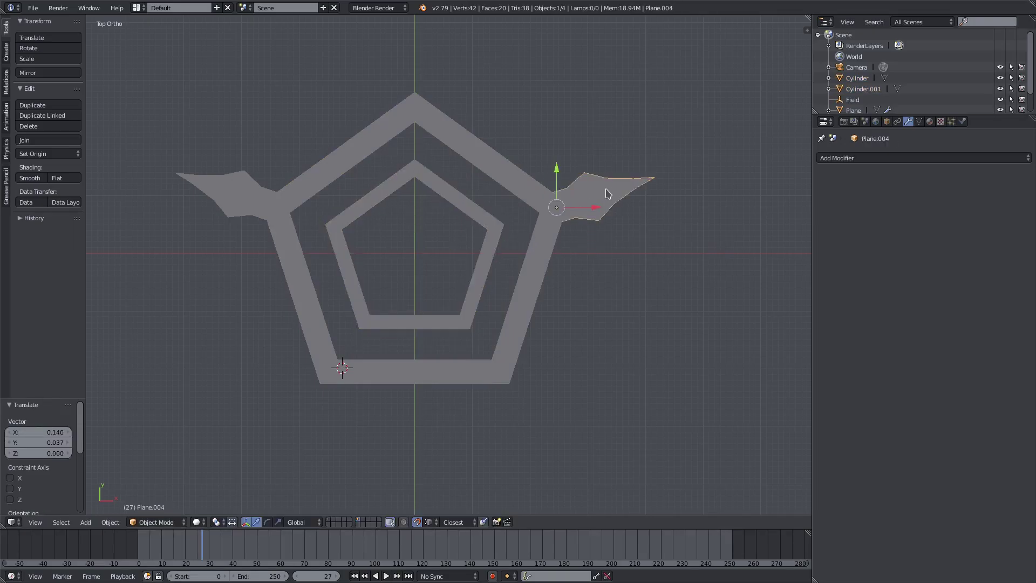
key(shift+d)
right_click(605, 194)
key(r)
click(620, 273)
key(g)
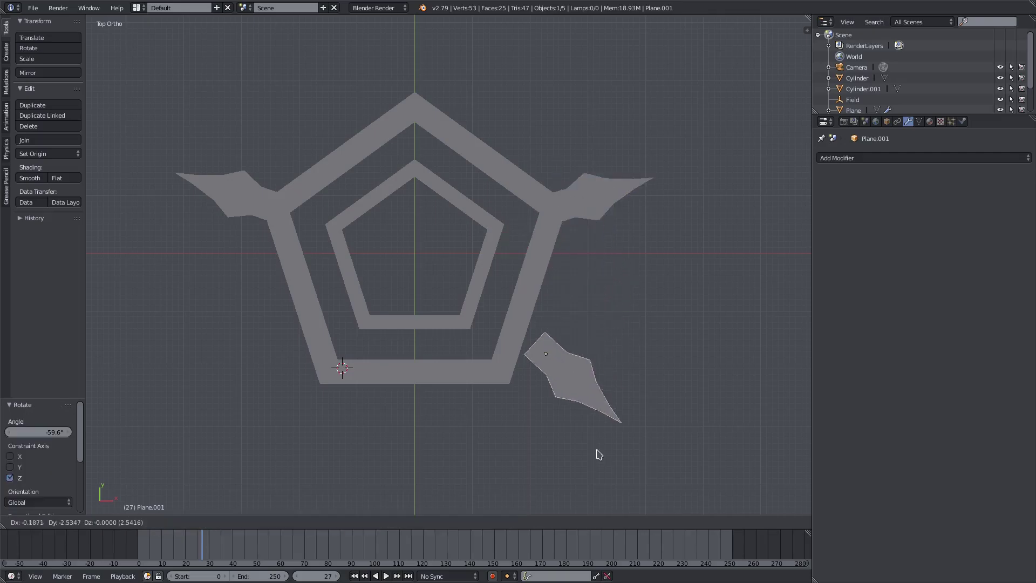
click(560, 479)
Duplicate the lower-right spike, rotate the copy about -95.7° around Z and place it at the lower-left corner
key(shift+d)
right_click(567, 456)
key(r)
key(z)
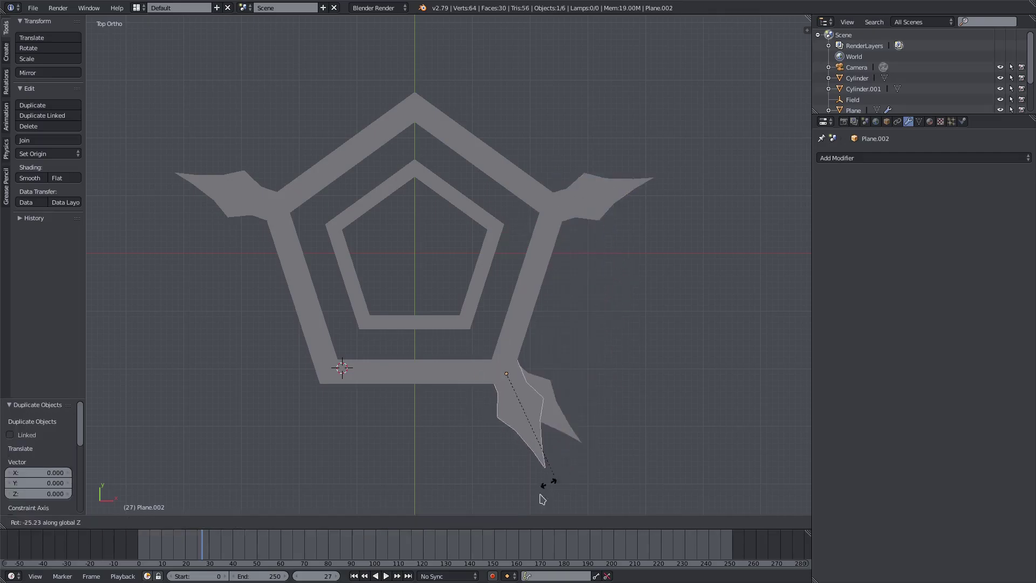
click(429, 449)
key(g)
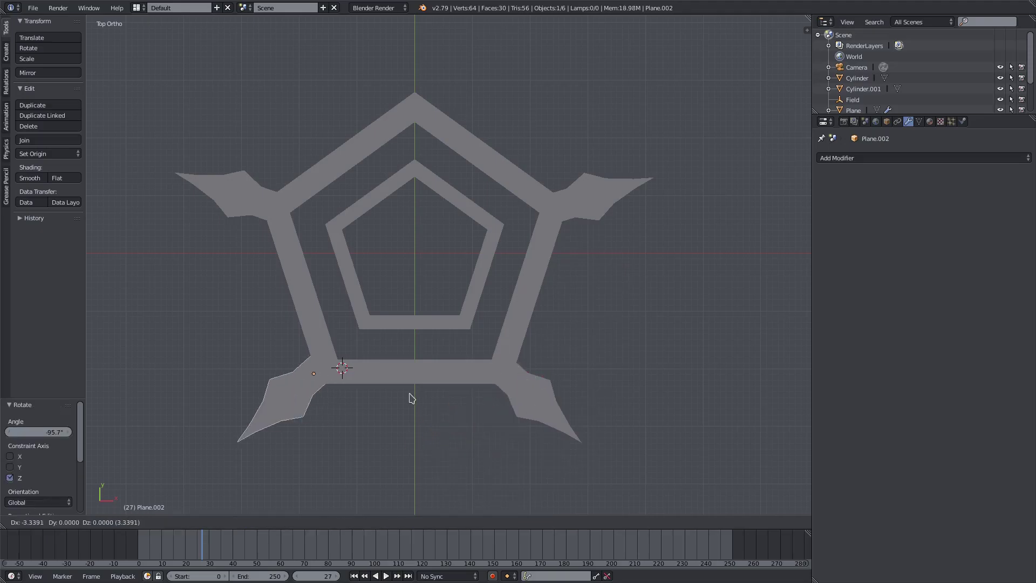
click(423, 405)
Duplicate the lower-left spike, rotate the copy about -131° around Z and move it to the pentagon's top corner
key(shift+d)
right_click(427, 357)
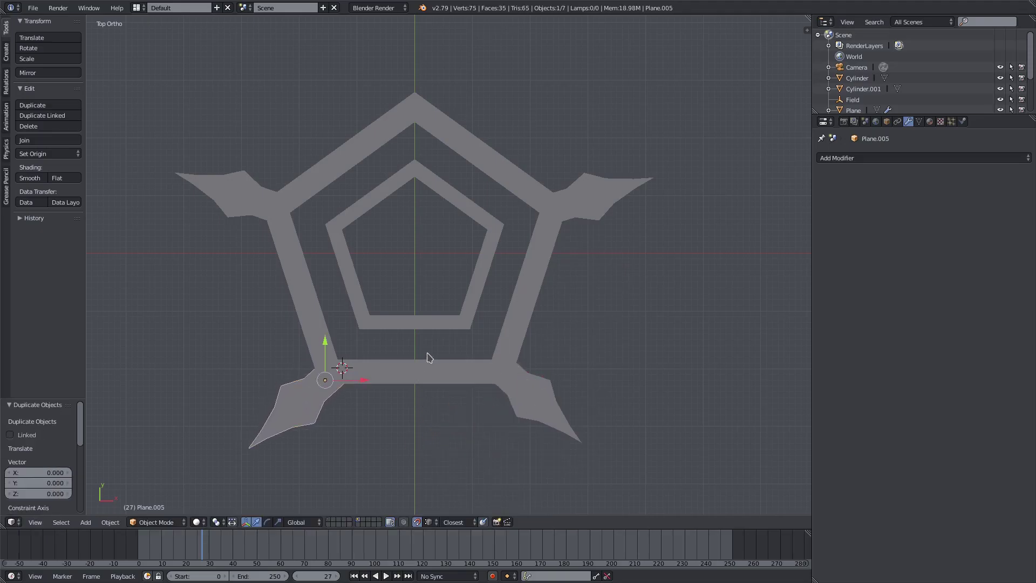
key(r)
click(250, 48)
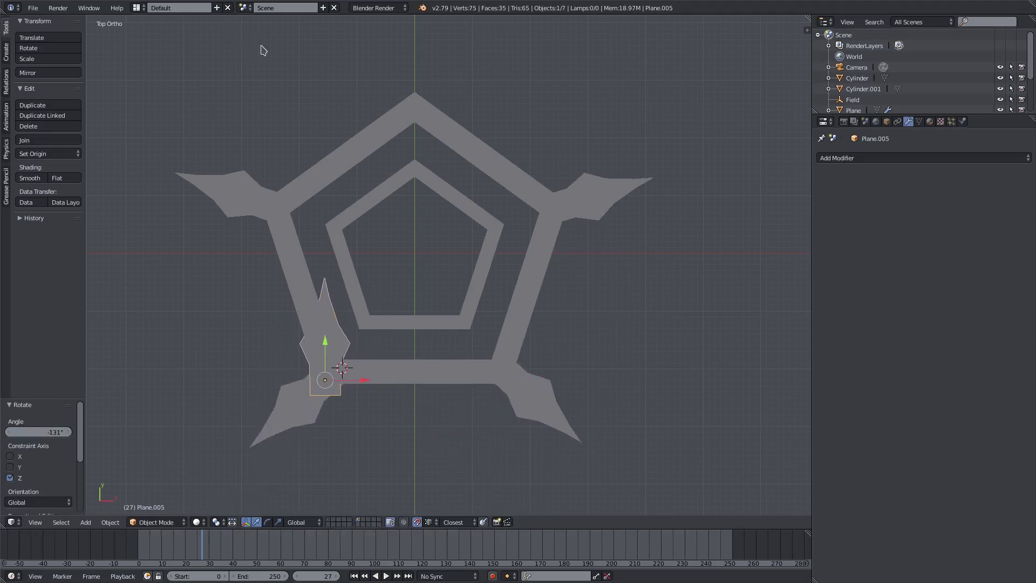
key(g)
click(458, 95)
Duplicate the inner pentagon ring in place and scale the copy by about 2.393 as an outer ring
right_click(495, 227)
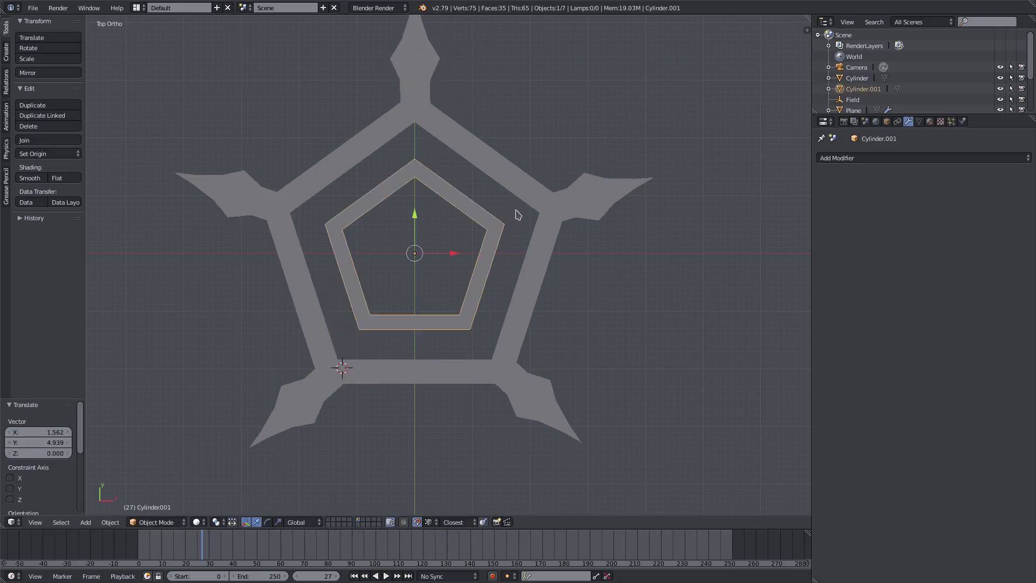
key(shift+d)
right_click(517, 215)
key(s)
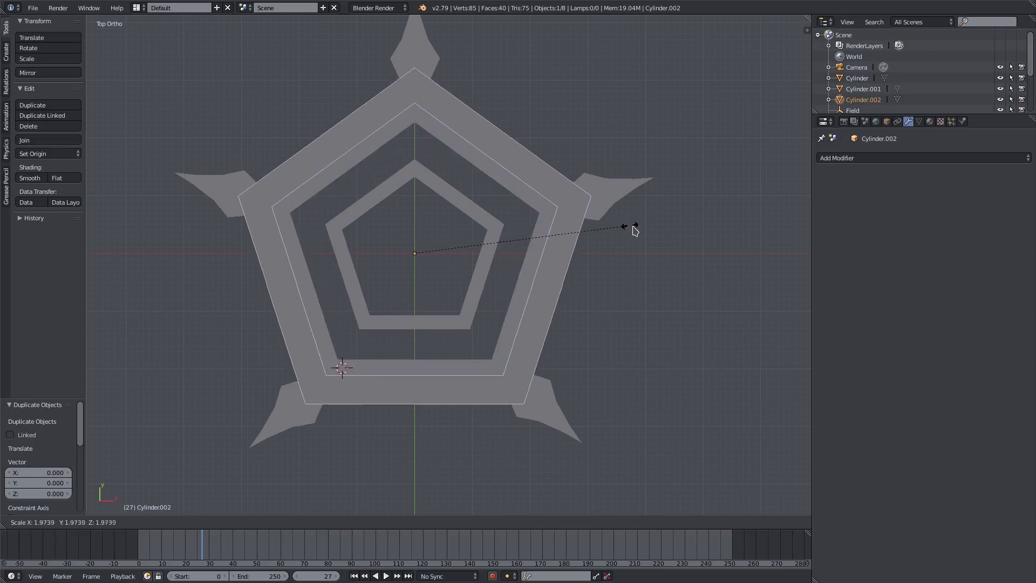
click(678, 237)
Try rotating the inner pentagon ring 180° around the X axis
right_click(497, 233)
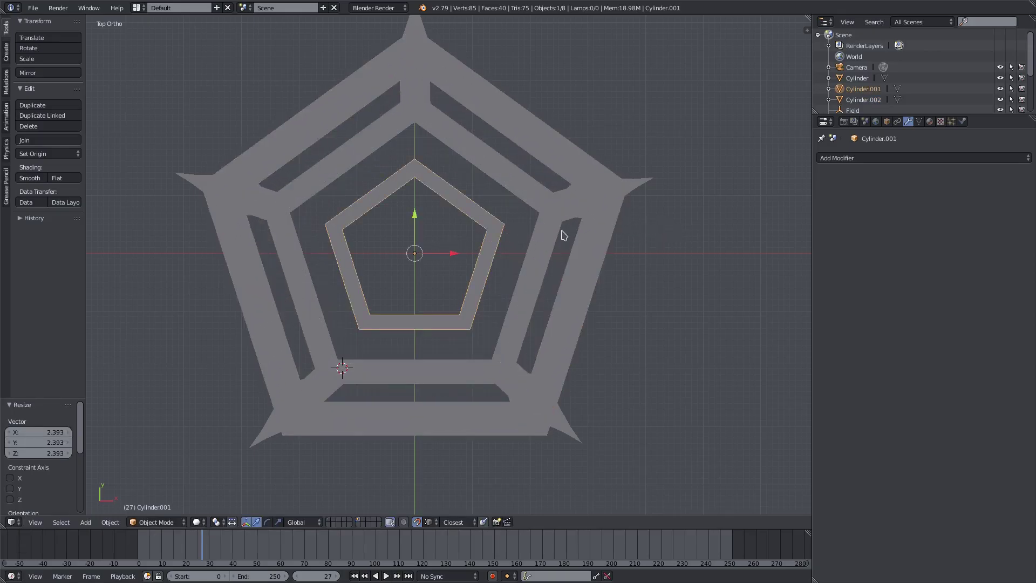
text(rx)
text(180)
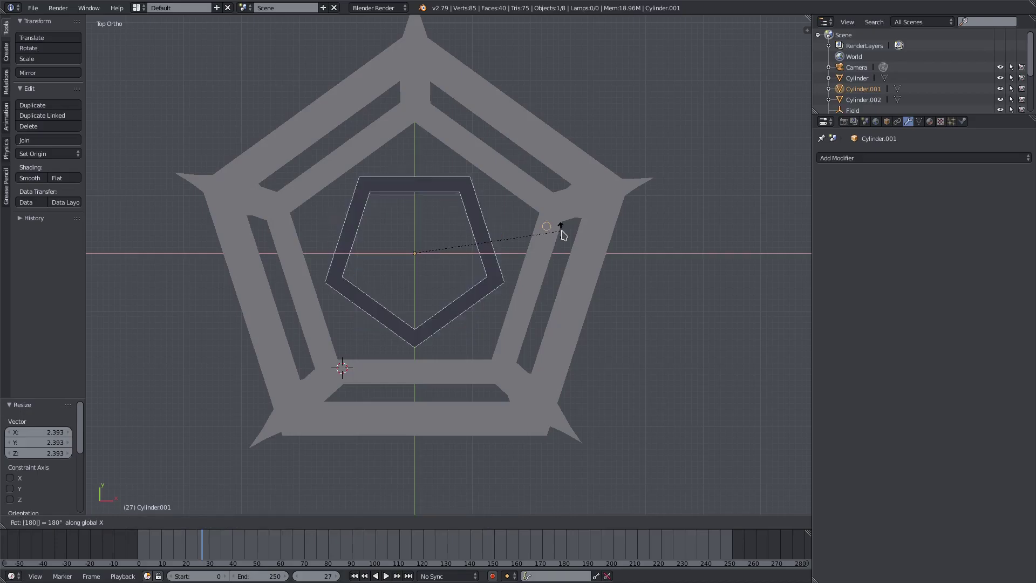
key(Return)
key(grave)
key(Tab)
middle_drag(505, 229, 499, 253)
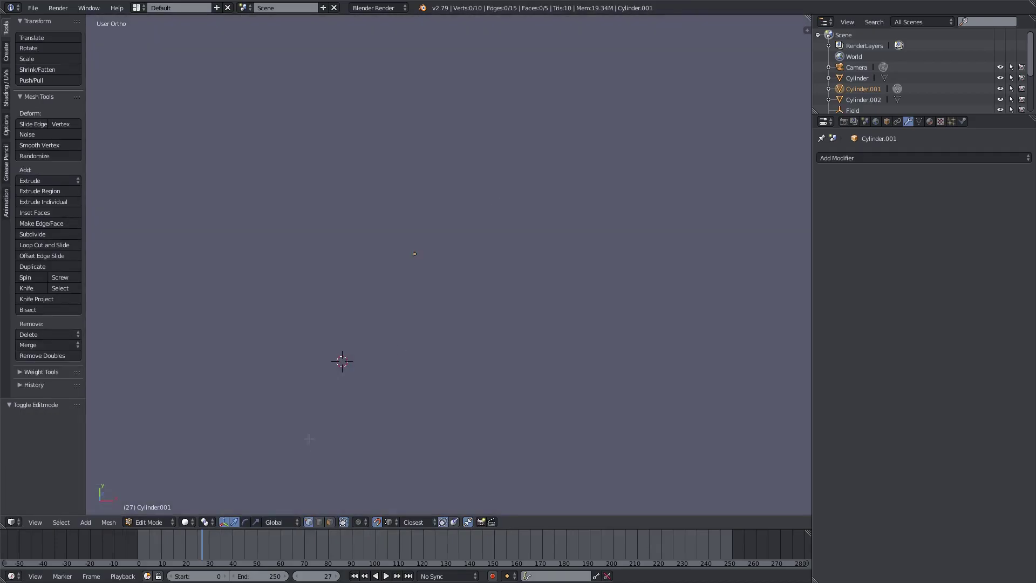
middle_drag(402, 508, 422, 336)
scroll(422, 335, down, 2)
key(Tab)
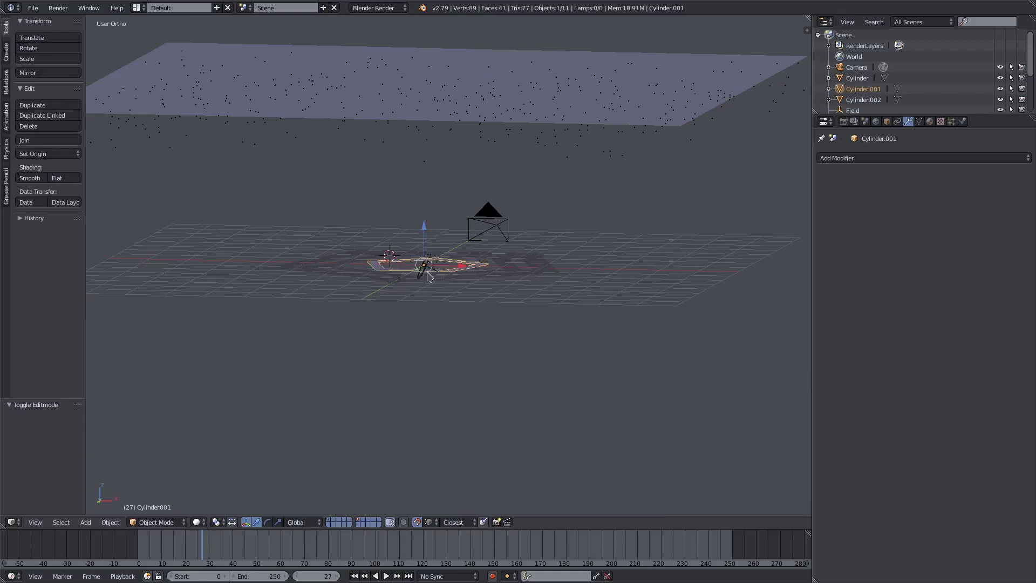
click(360, 521)
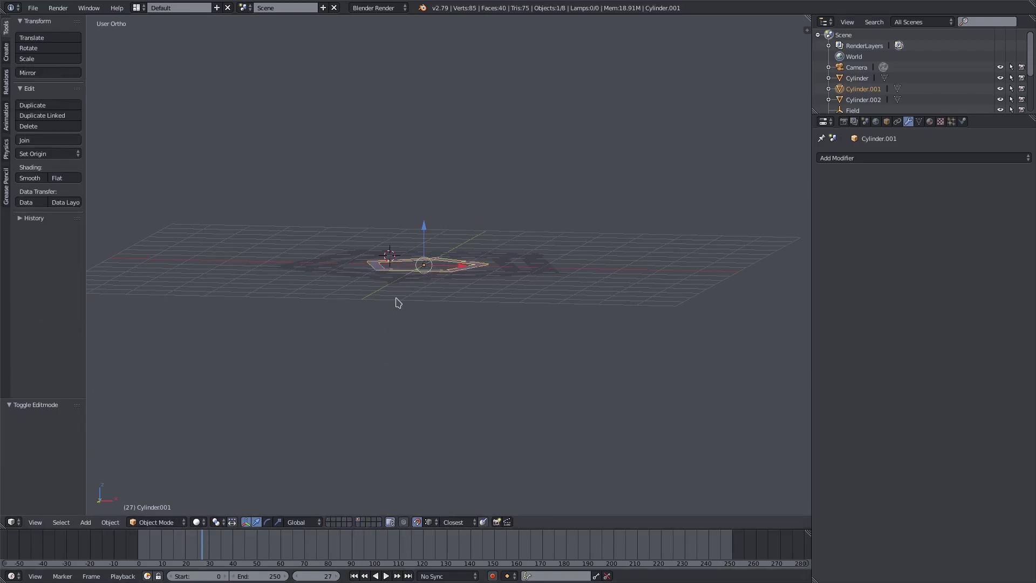
key(KP_7)
scroll(459, 255, up, 2)
Undo the inner pentagon ring's rotation, keeping only the emblem's layer visible
key(grave)
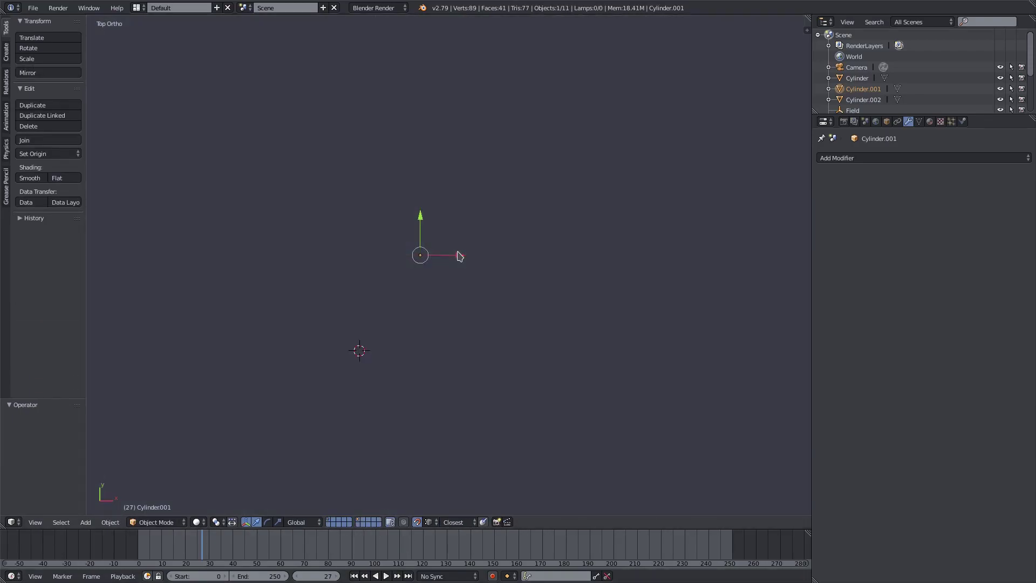
key(grave)
key(ctrl+z)
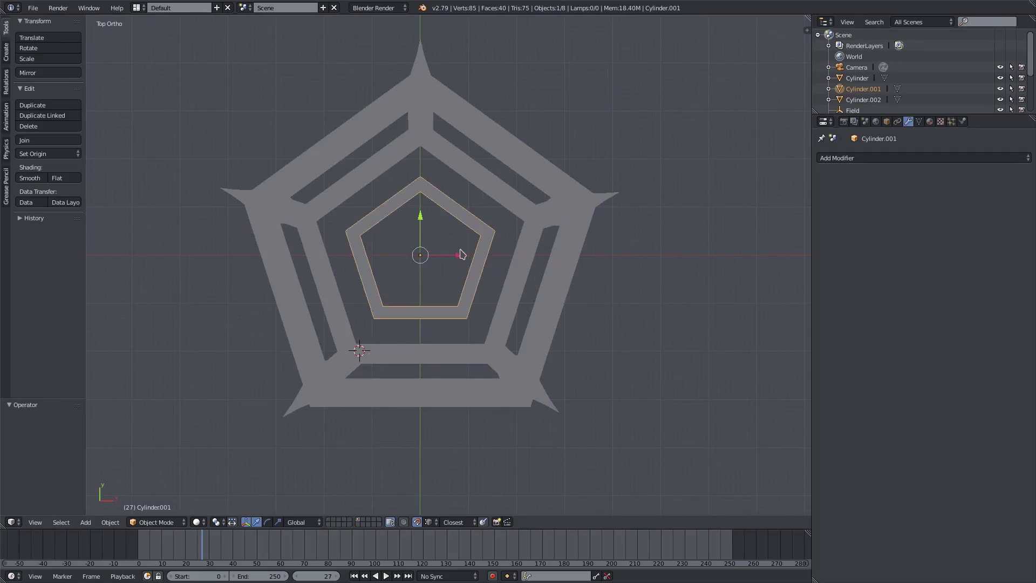
scroll(512, 233, up, 1)
right_click(263, 205)
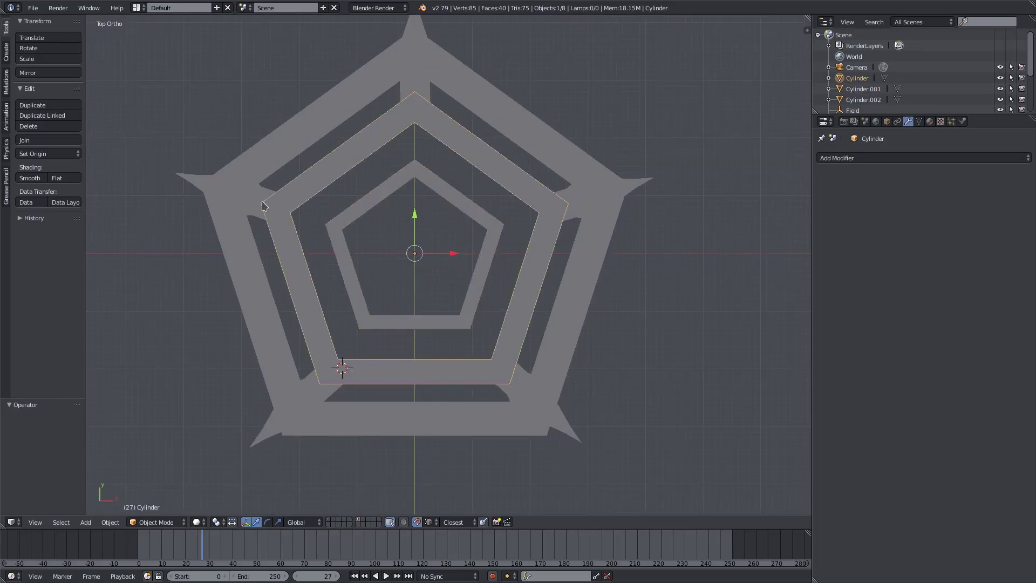
key(Tab)
key(Tab)
key(shift+a)
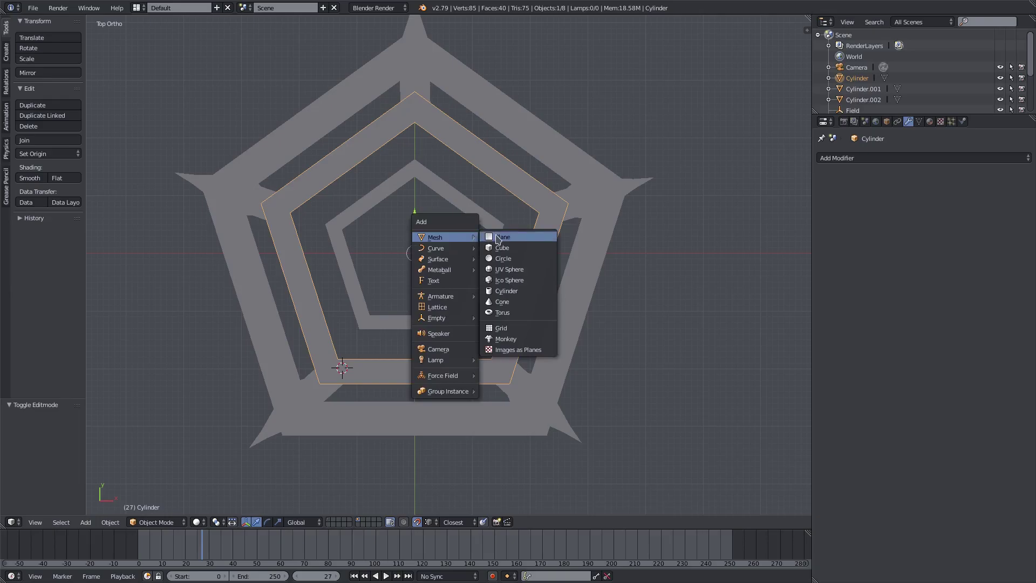
click(491, 239)
key(ctrl+z)
Reset the 3D cursor to the centre, add a plane there and scale it to 0.175 along Y
key(shift+c)
key(shift+a)
mouse_move(440, 335)
click(474, 333)
key(s)
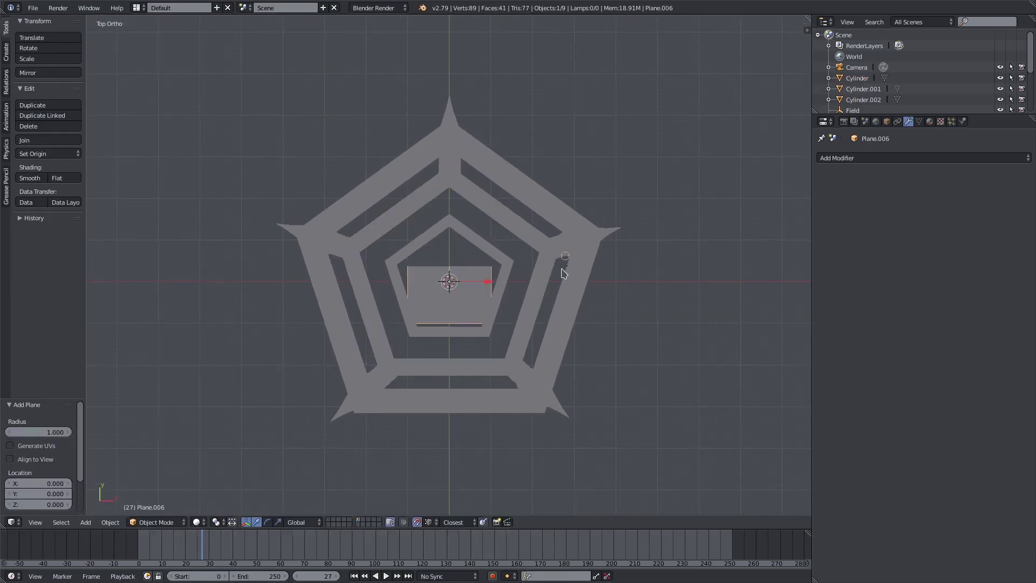
key(y)
click(467, 323)
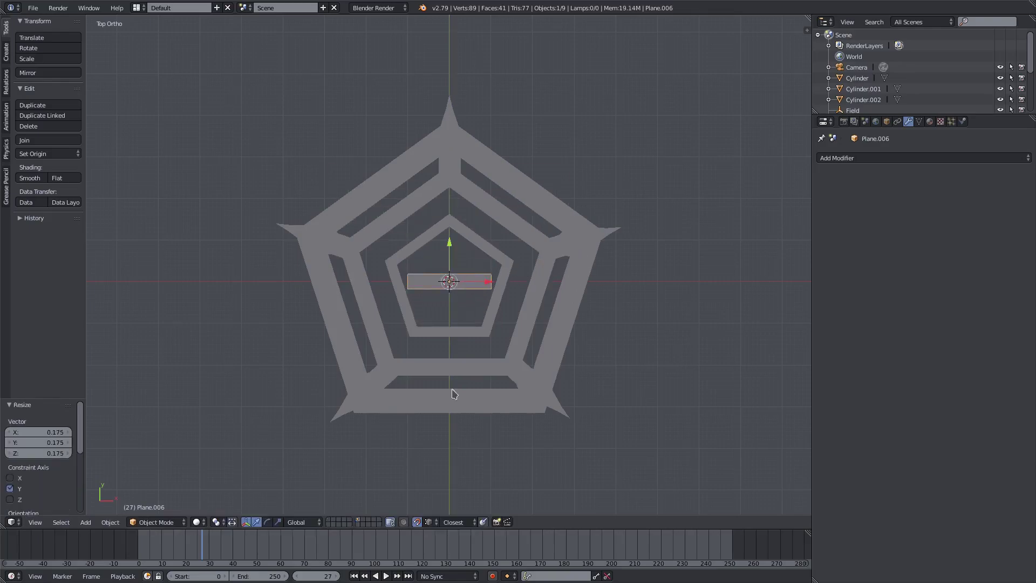
Stretch the thin plane by about 2.865 along X into a long bar across the rings
scroll(552, 317, up, 3)
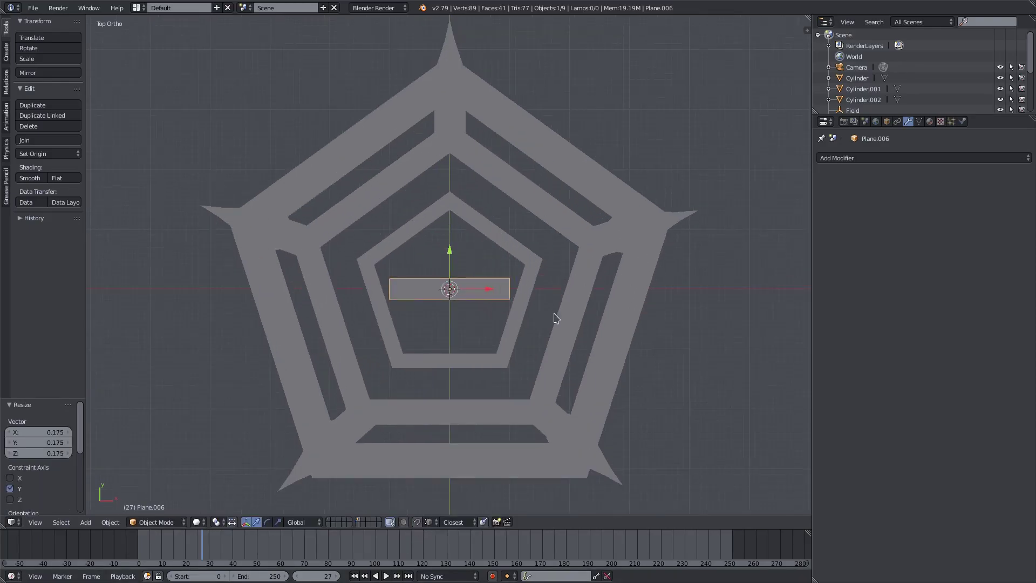
key(s)
key(x)
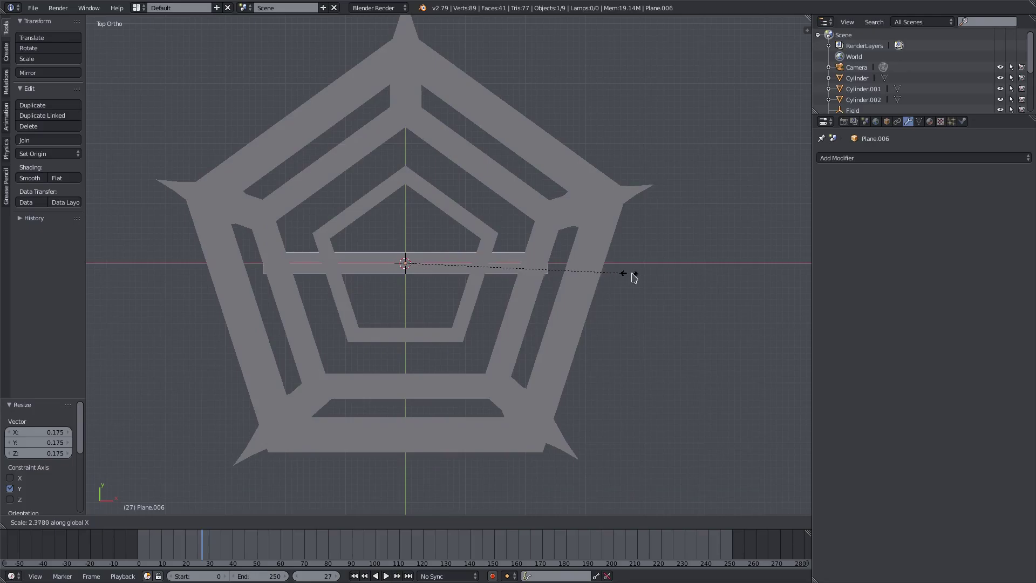
click(677, 283)
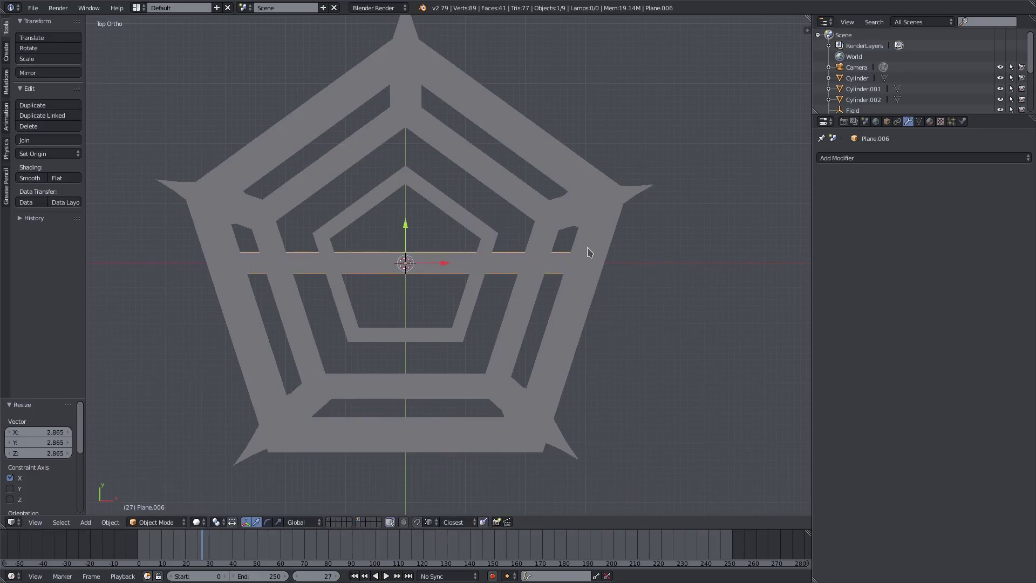
Rotate the bar about -21° around Z and move it about -0.577 in X and 0.153 in Y
key(r)
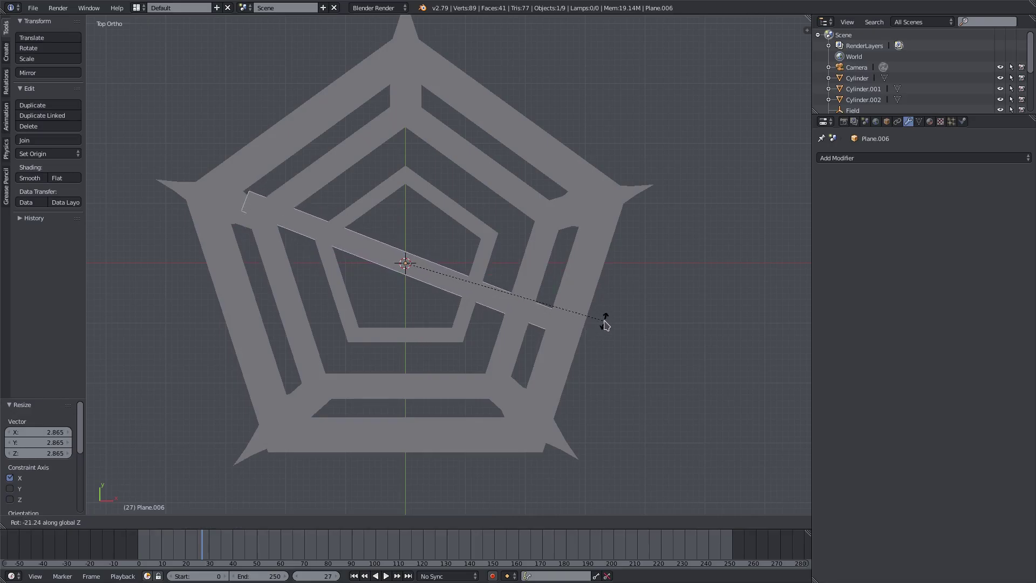
click(606, 321)
key(g)
click(573, 312)
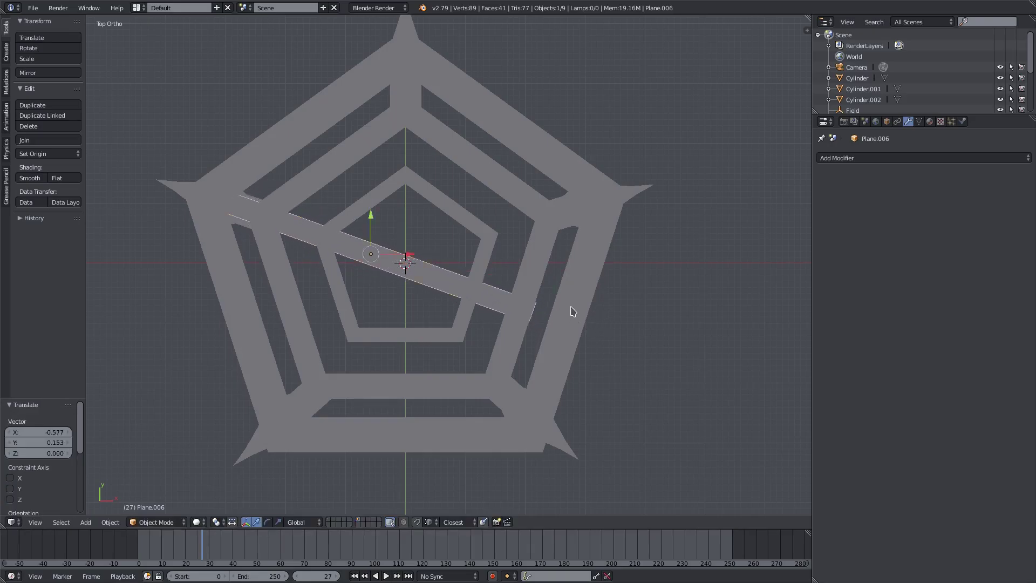
Shorten the bar by moving both end edges so it bridges the inner and middle rings at their upper-left corners
key(Tab)
right_click(533, 312)
key(g)
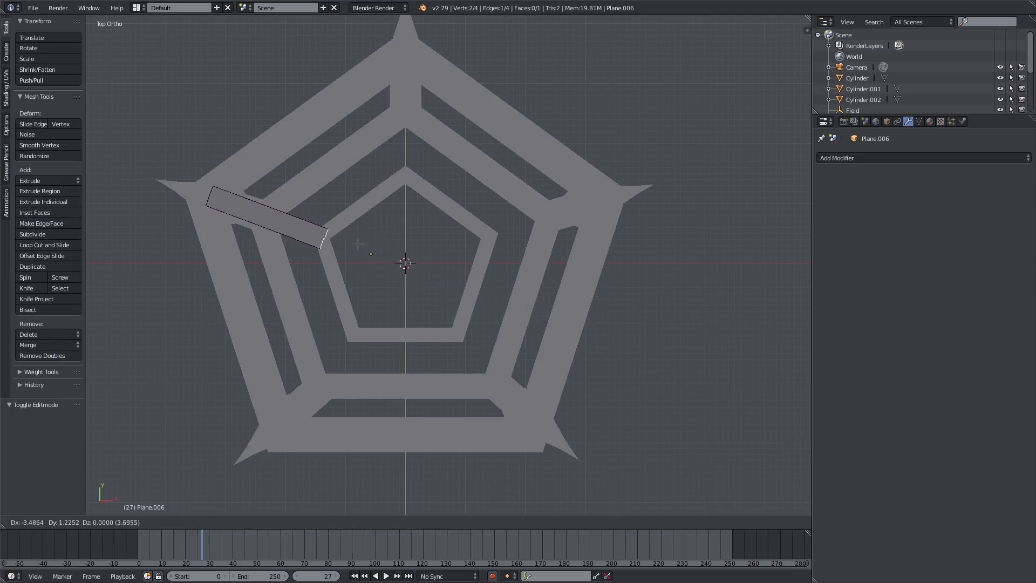
click(359, 244)
key(Tab)
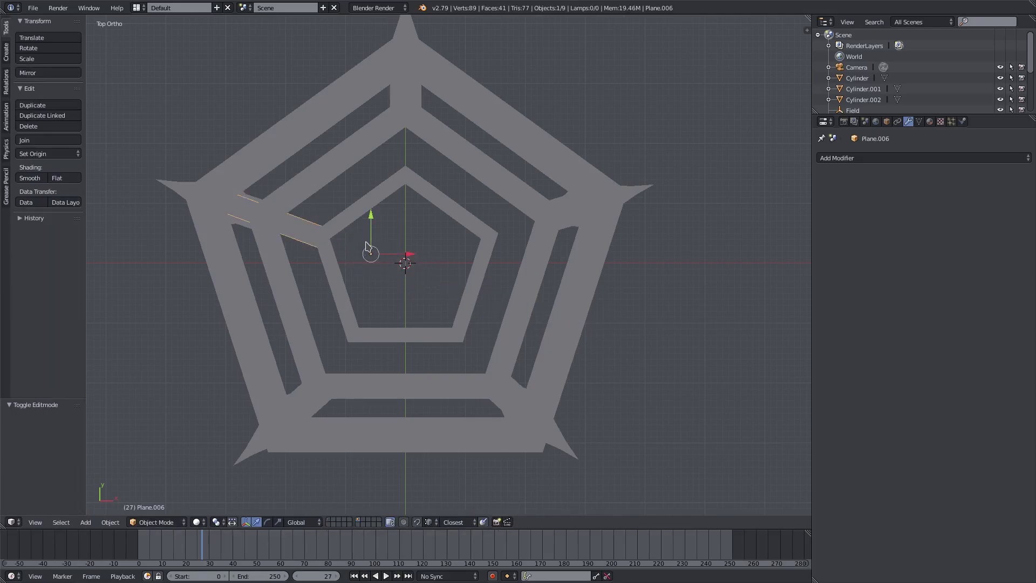
key(Tab)
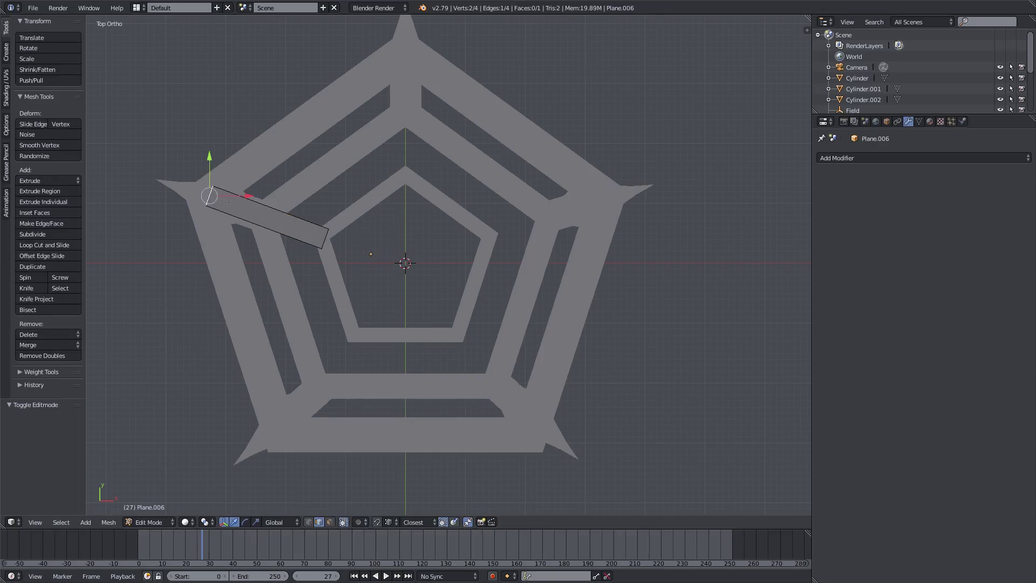
key(g)
click(288, 222)
key(Tab)
Duplicate the strut, rotate the copy about -68.5° around Z and move it 0.613 in X and 0.405 in Y to the top corner
key(shift+d)
right_click(336, 213)
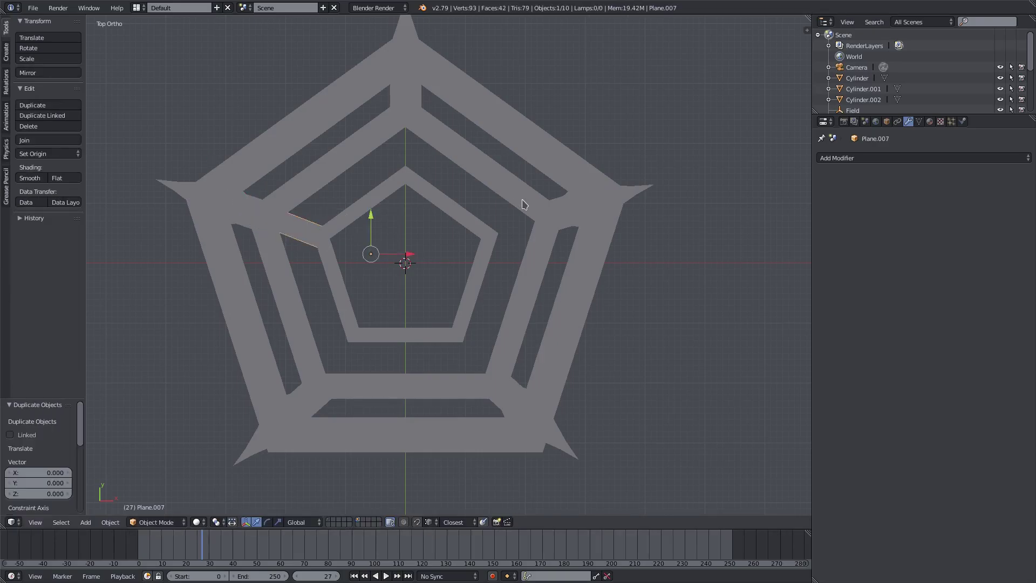
key(r)
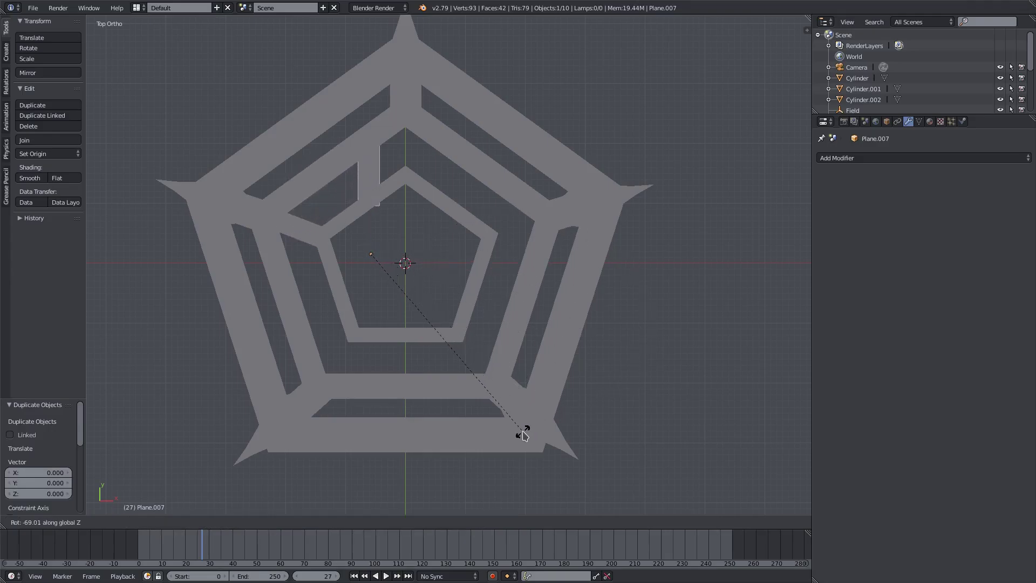
click(523, 433)
key(g)
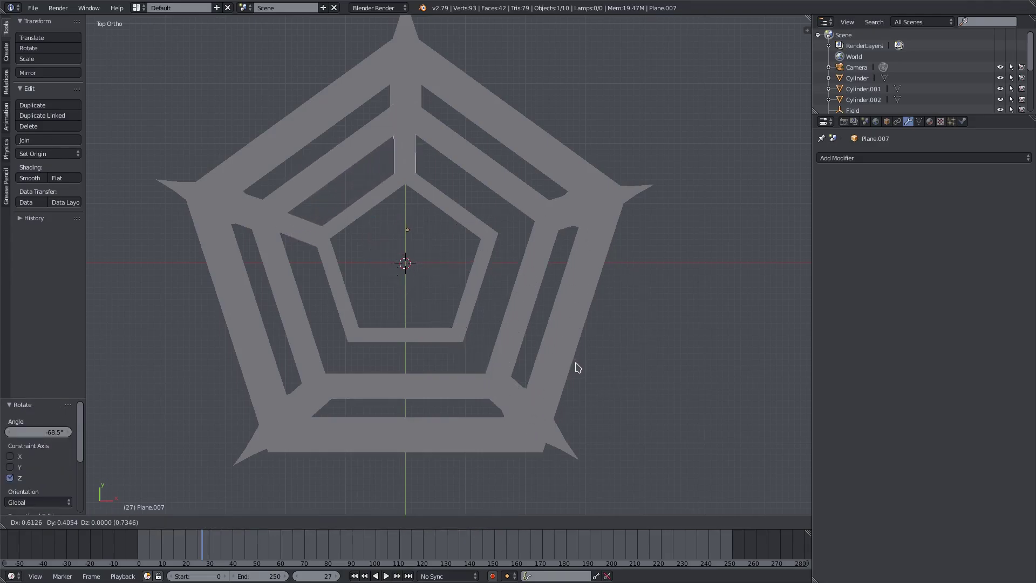
click(576, 366)
key(shift+s)
key(Escape)
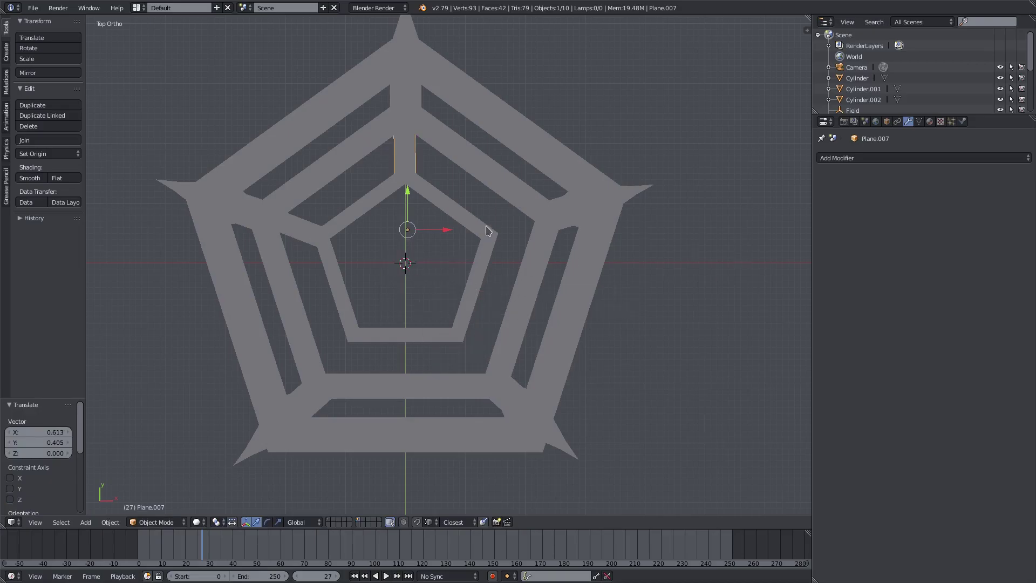
Duplicate the top strut, rotate the copy about -66.3° around Z and move it between the inner and middle rings' upper-right corners
key(shift+d)
right_click(524, 229)
key(r)
key(z)
click(461, 350)
key(g)
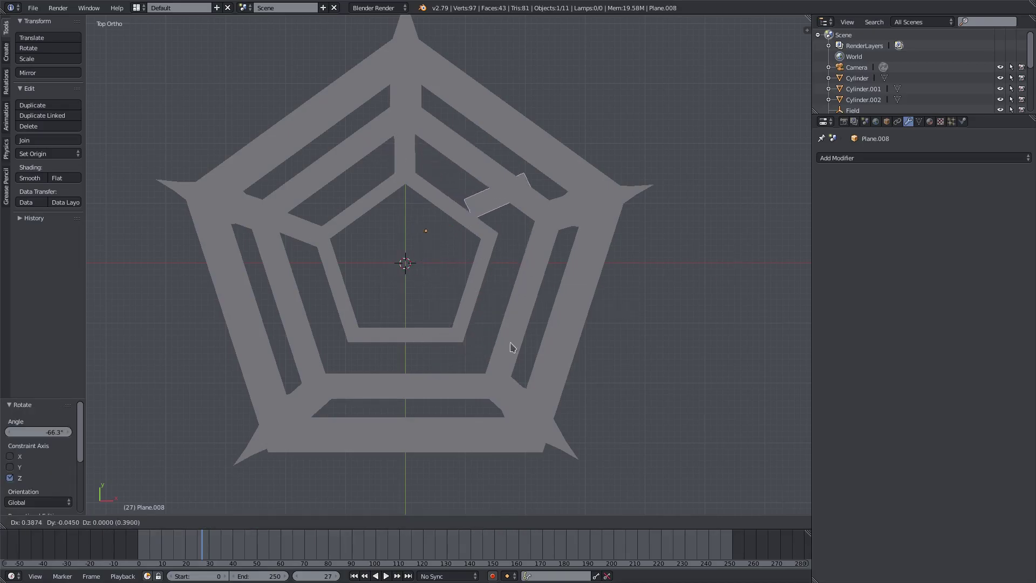
click(504, 371)
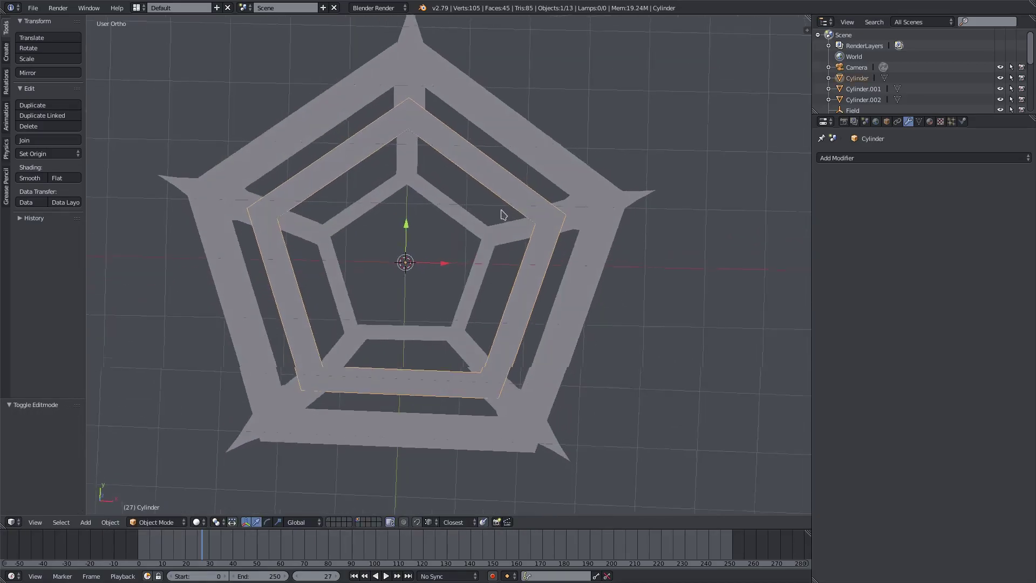
middle_drag(502, 214, 322, 144)
key(g)
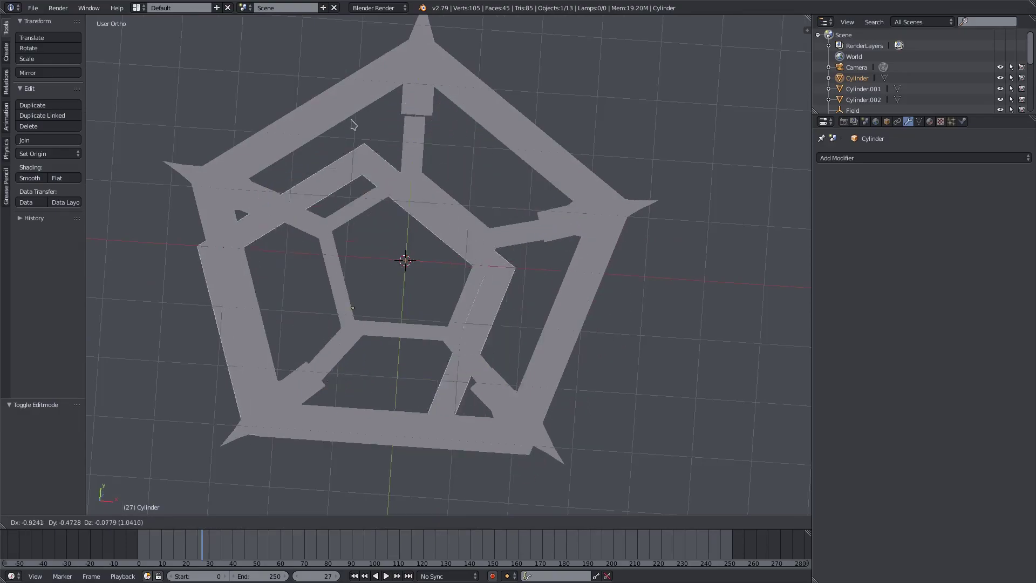
right_click(339, 149)
Add one centred loop cut across each of the middle ring's upper-left and upper-right sides
key(Tab)
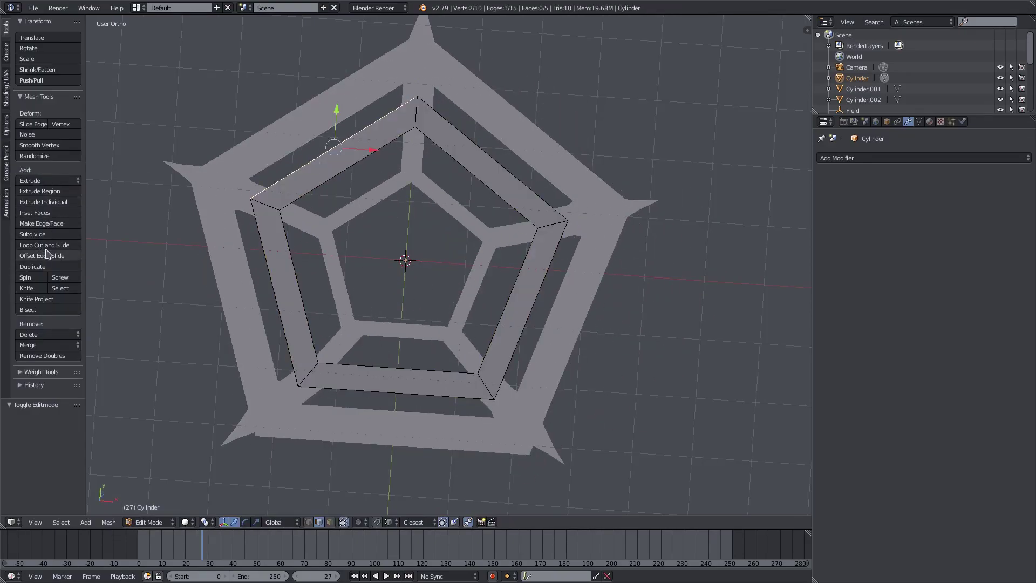
click(28, 245)
click(350, 159)
right_click(349, 160)
click(28, 246)
click(494, 173)
right_click(494, 172)
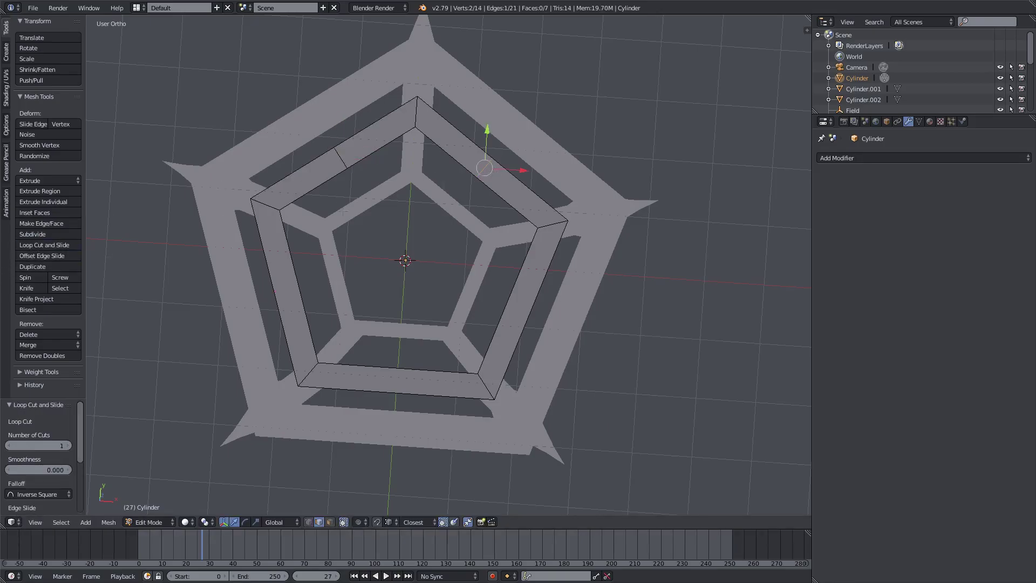
Add one centred loop cut across each of the middle ring's right, left and bottom sides
click(58, 245)
click(533, 299)
right_click(533, 299)
click(44, 245)
click(299, 306)
click(44, 245)
click(367, 382)
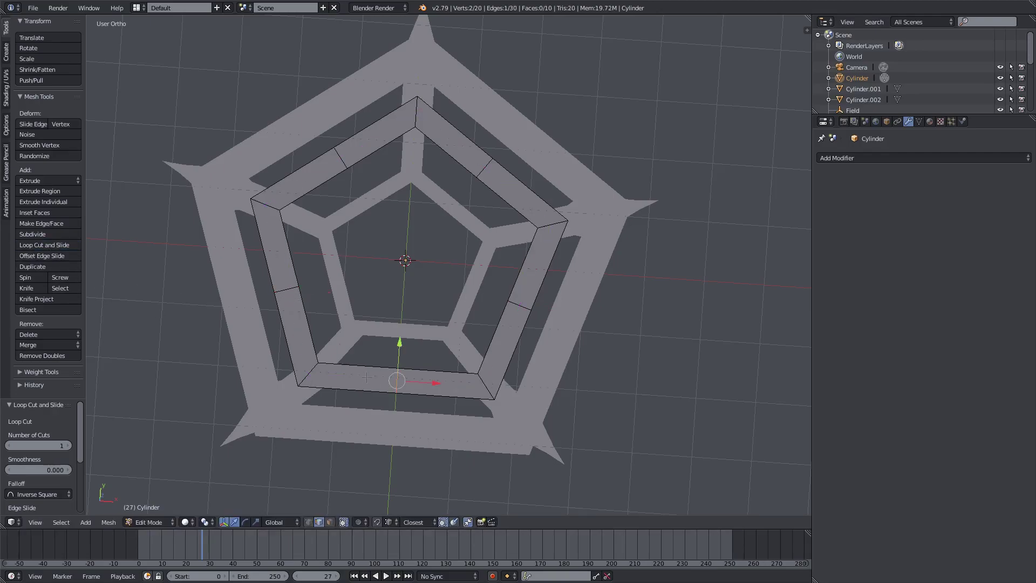
Select the five mid-side edges of the middle ring and scale them inward to about 0.79, forming a star
shift+click(283, 289)
shift+click(519, 305)
shift+click(474, 161)
shift+click(341, 158)
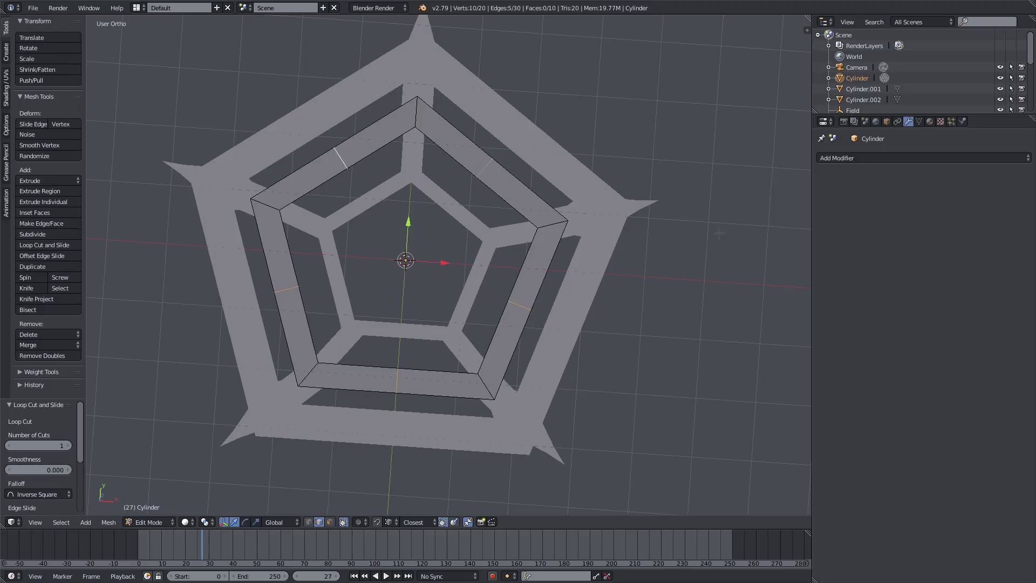
key(s)
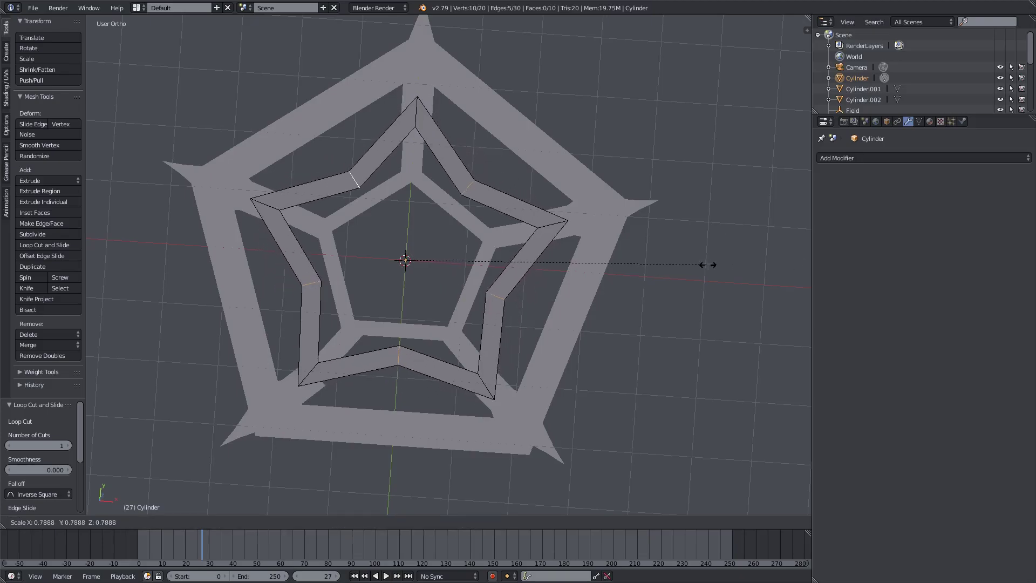
click(700, 265)
Scale the whole star-shaped middle ring up slightly so its points reach closer to the outer ring's corners
key(Tab)
key(s)
click(603, 280)
key(Tab)
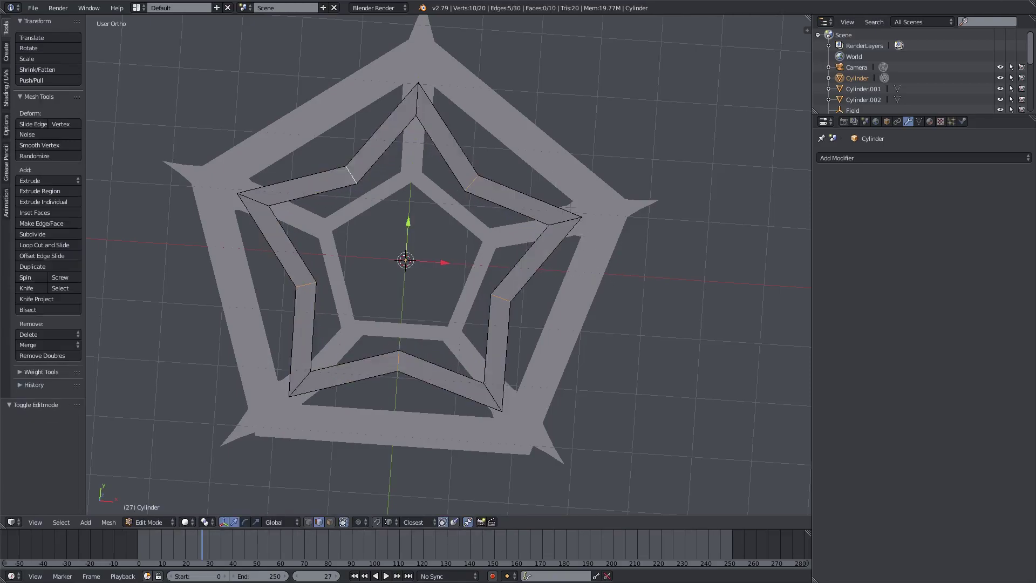
Select the outer pentagon ring and switch to editing its mesh
key(Tab)
right_click(539, 142)
key(Tab)
Try single centred loop cuts across the outer ring's upper-left and left sides
click(45, 245)
click(341, 138)
right_click(351, 129)
click(45, 245)
click(264, 297)
right_click(264, 298)
click(44, 245)
key(Escape)
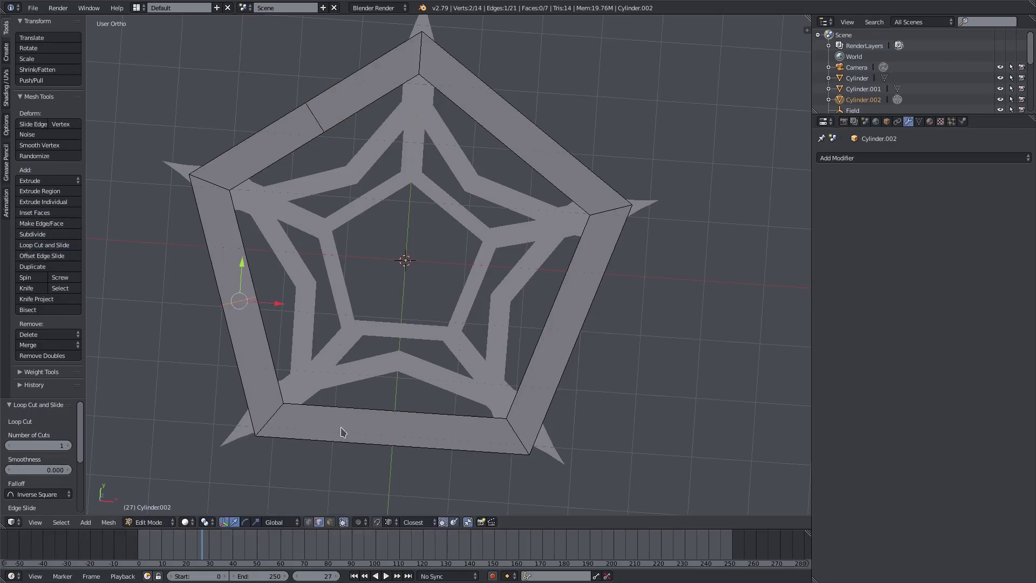
key(ctrl+z)
Add three evenly spaced loop cuts across each of the outer ring's upper-left and left sides
click(45, 244)
scroll(326, 143, up, 1)
click(325, 143)
right_click(324, 139)
click(44, 245)
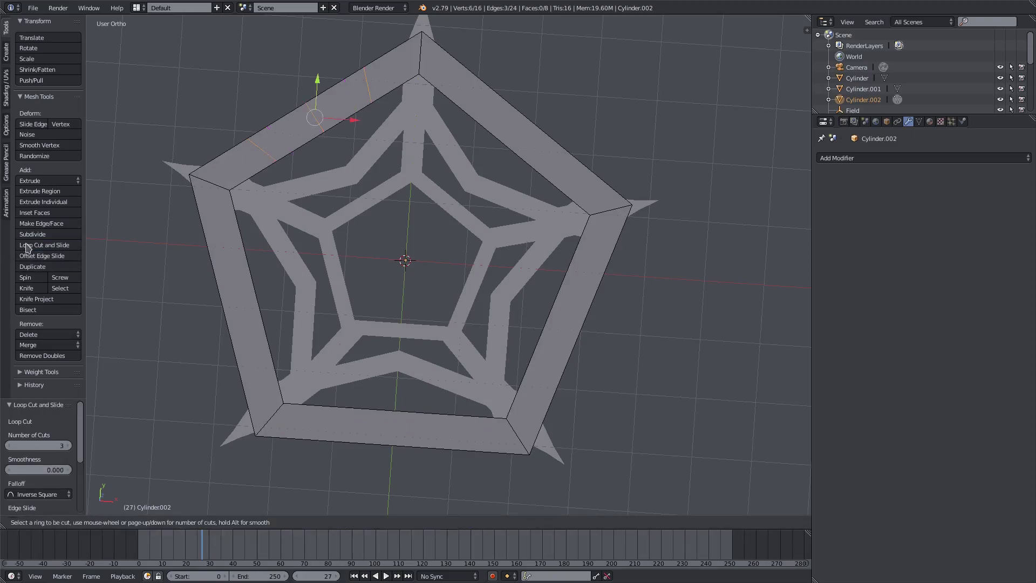
click(229, 308)
right_click(230, 307)
Add three evenly spaced loop cuts across each of the outer ring's bottom, right and upper-right sides
click(45, 244)
click(413, 446)
right_click(413, 447)
click(38, 245)
click(545, 310)
right_click(545, 310)
click(44, 244)
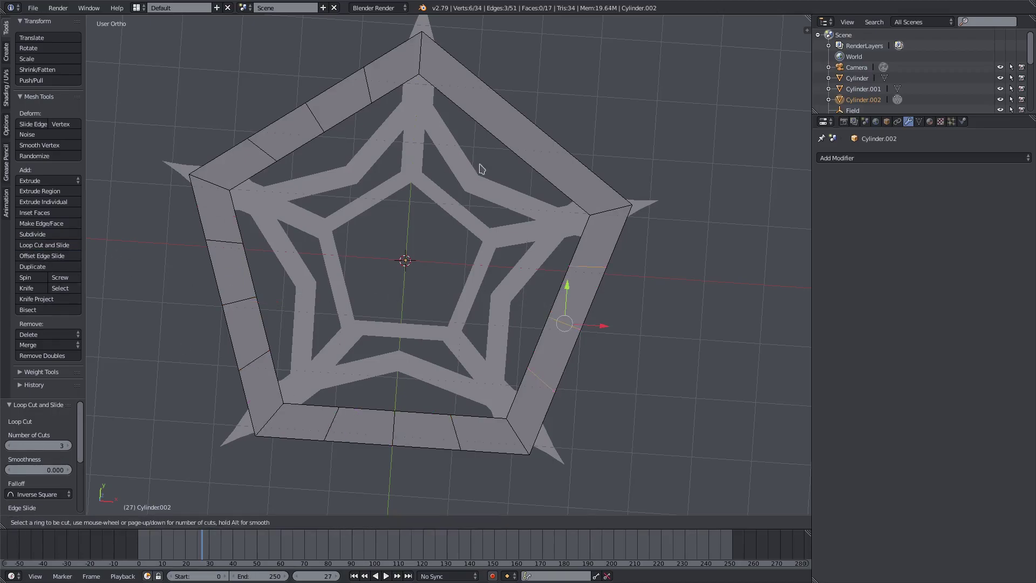
click(536, 154)
right_click(534, 149)
Select the ten cut edges nearest the outer ring's corners and scale them inward to about 0.865
right_click(467, 92)
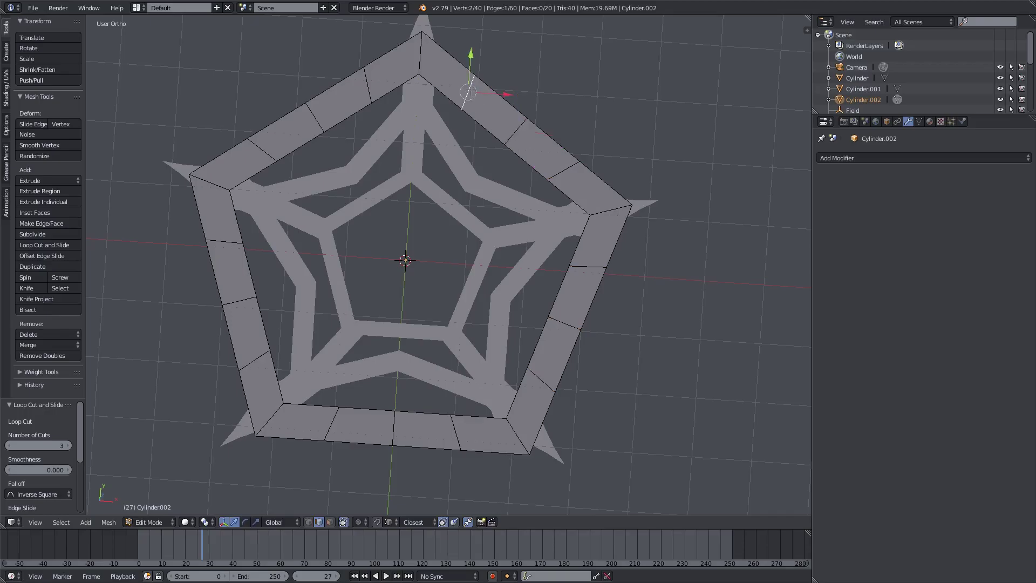
shift+right_click(567, 168)
shift+right_click(587, 266)
shift+right_click(526, 385)
key(ctrl+z)
shift+right_click(547, 375)
shift+right_click(455, 431)
shift+right_click(332, 424)
shift+right_click(253, 360)
shift+right_click(224, 241)
shift+right_click(261, 151)
shift+right_click(351, 90)
key(s)
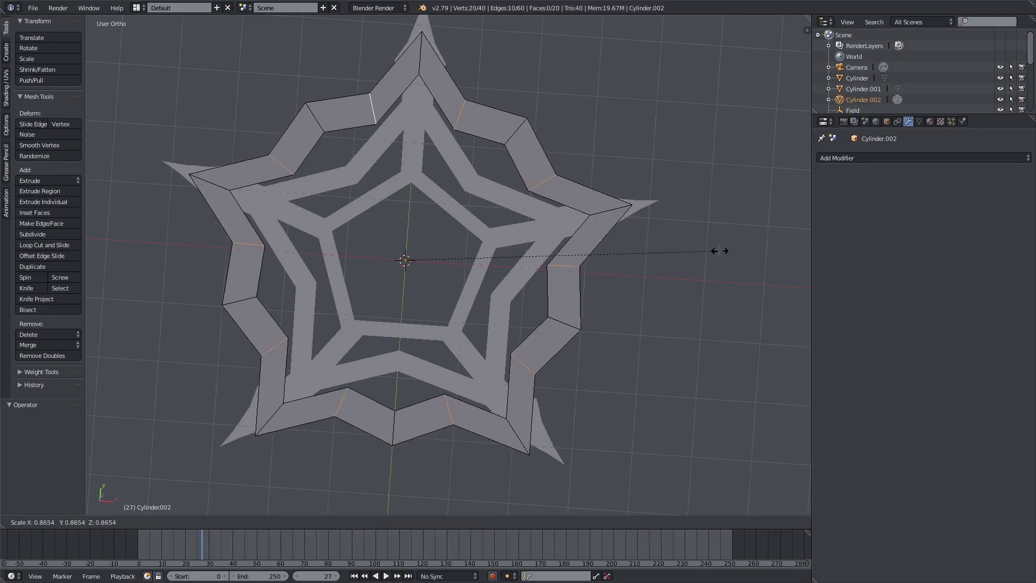
click(715, 280)
key(Tab)
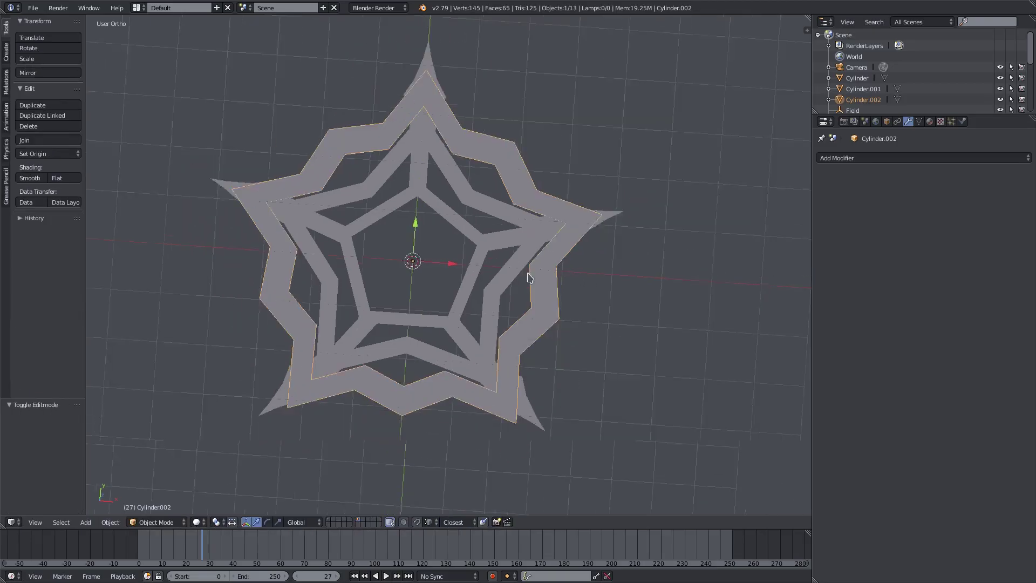
Select all parts of the emblem, duplicate them and move the copy along X to the right of the original
scroll(548, 280, down, 2)
key(b)
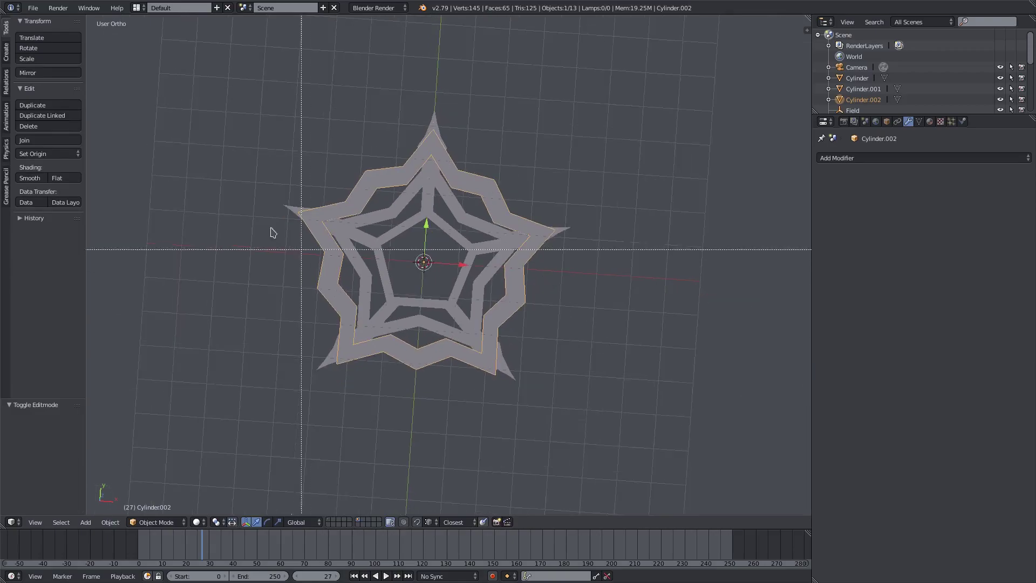
drag(219, 46, 611, 465)
key(shift+d)
right_click(473, 231)
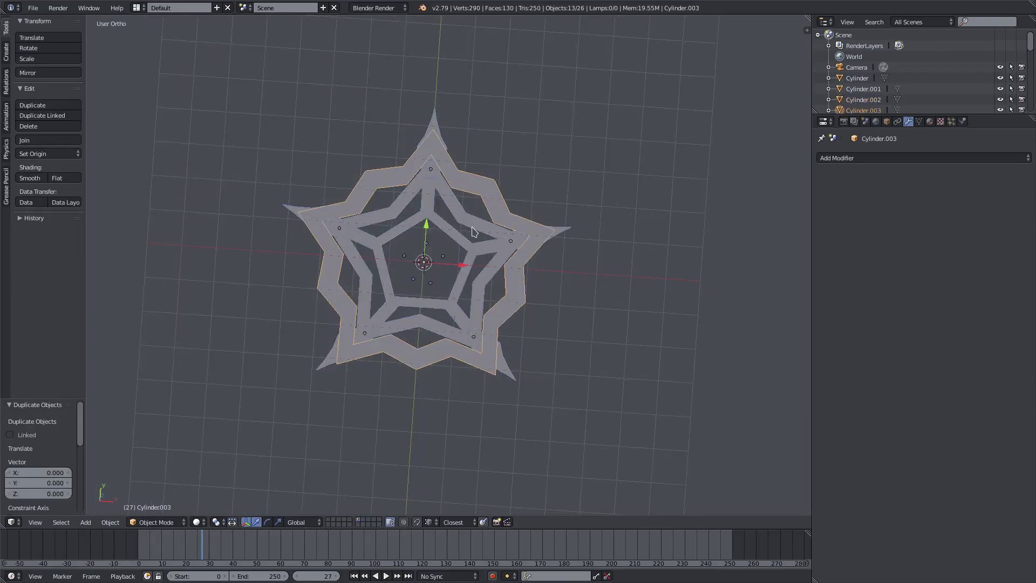
drag(453, 272, 773, 326)
shift+middle_drag(724, 315, 473, 286)
Scale up the ten corner-adjacent edges of the copied emblem's outer ring to give it a rounded, bulging outline
right_click(586, 294)
key(Tab)
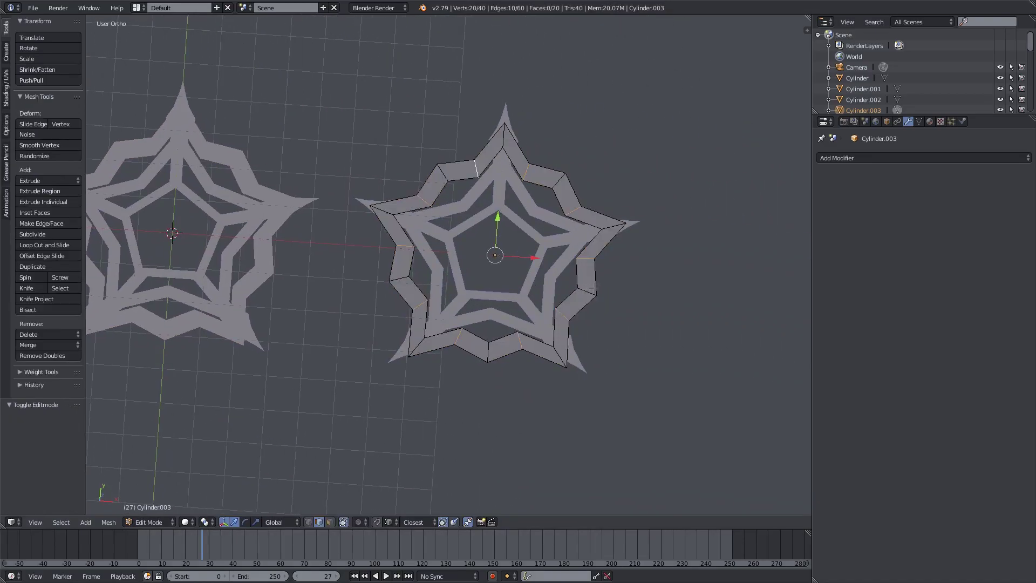
key(s)
click(669, 285)
key(Tab)
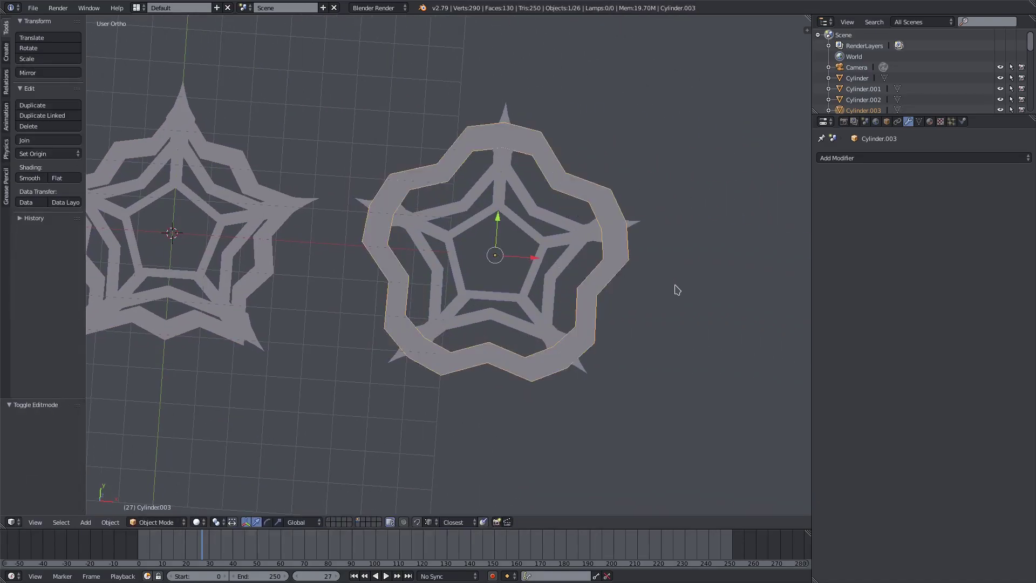
Scale the copied emblem's outer ring down to about 0.867
key(s)
click(659, 289)
scroll(438, 347, down, 4)
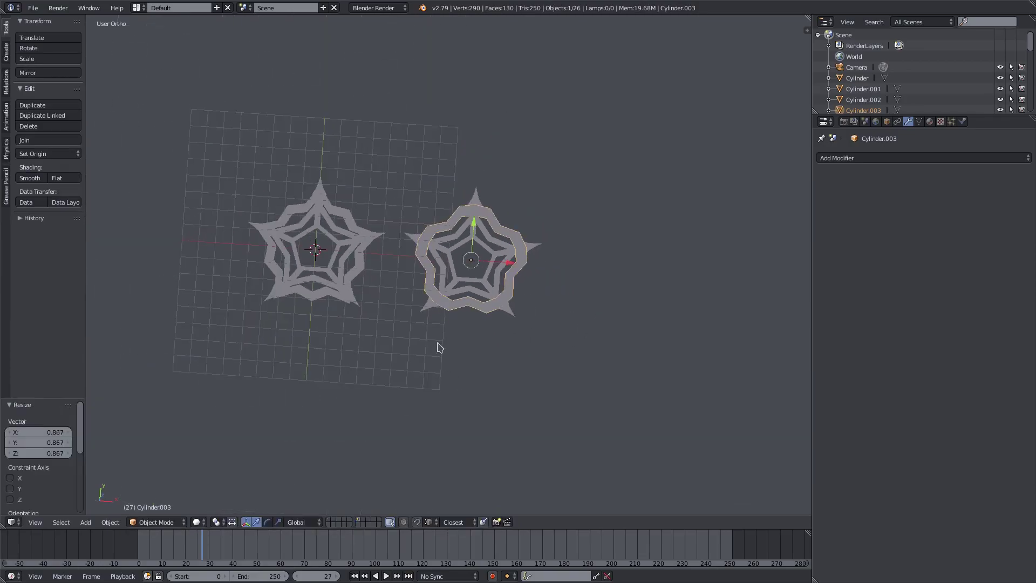
scroll(363, 261, up, 2)
shift+middle_drag(363, 261, 409, 259)
scroll(409, 259, up, 2)
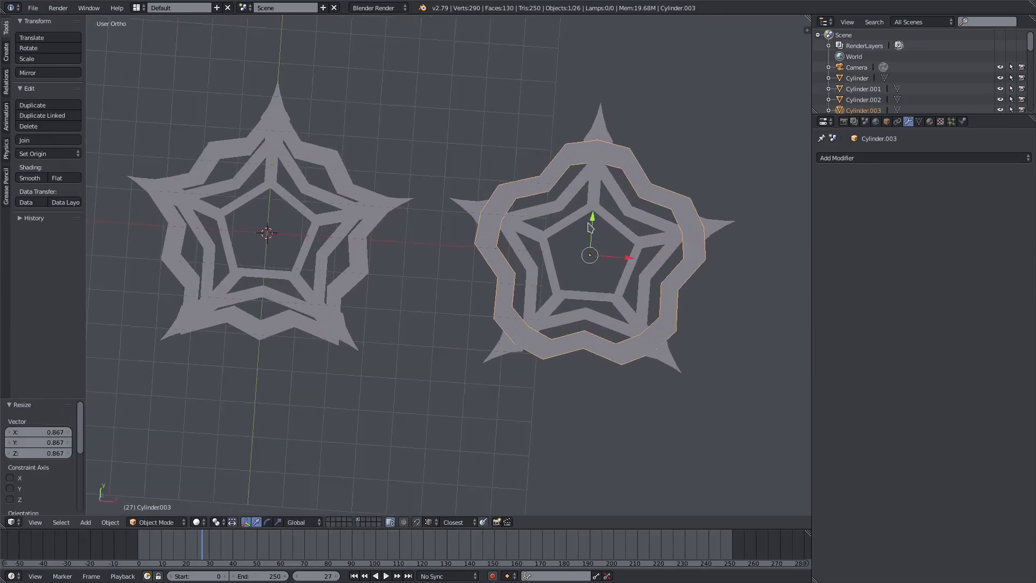
Select the five corner spikes of the copied emblem and rotate them together about Z by about -34.8° into the ring's recesses
click(600, 128)
shift+click(467, 218)
shift+click(491, 370)
shift+click(669, 357)
shift+click(719, 237)
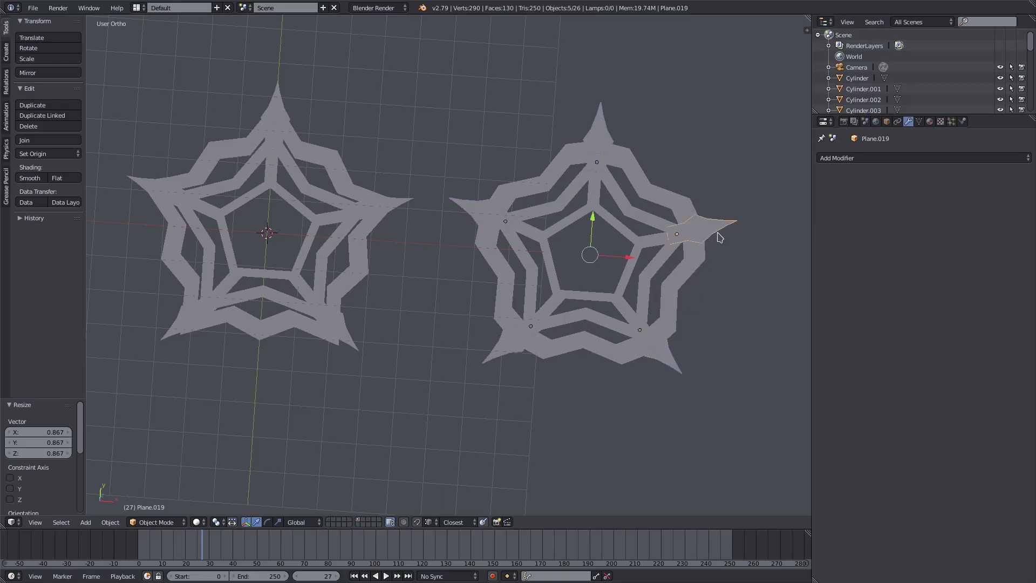
key(r)
key(z)
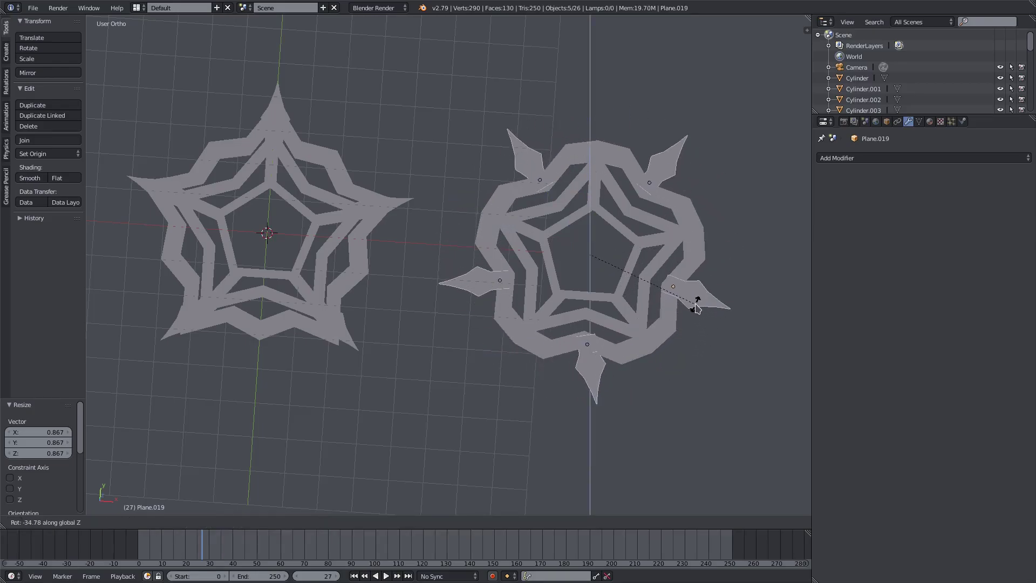
click(696, 307)
key(Tab)
scroll(696, 307, down, 3)
scroll(696, 307, up, 1)
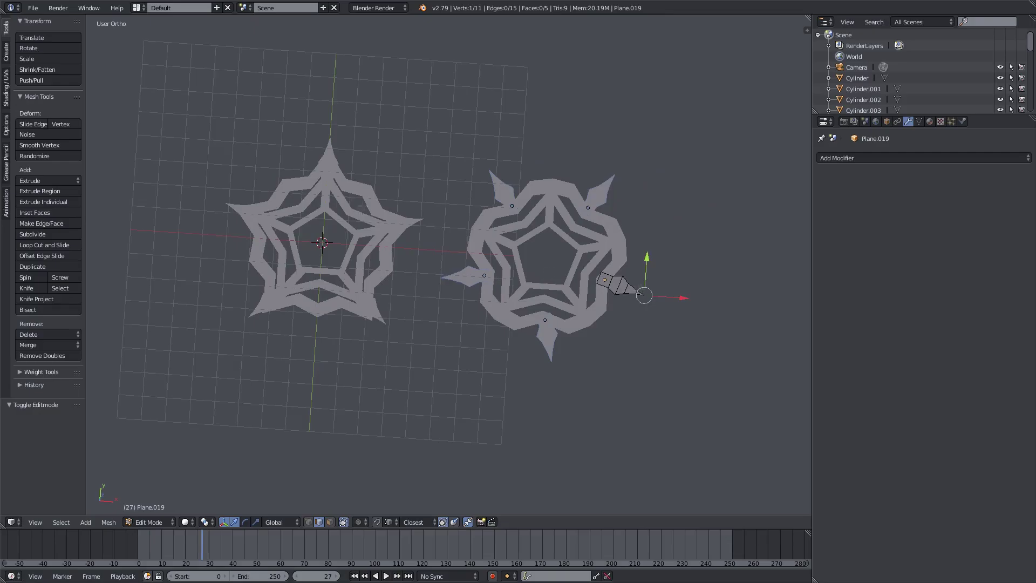
key(Tab)
Select the original emblem's five spikes and rotate them together about Z so they sit between its star points
right_click(417, 220)
shift+right_click(330, 152)
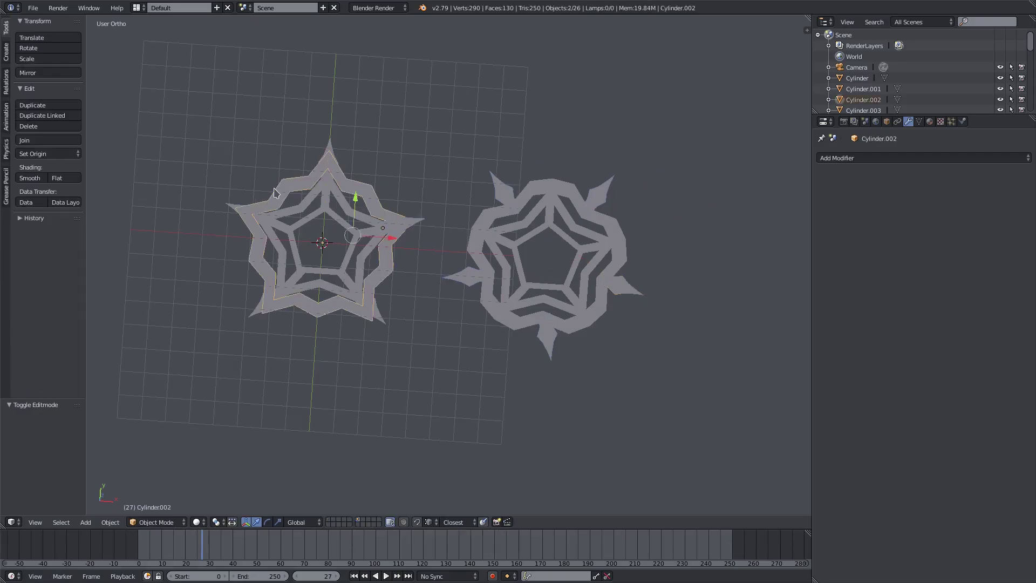
key(ctrl+z)
shift+right_click(329, 143)
shift+right_click(229, 200)
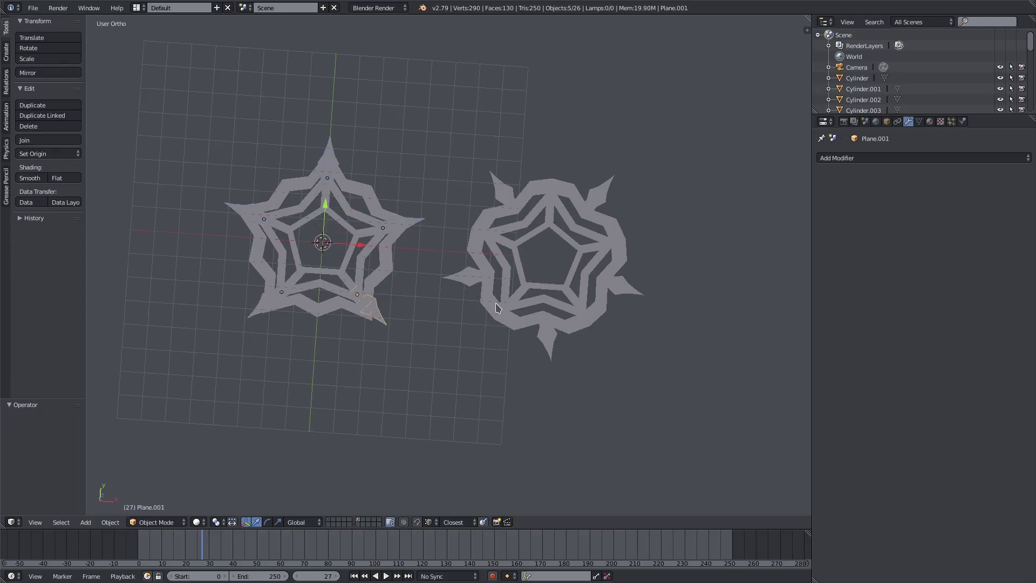
key(r)
key(z)
click(500, 243)
key(Tab)
scroll(499, 242, down, 3)
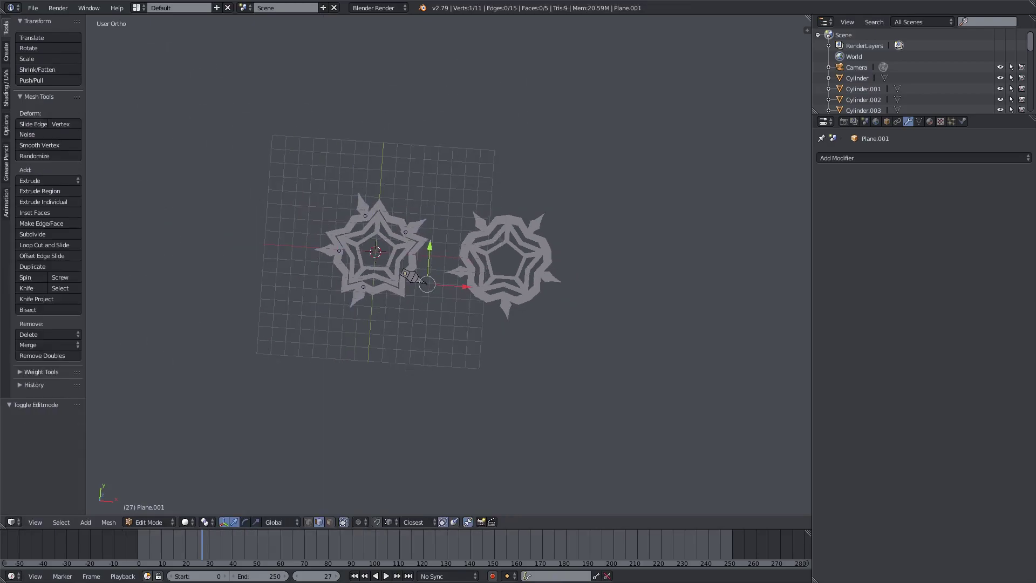
key(Tab)
Delete the five struts linking the copied emblem's inner pentagon to its middle star ring
scroll(500, 241, up, 1)
right_click(529, 265)
scroll(492, 323, down, 4)
scroll(490, 324, up, 4)
scroll(493, 327, down, 3)
scroll(490, 326, up, 7)
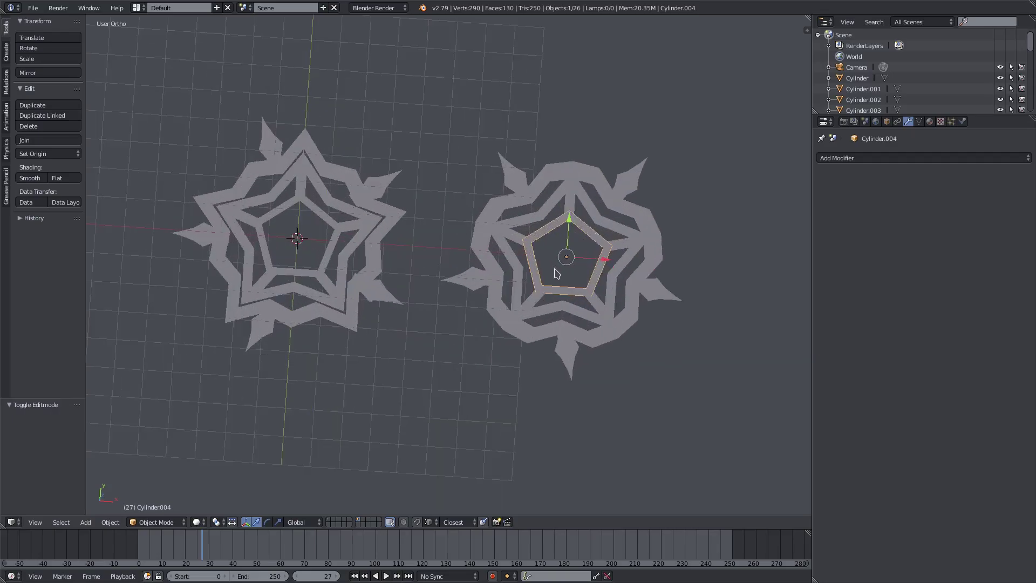
right_click(616, 247)
shift+right_click(564, 205)
shift+right_click(513, 238)
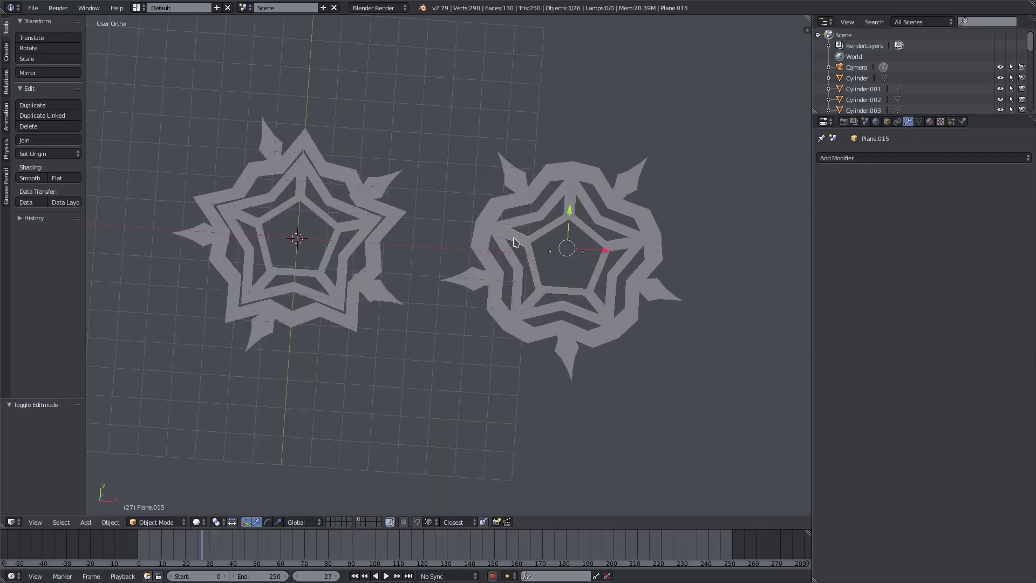
key(x)
click(597, 301)
Add one centred loop cut across each of the left and upper-left sides of the copied emblem's inner pentagon
right_click(591, 288)
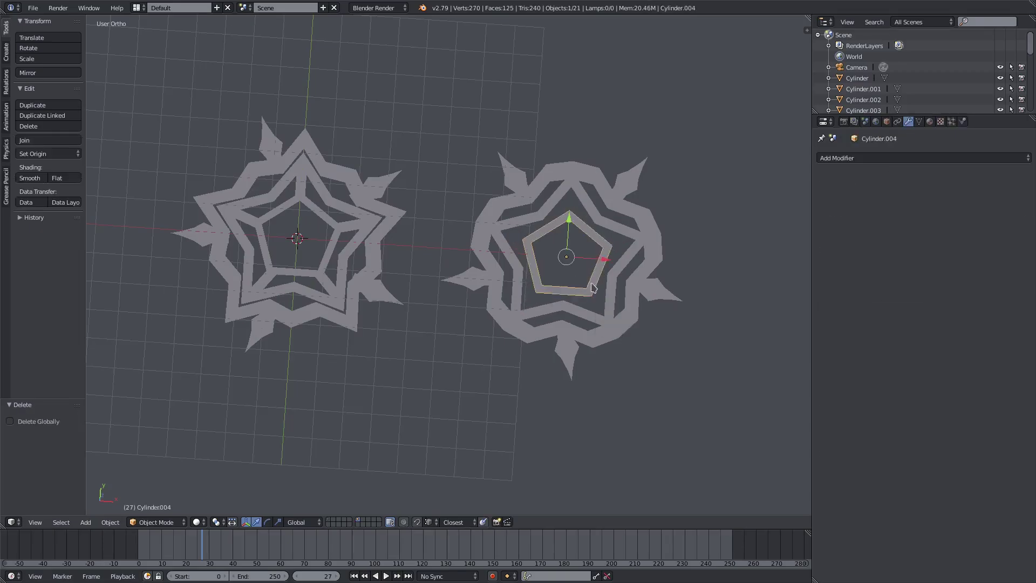
key(Tab)
scroll(642, 267, up, 2)
shift+middle_drag(642, 267, 405, 264)
key(Tab)
scroll(399, 269, up, 2)
key(Tab)
click(43, 245)
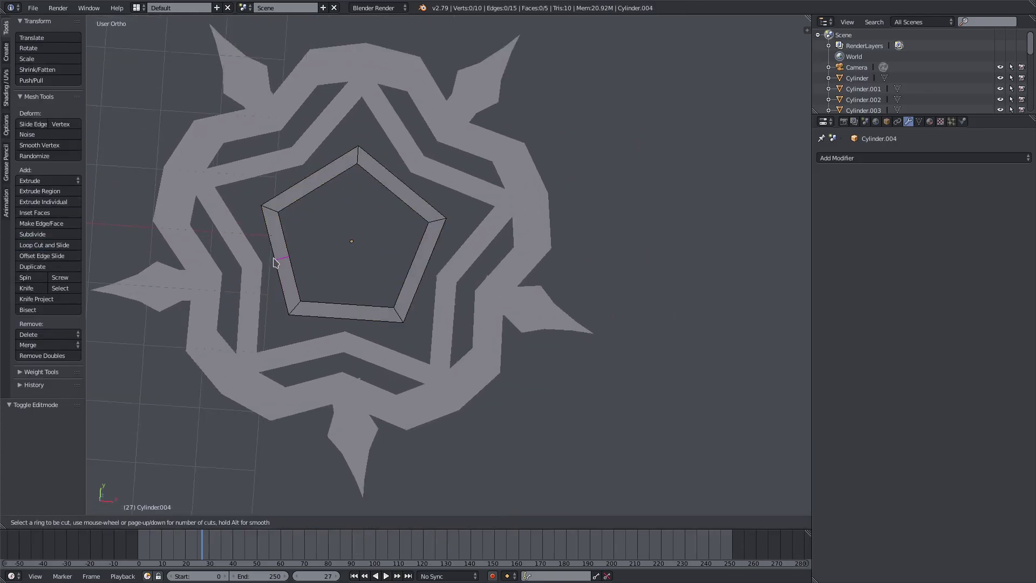
double_click(278, 261)
click(49, 246)
double_click(327, 190)
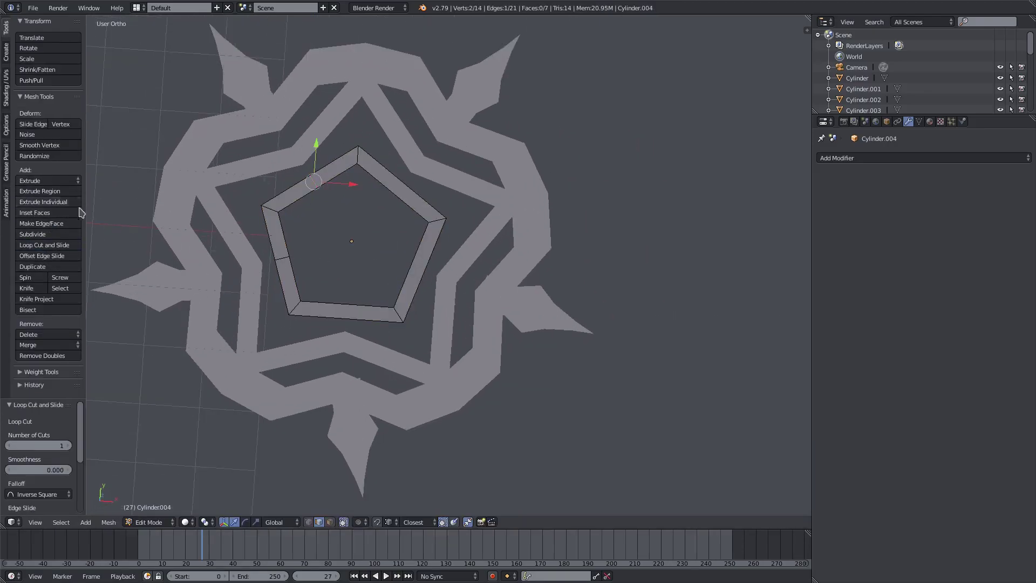
Add one centred loop cut across each of the inner pentagon's upper-right, right and bottom sides
click(75, 245)
click(407, 179)
click(409, 180)
click(42, 245)
double_click(410, 267)
click(30, 248)
double_click(347, 312)
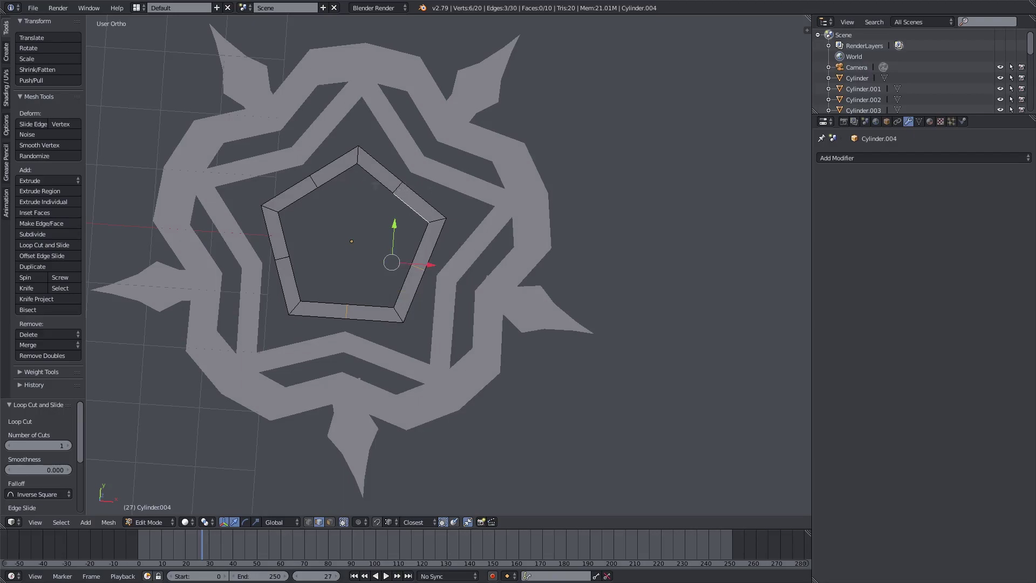
Select the inner pentagon's five mid-side cut edges and scale them outward to about 1.38
shift+right_click(402, 187)
shift+right_click(280, 262)
key(s)
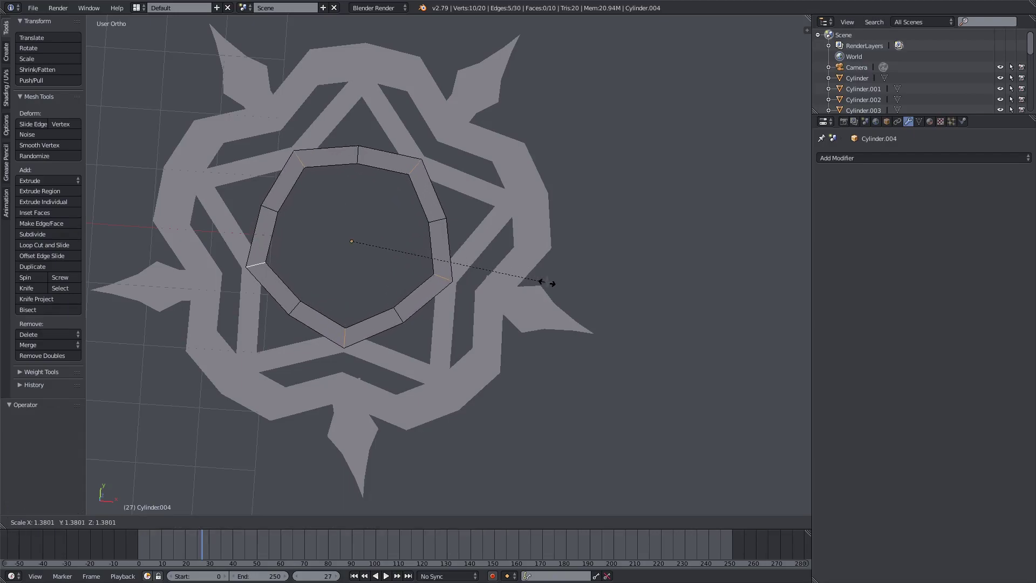
click(546, 282)
key(Tab)
Move the original emblem's upper-right spike slightly outward, by about 0.087 in X and 0.098 in Y
scroll(540, 276, down, 11)
scroll(538, 278, up, 6)
right_click(468, 287)
scroll(451, 287, down, 1)
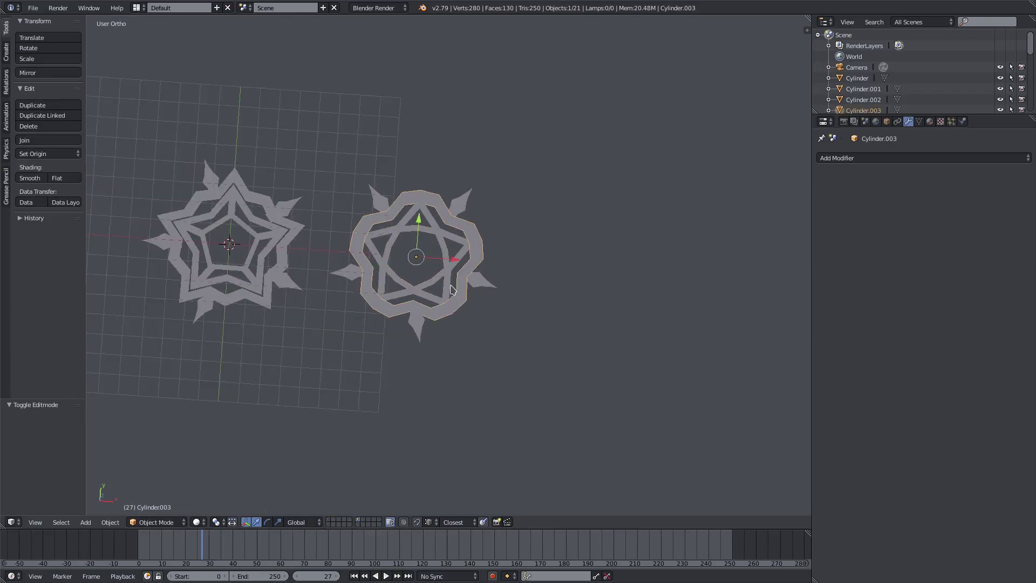
shift+middle_drag(451, 287, 606, 284)
scroll(548, 254, up, 1)
shift+middle_drag(562, 256, 460, 252)
scroll(391, 232, up, 1)
right_click(330, 176)
key(g)
click(351, 174)
Move the original emblem's lower-right and left spikes slightly outward, the left one by about -0.071 in X and -0.023 in Y
scroll(180, 243, up, 2)
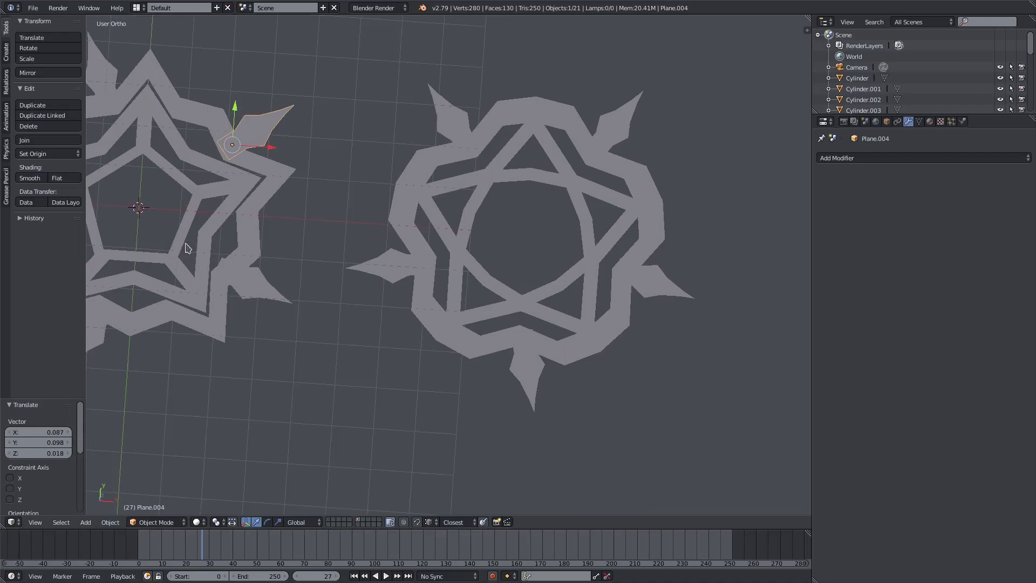
shift+middle_drag(263, 262, 546, 219)
right_click(586, 221)
key(g)
click(613, 221)
right_click(233, 96)
key(g)
click(221, 90)
Scale the mid-side edges of the copied emblem's inner ring inward to about 0.305, forming a thin five-pointed star
scroll(466, 177, down, 5)
middle_drag(467, 177, 550, 253)
right_click(551, 253)
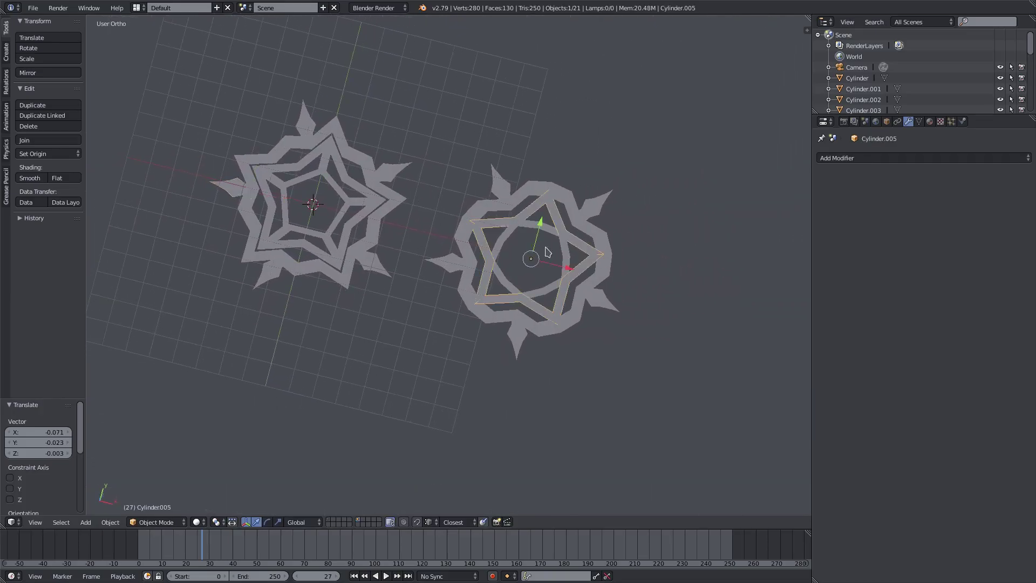
scroll(585, 256, up, 3)
shift+middle_drag(679, 257, 586, 239)
key(Tab)
key(Tab)
key(Tab)
key(s)
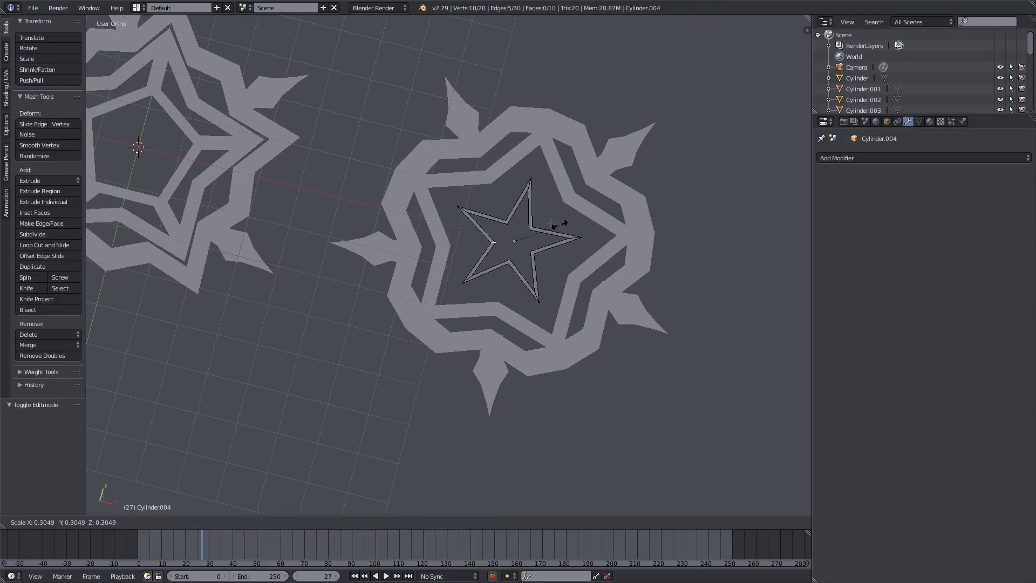
click(559, 218)
Scale up the whole inner star until its tips reach the points of the middle star ring
key(Tab)
key(s)
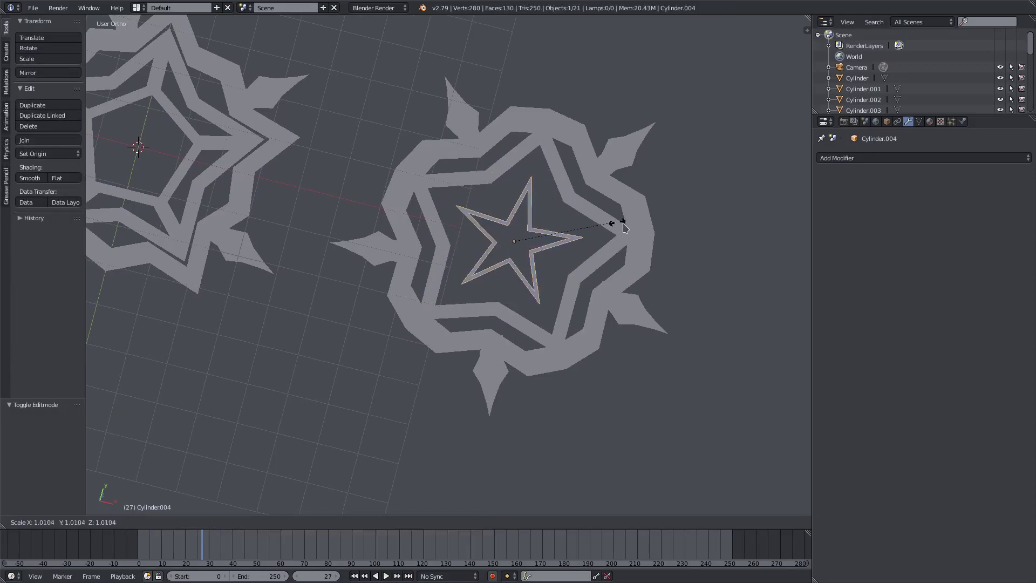
click(677, 235)
key(Tab)
scroll(707, 272, down, 5)
key(Tab)
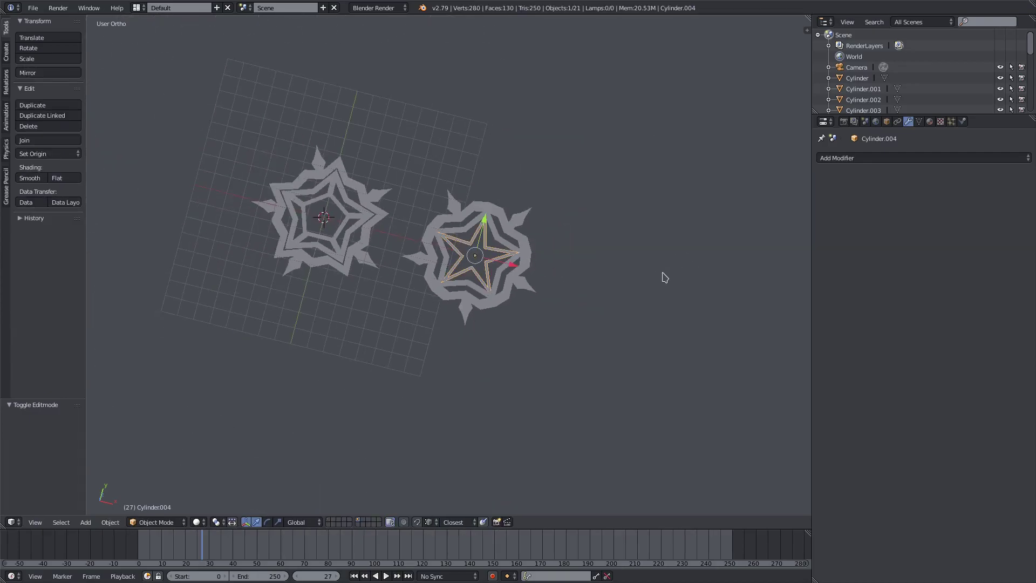
Select all parts of the copied emblem and join them into one object
right_click(576, 271)
mouse_move(556, 263)
shift+middle_down()
mouse_move(607, 261)
mouse_move(381, 197)
mouse_move(549, 255)
shift+middle_up()
scroll(481, 227, up, 4)
key(b)
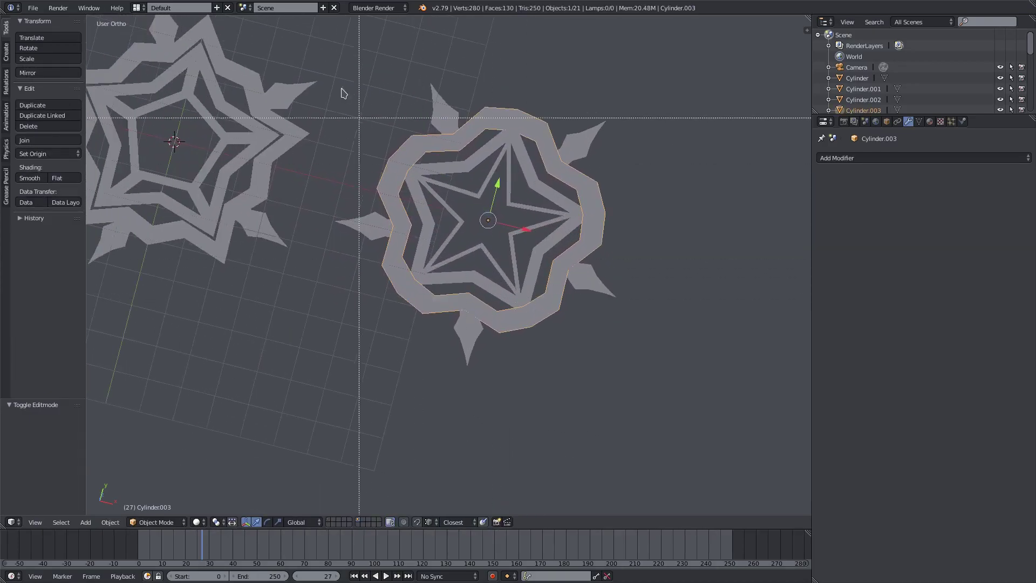
drag(351, 62, 640, 382)
click(56, 141)
Select all parts of the original emblem and join them into one object
right_click(269, 185)
key(KP_Decimal)
key(b)
drag(241, 21, 558, 435)
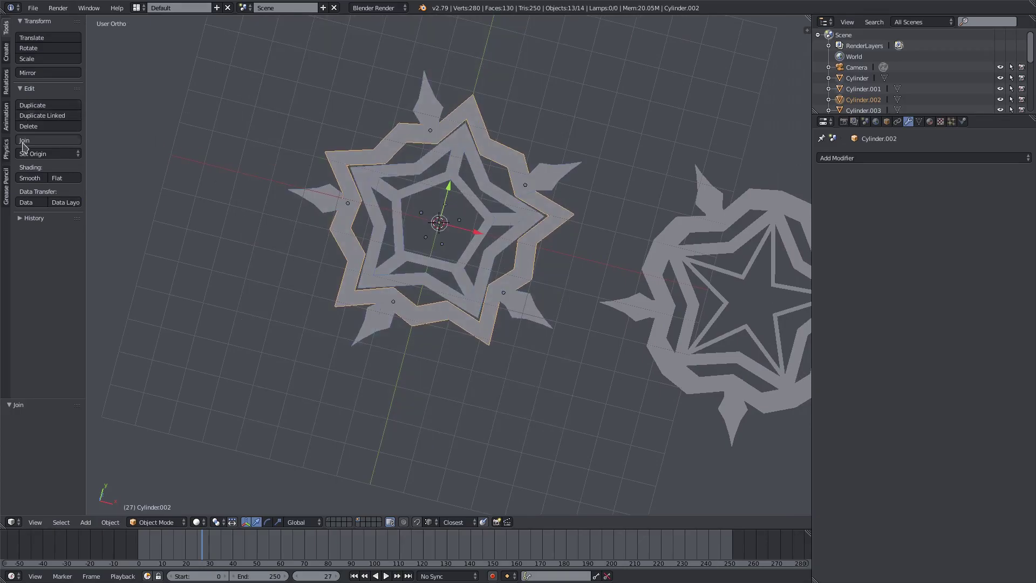
click(48, 141)
scroll(452, 203, down, 3)
shift+middle_drag(643, 227, 594, 181)
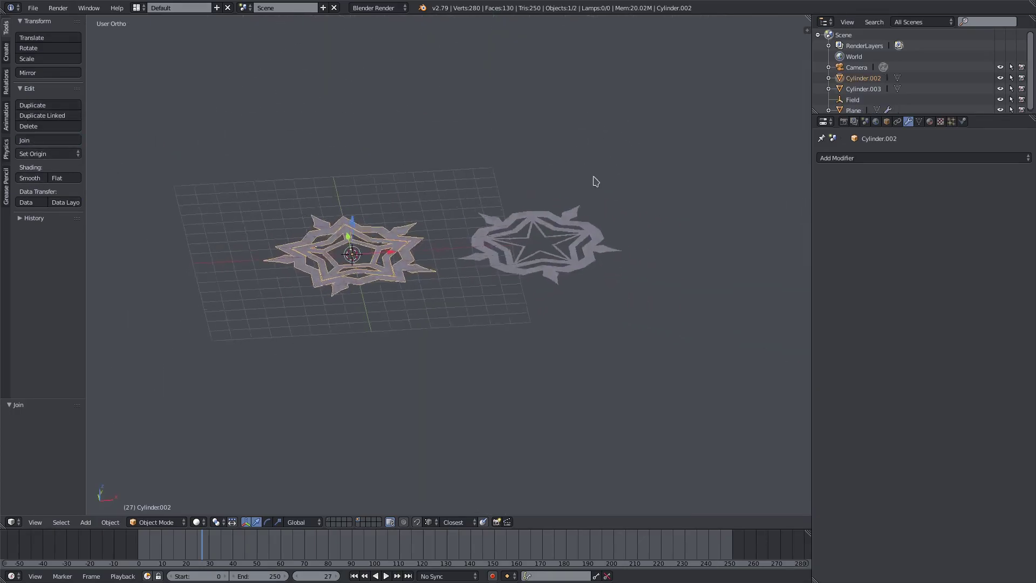
Select both joined emblems and move them about -4.65 along X to place them on either side of the origin
right_click(525, 253)
shift+right_click(336, 244)
key(g)
key(x)
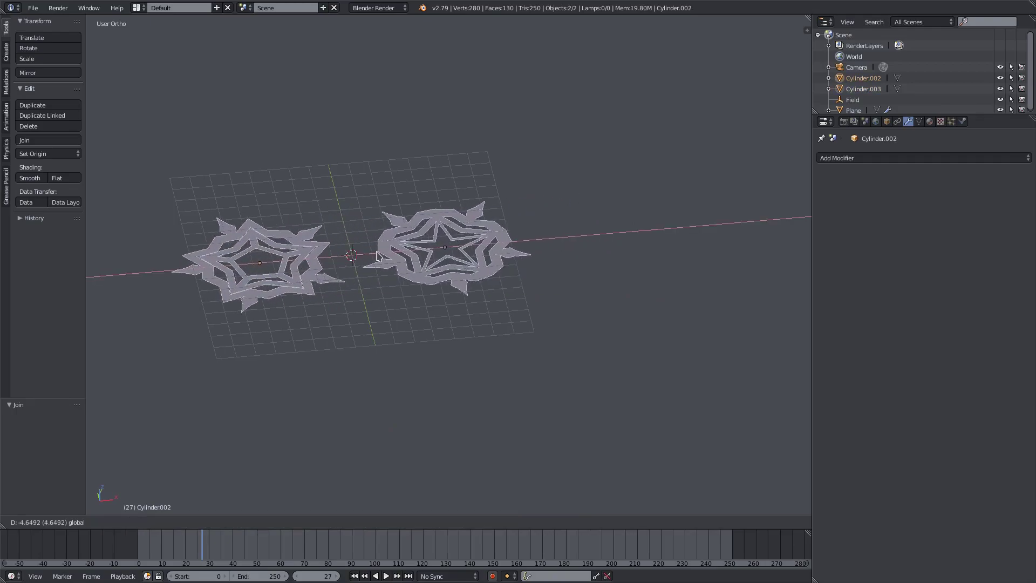
click(377, 255)
Rename the original emblem object as snowflake 1
right_click(294, 272)
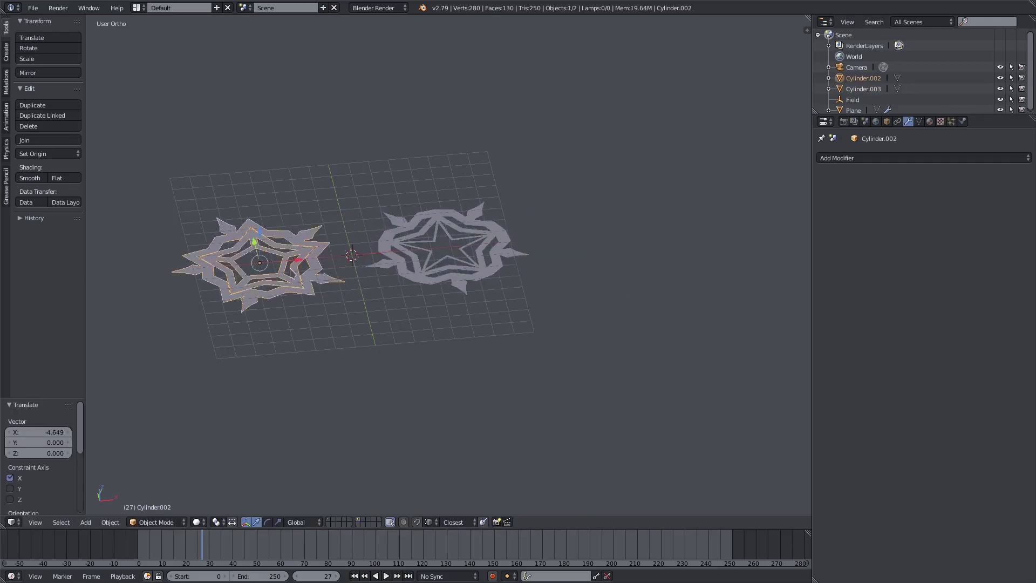
click(887, 121)
click(875, 156)
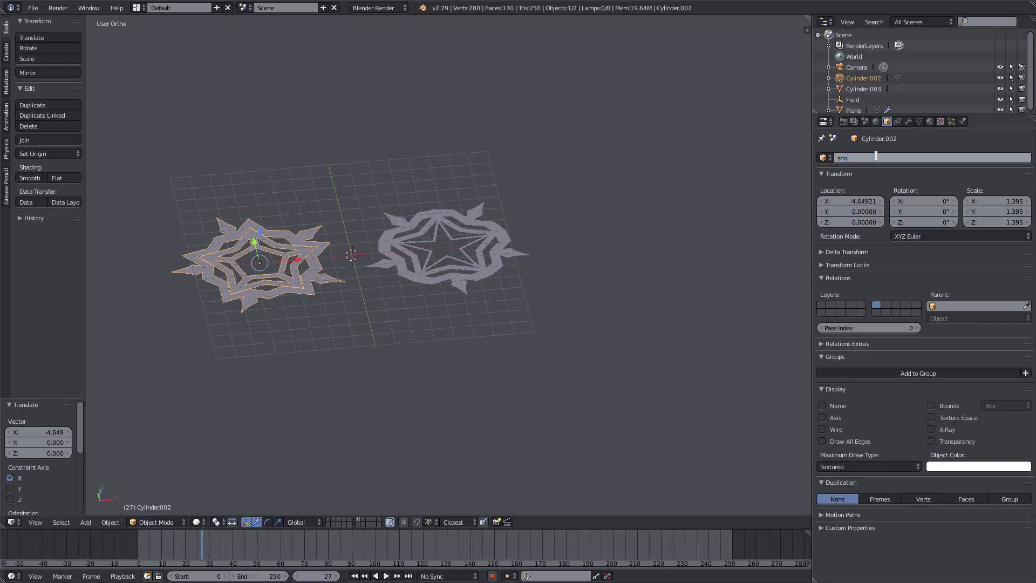
text(snowflake)
key(Return)
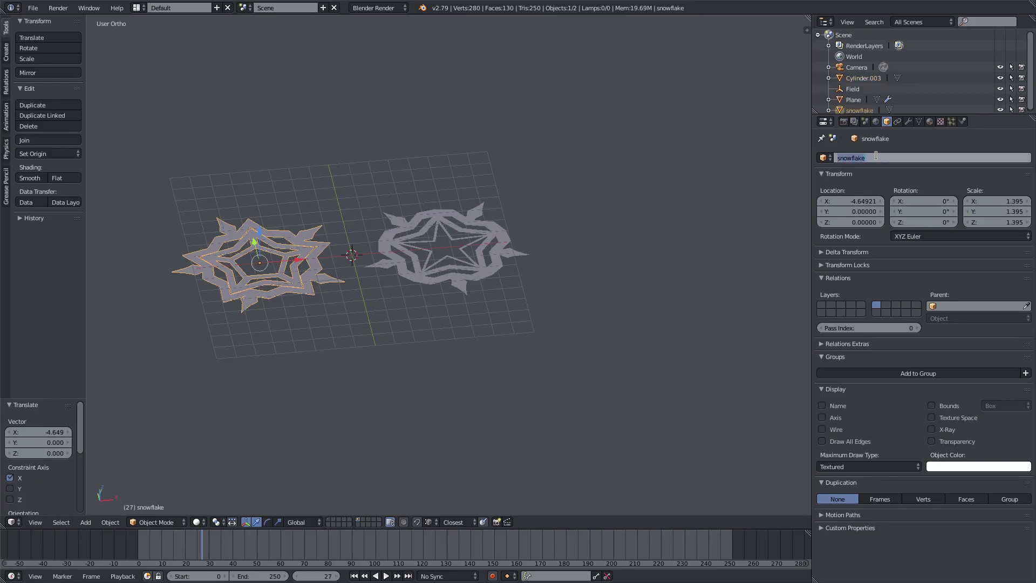
key(Return)
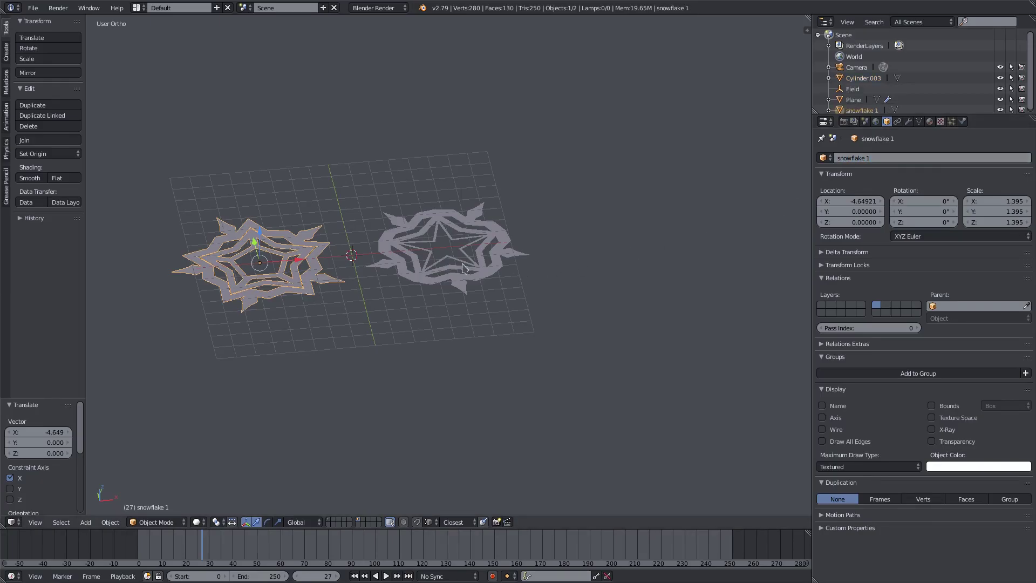
Rename the object of the copied emblem with the thin inner star as snowflake 2
right_click(437, 248)
click(870, 158)
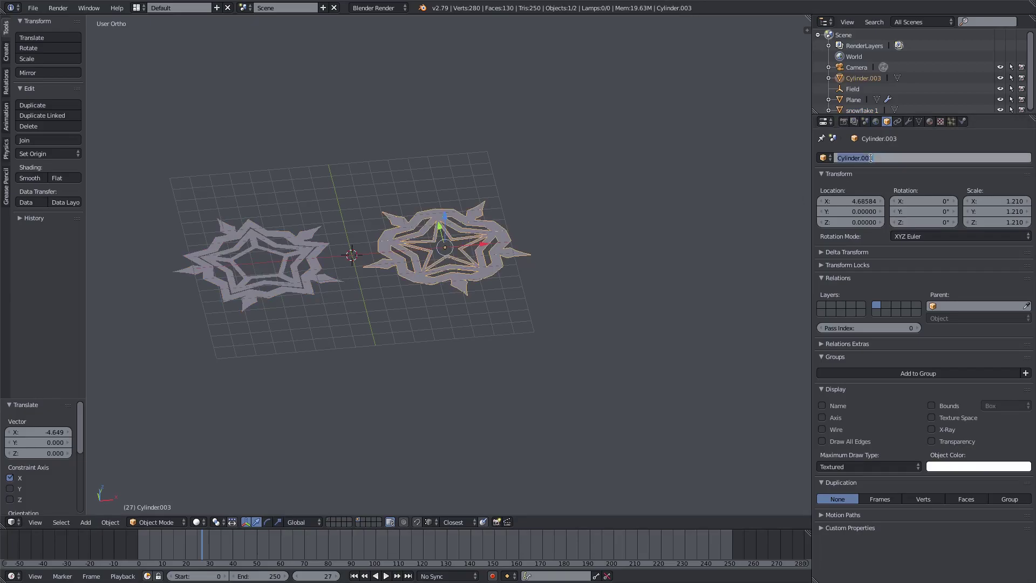
text(snowflake 2)
key(Return)
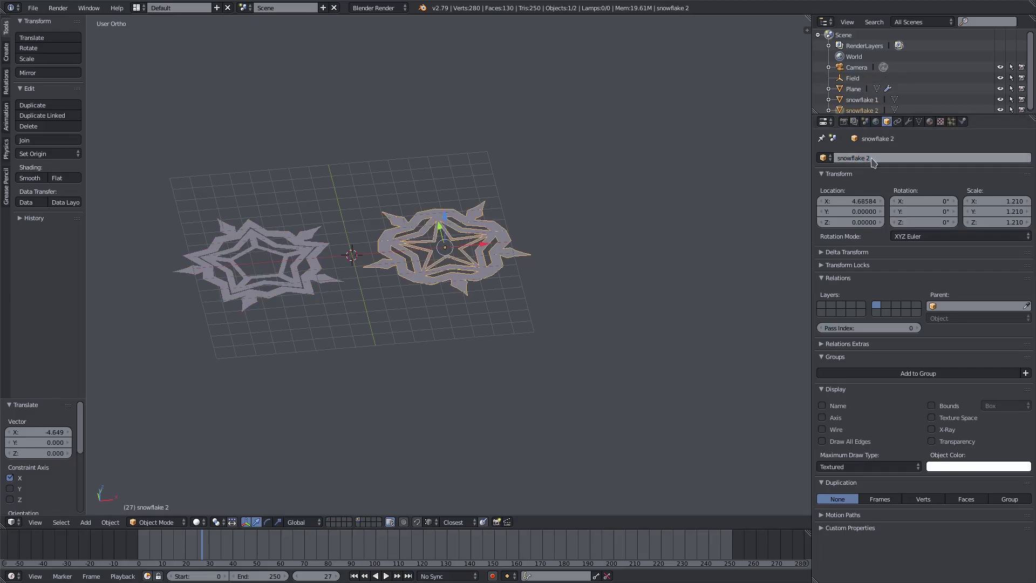
Show the first scene layer, select the particle-emitting plane and view the scene in perspective
right_click(292, 236)
click(328, 520)
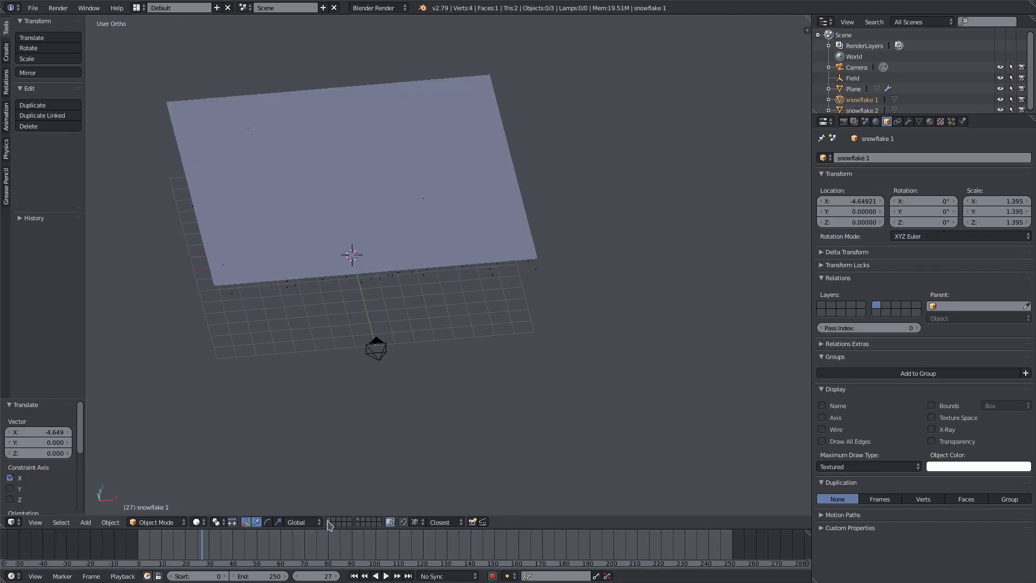
middle_drag(368, 372, 362, 312)
right_click(400, 160)
scroll(308, 247, up, 1)
middle_drag(308, 250, 451, 254)
key(KP_5)
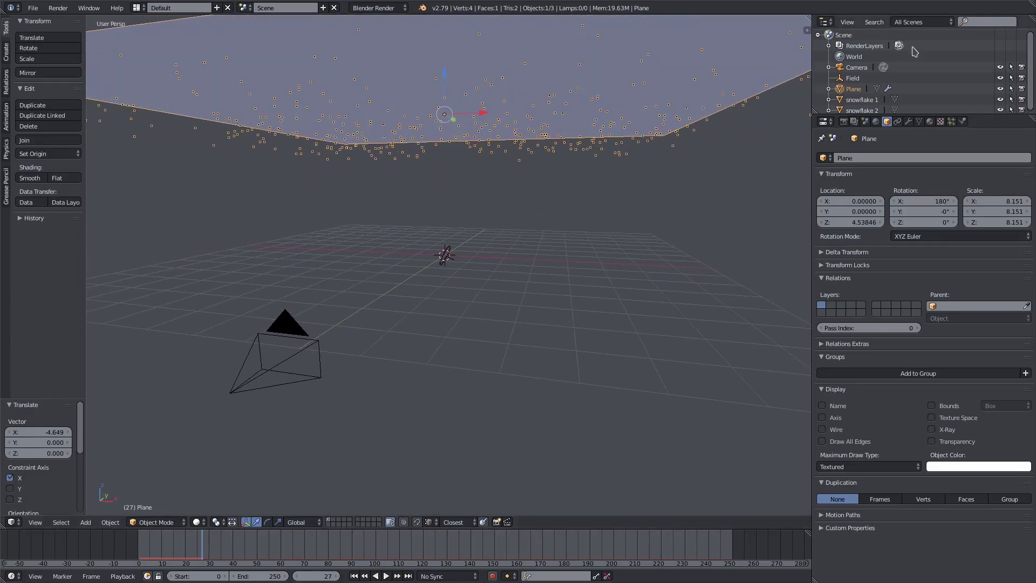
Set the plane's particle system to render its particles as Object instead of Halo
click(951, 121)
scroll(911, 415, down, 3)
scroll(911, 426, up, 4)
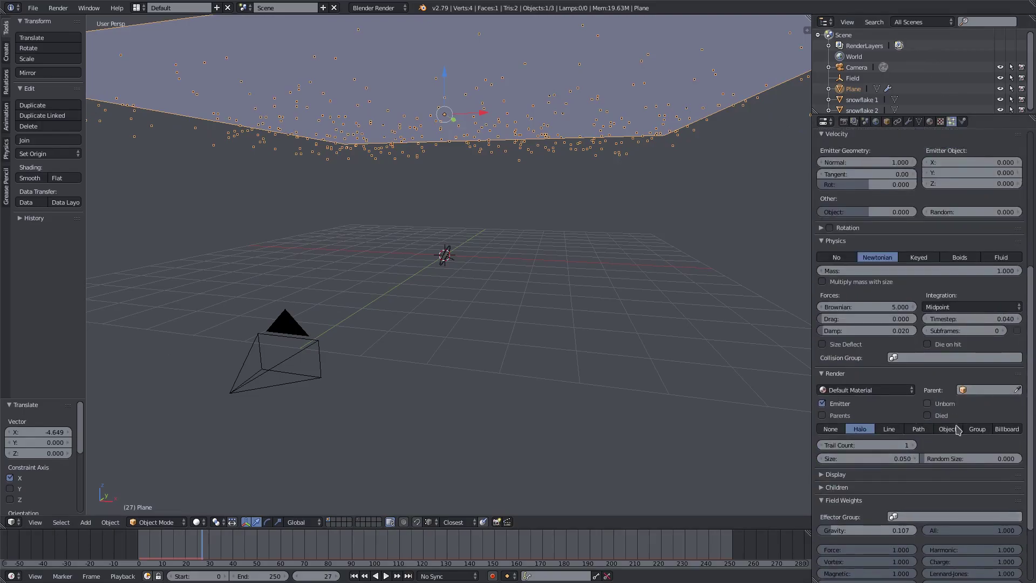
click(951, 430)
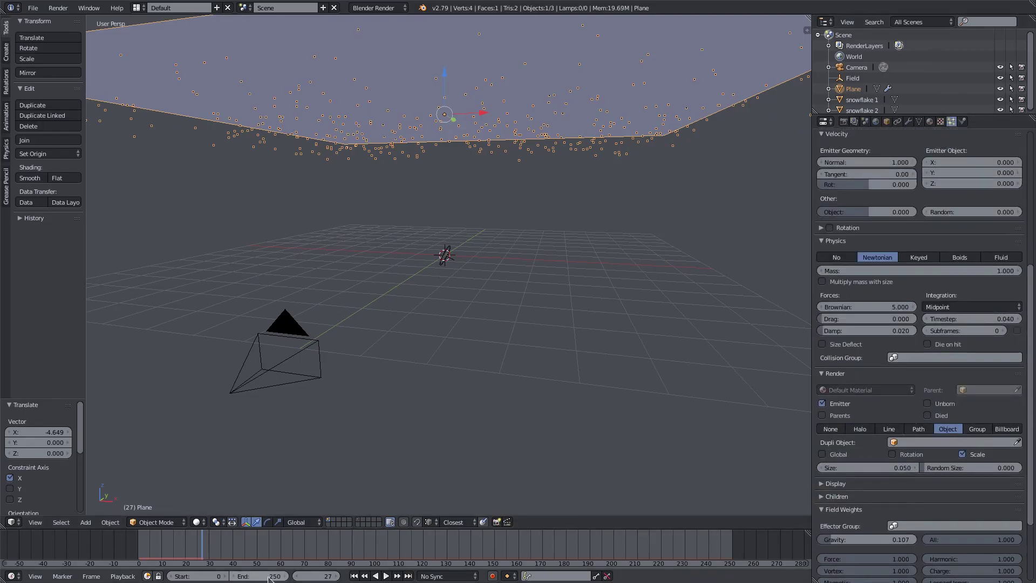
Select both snowflake objects on their layer and put them in a new group named snowflakes
click(359, 519)
right_click(401, 255)
middle_drag(402, 255, 425, 282)
shift+right_click(559, 235)
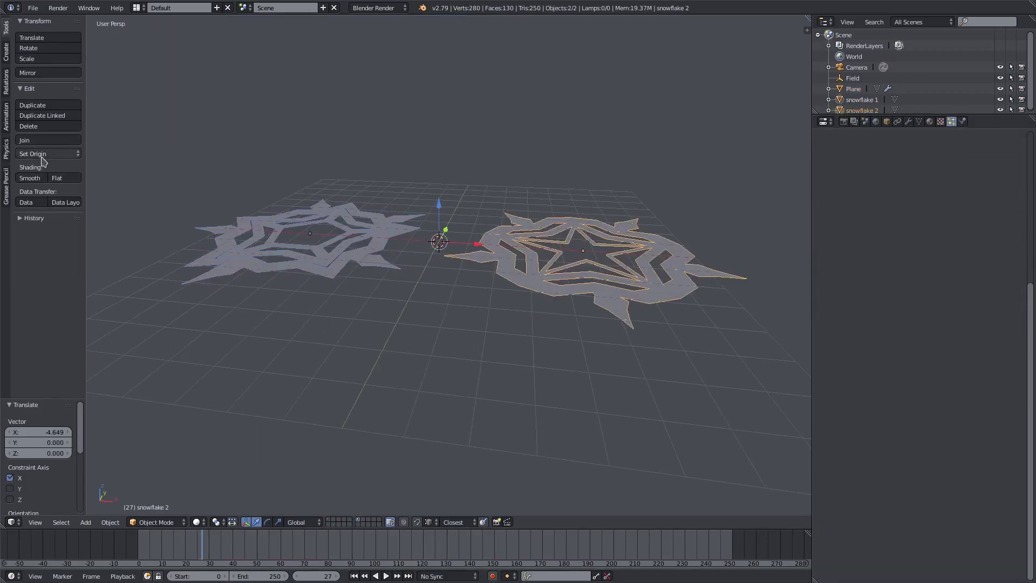
click(6, 54)
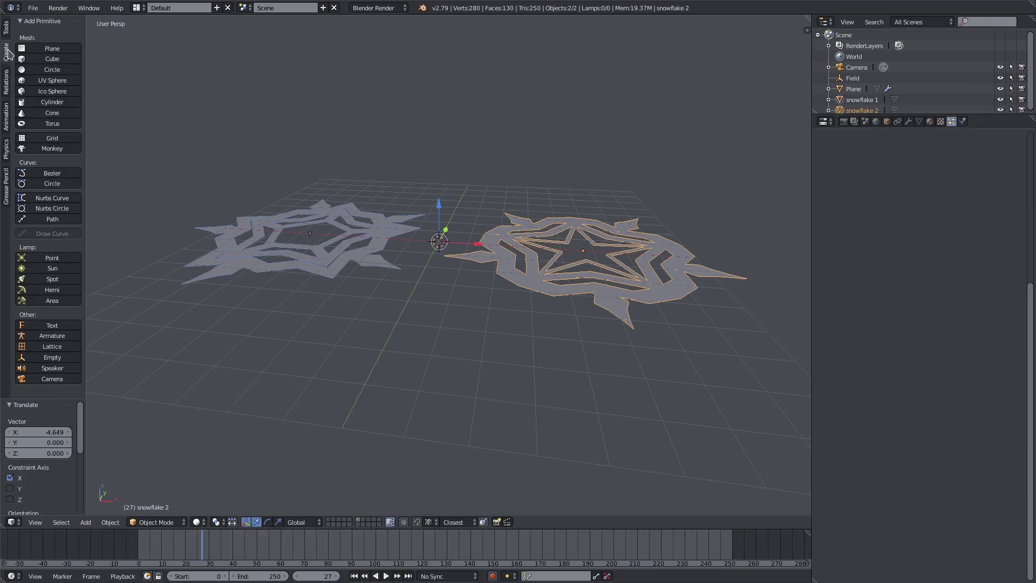
click(6, 86)
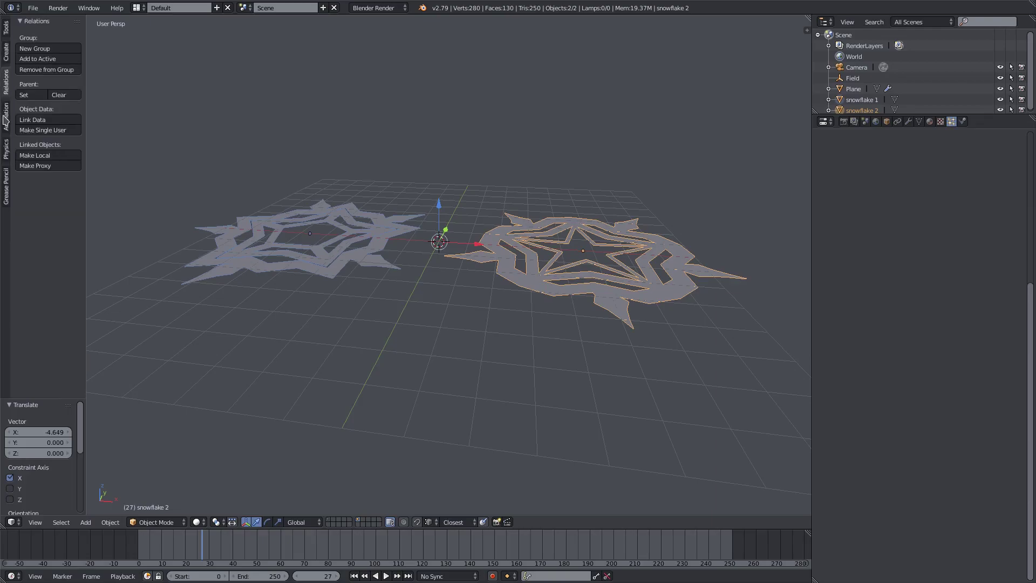
click(51, 49)
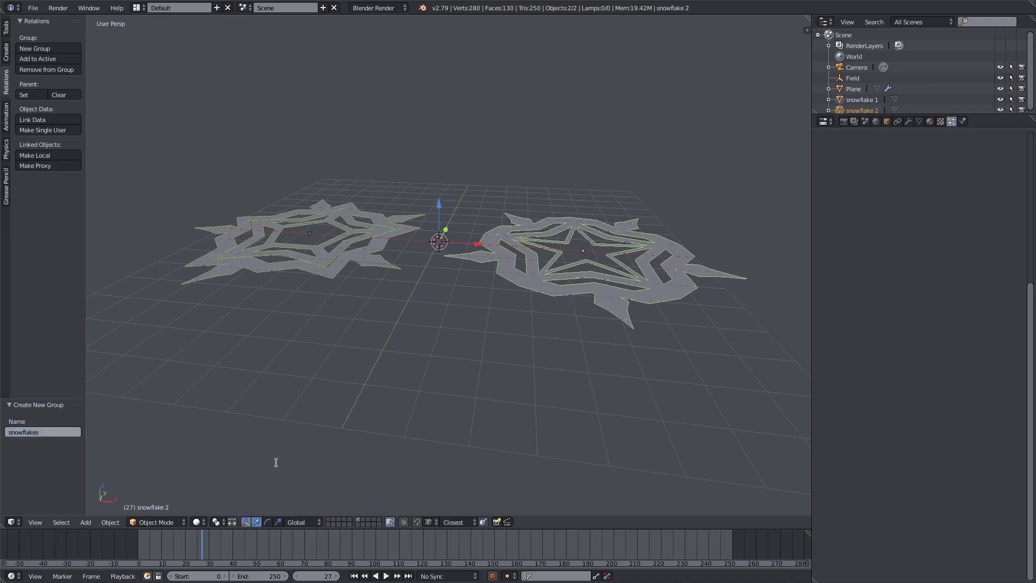
key(Return)
scroll(410, 348, down, 2)
middle_drag(413, 342, 406, 360)
Duplicate snowflake 2 beside the original and try deleting faces of the copy's inner star
right_click(591, 261)
middle_drag(546, 239, 540, 301)
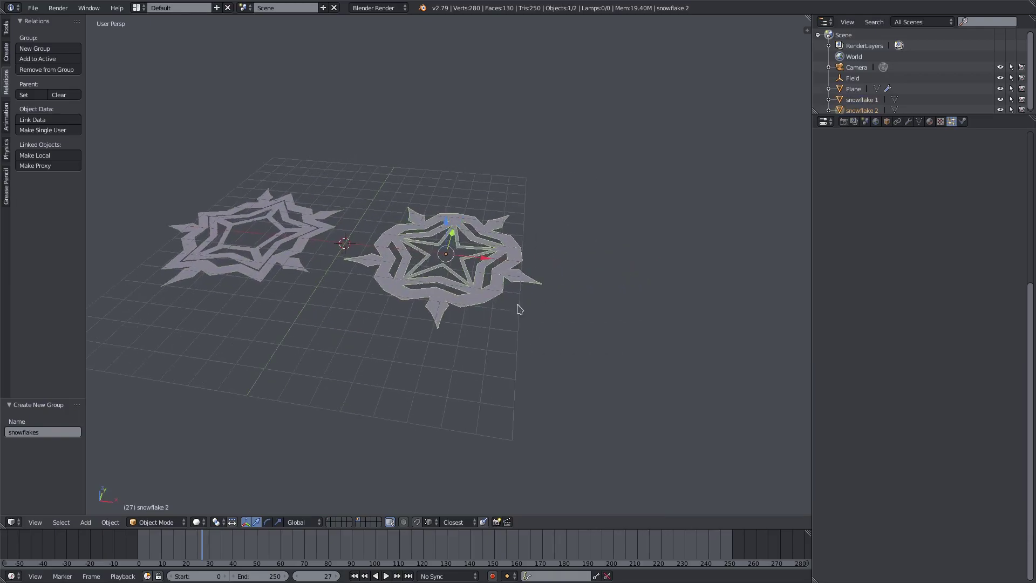
key(shift+d)
click(622, 312)
key(Tab)
right_click(571, 263)
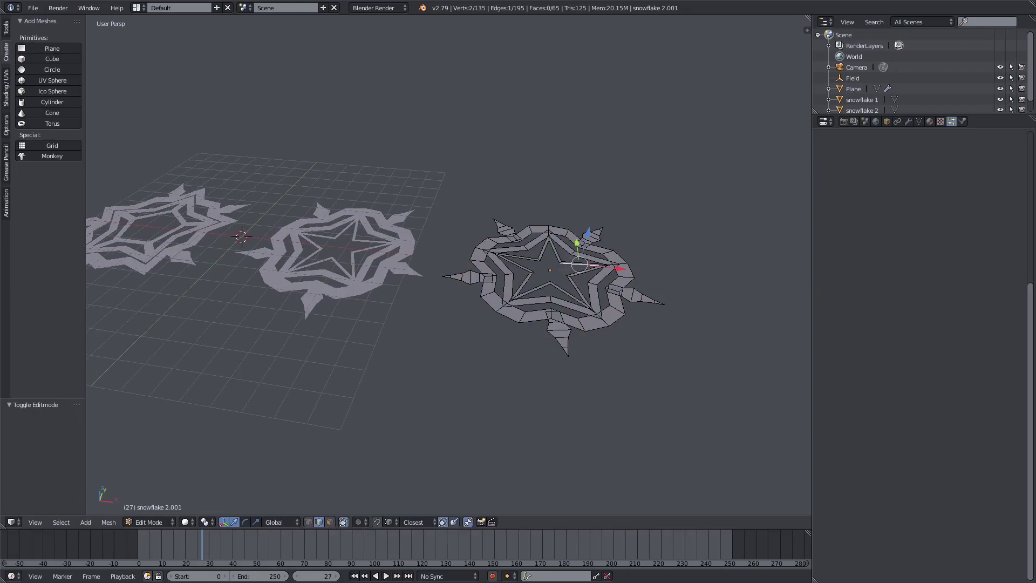
alt+right_click(558, 266)
key(x)
click(533, 275)
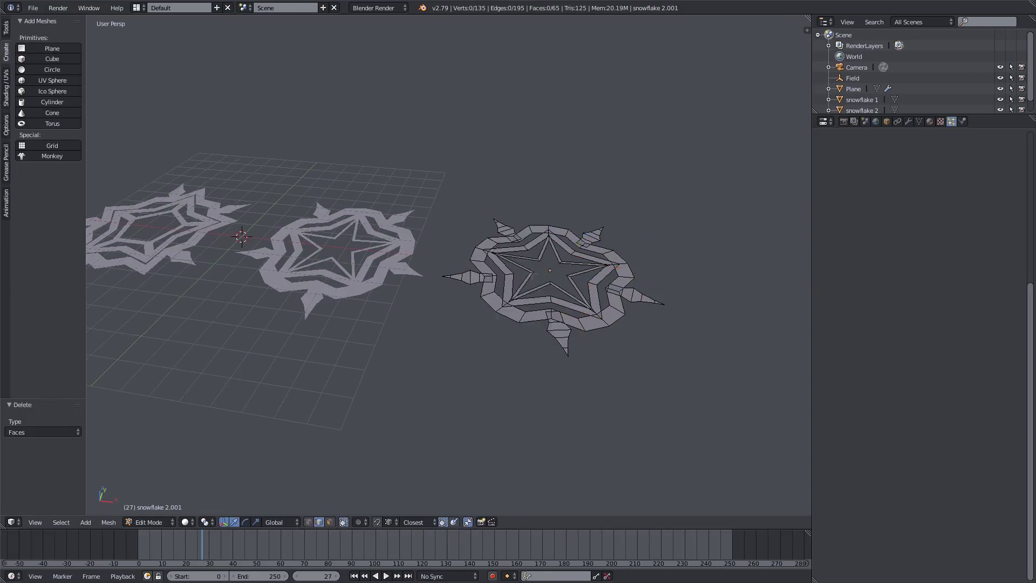
Leave mesh editing and delete the duplicated snowflake object
key(Tab)
key(x)
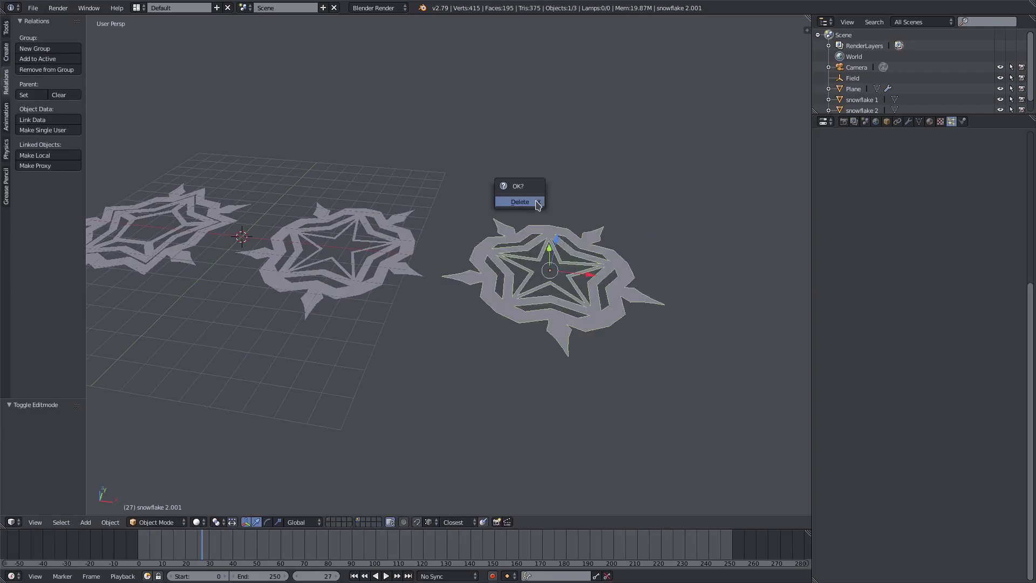
click(519, 202)
middle_drag(366, 251, 404, 249)
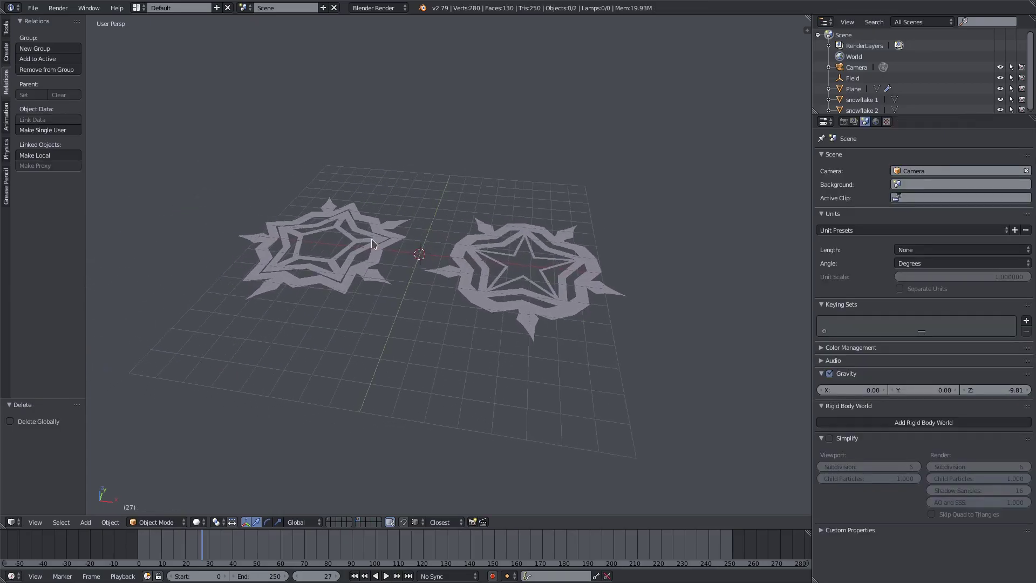
Set the plane's particles on the first scene layer to render as a Group, using snowflakes as the dupli group
click(328, 526)
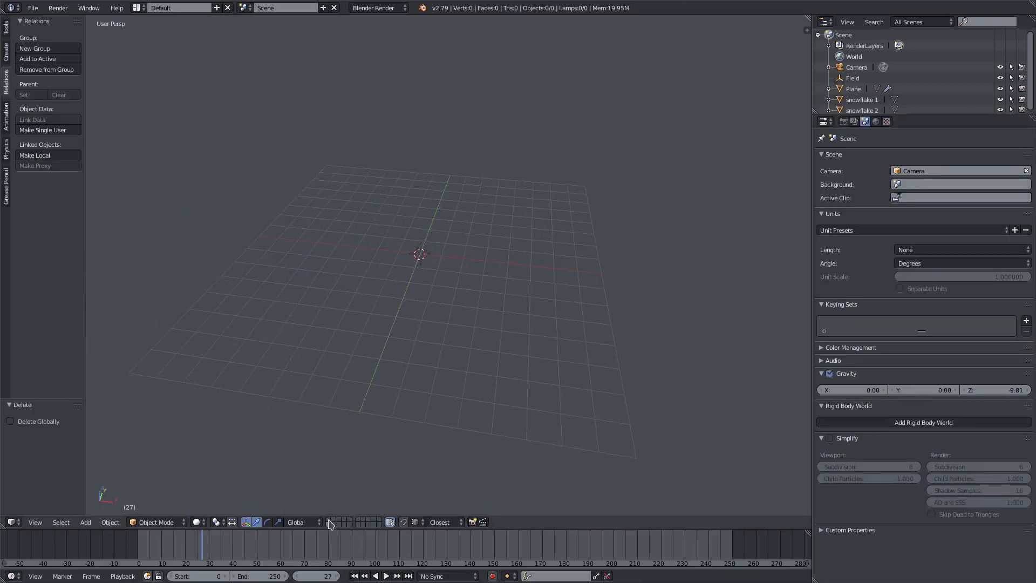
click(328, 519)
right_click(416, 235)
middle_drag(416, 311, 432, 276)
middle_drag(415, 174, 393, 153)
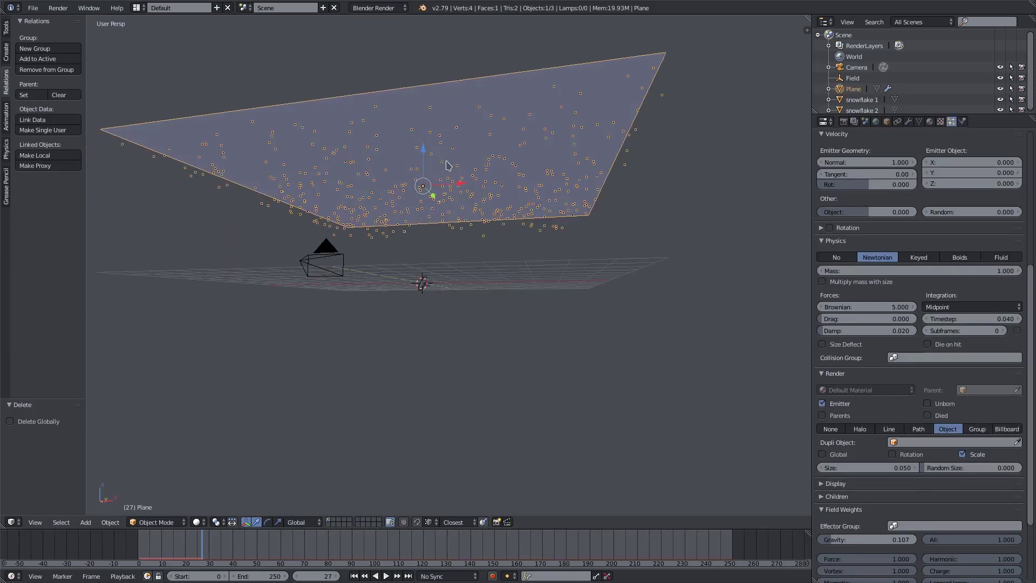
click(971, 432)
scroll(973, 433, down, 2)
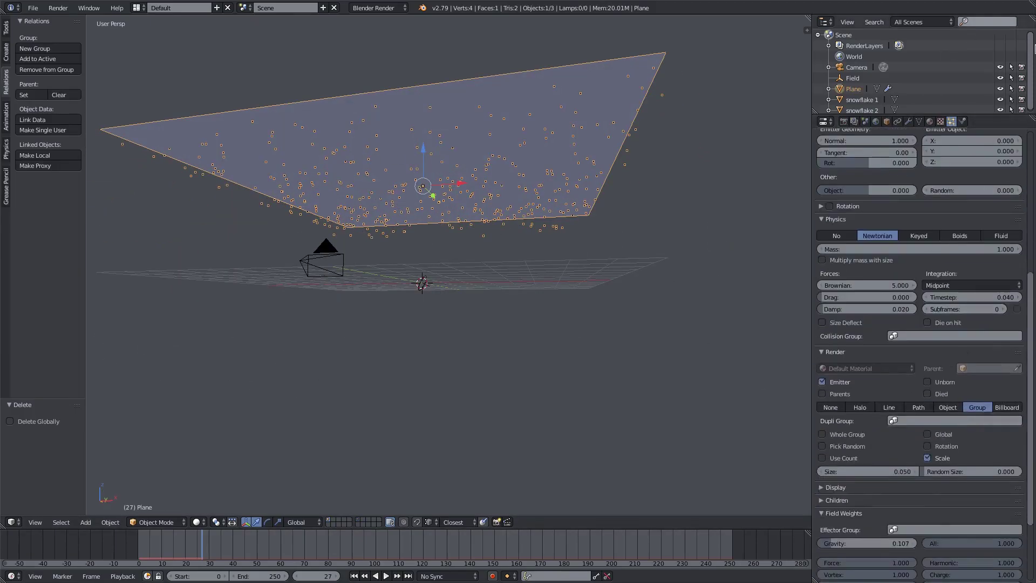
scroll(925, 343, down, 2)
click(917, 378)
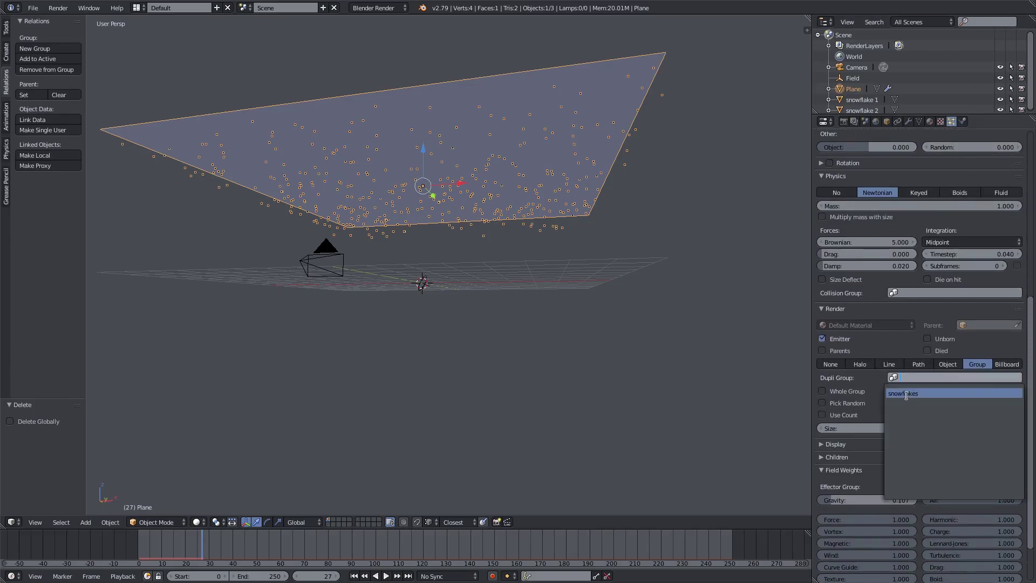
click(908, 395)
View the snowflake particles through the camera
middle_drag(427, 198, 491, 392)
key(KP_0)
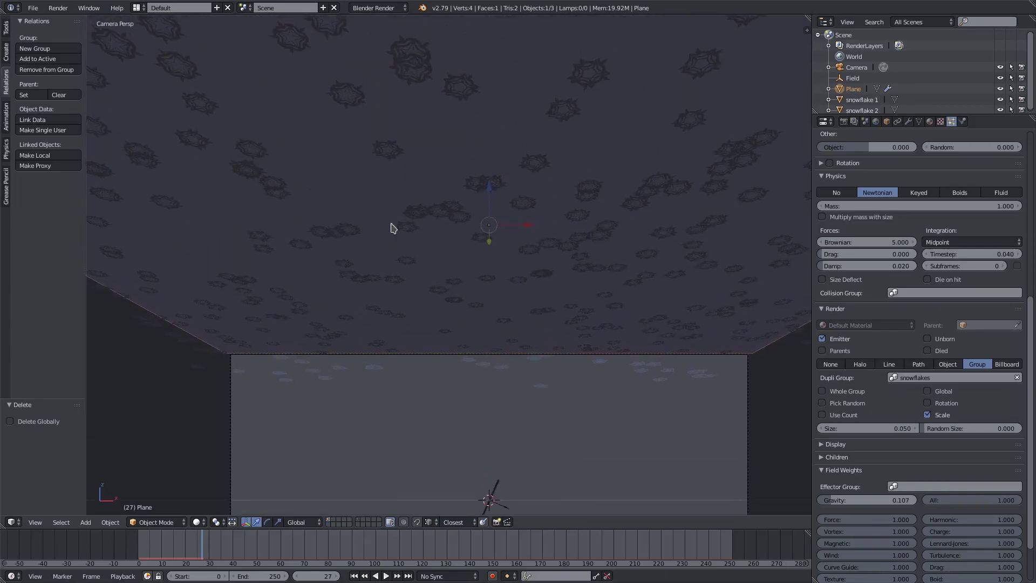
shift+scroll(393, 228, down, 3)
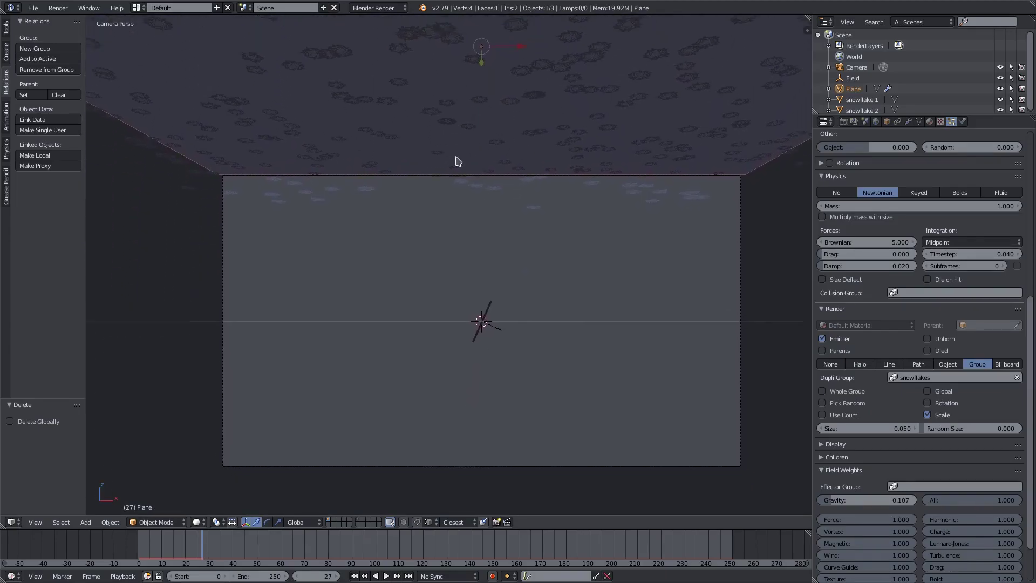
scroll(978, 465, down, 3)
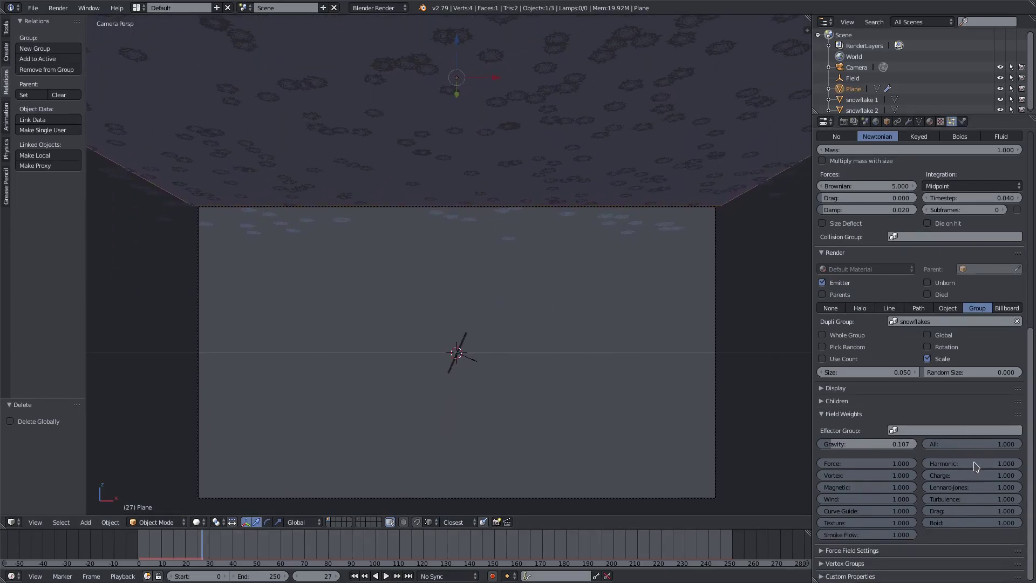
Show the snowflake layer and move the two snowflakes further apart along X, shifting snowflake 2 by about 4.6 units
click(357, 519)
middle_drag(435, 269, 453, 324)
scroll(524, 266, down, 3)
right_click(523, 266)
right_click(411, 249)
drag(414, 248, 339, 249)
right_click(527, 260)
key(g)
key(x)
click(622, 253)
Add a cube at the origin between the two snowflakes
key(shift+a)
mouse_move(438, 232)
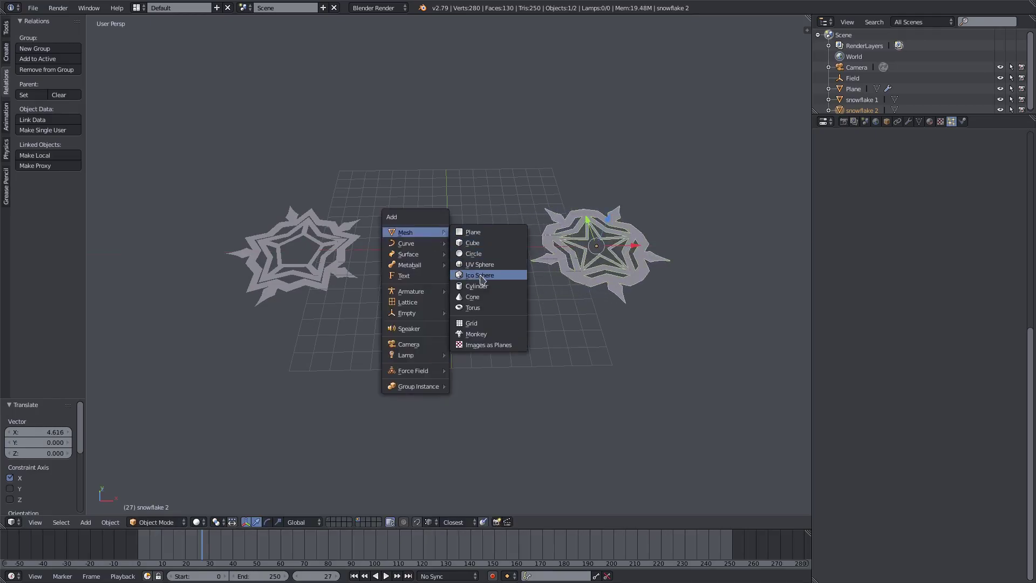
click(473, 243)
scroll(468, 222, up, 2)
middle_drag(468, 222, 471, 205)
Round the cube with a Subdivision Surface modifier at view level 1 and apply the modifier
click(930, 122)
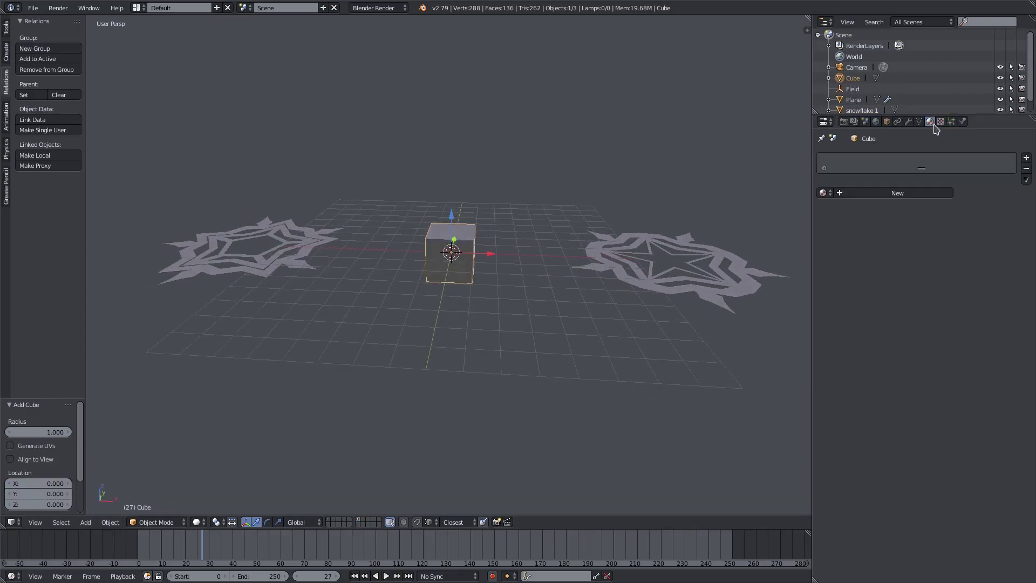
click(908, 122)
click(897, 157)
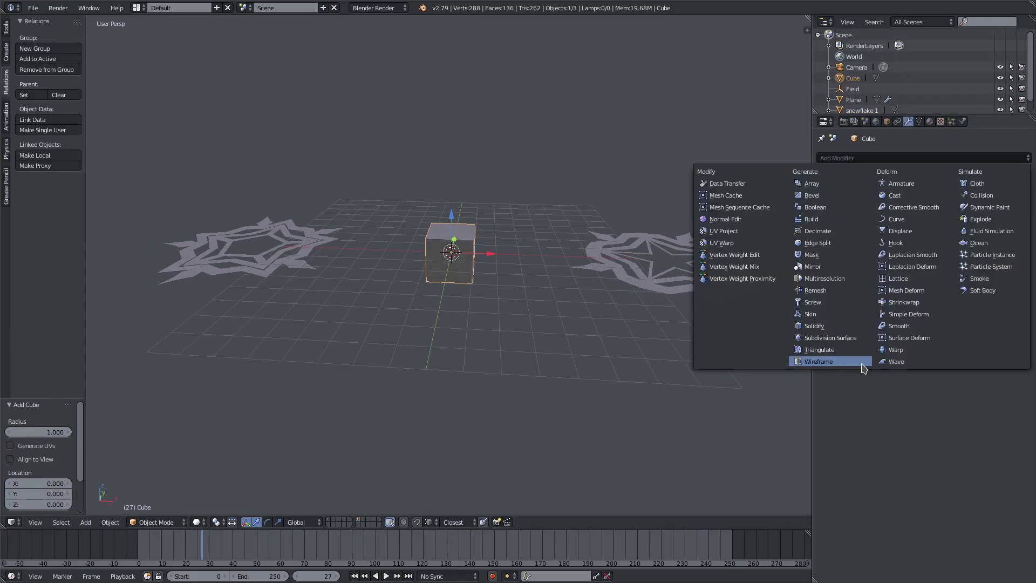
click(829, 338)
scroll(596, 300, up, 2)
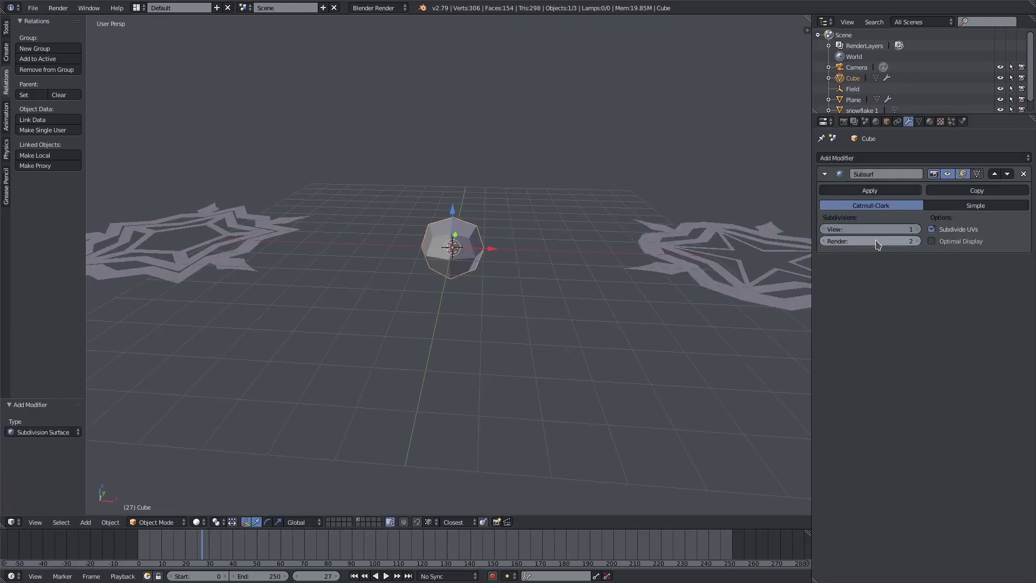
click(912, 232)
click(823, 230)
click(823, 241)
click(870, 191)
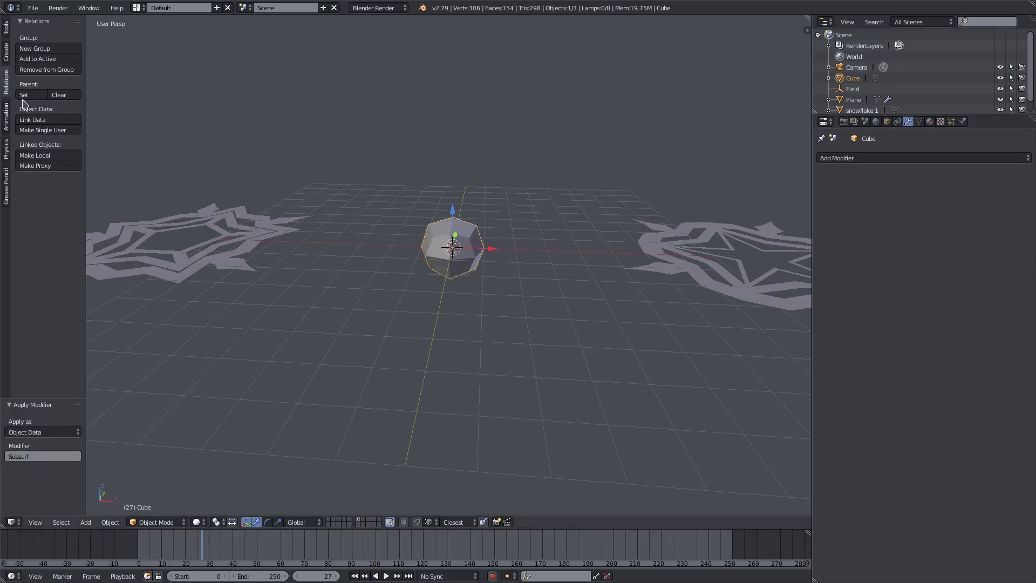
Set the rounded cube's shading to Smooth
click(6, 28)
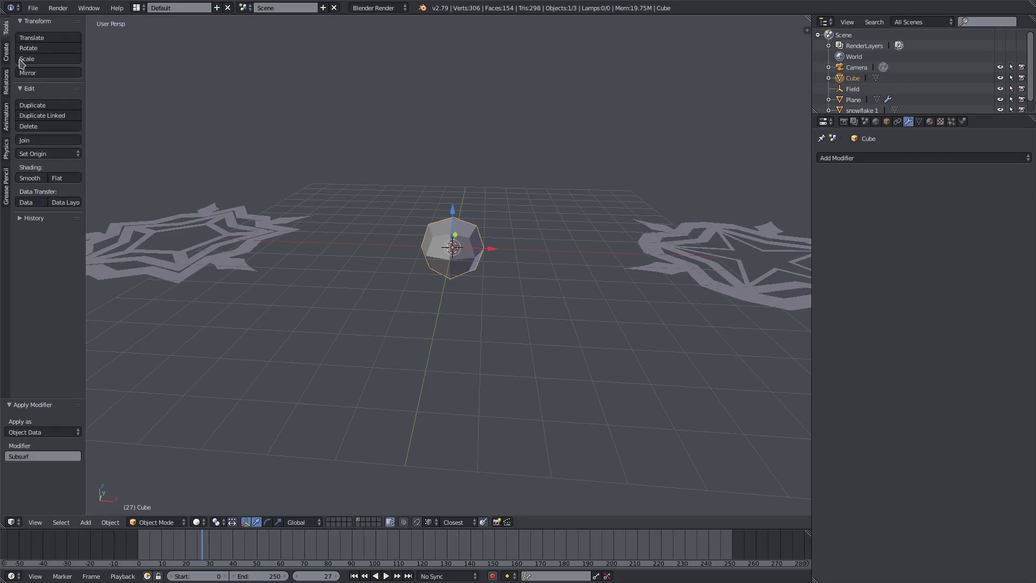
click(30, 181)
scroll(507, 264, up, 2)
scroll(502, 248, down, 5)
Move both snowflakes along X closer to the sphere, shifting snowflake 2 by about -3.6 units
right_click(338, 262)
key(g)
key(x)
click(402, 273)
right_click(668, 267)
drag(668, 265, 599, 266)
middle_drag(567, 275, 539, 358)
Assign the existing material named Material to the sphere, snowflake 2 and snowflake 1
right_click(461, 238)
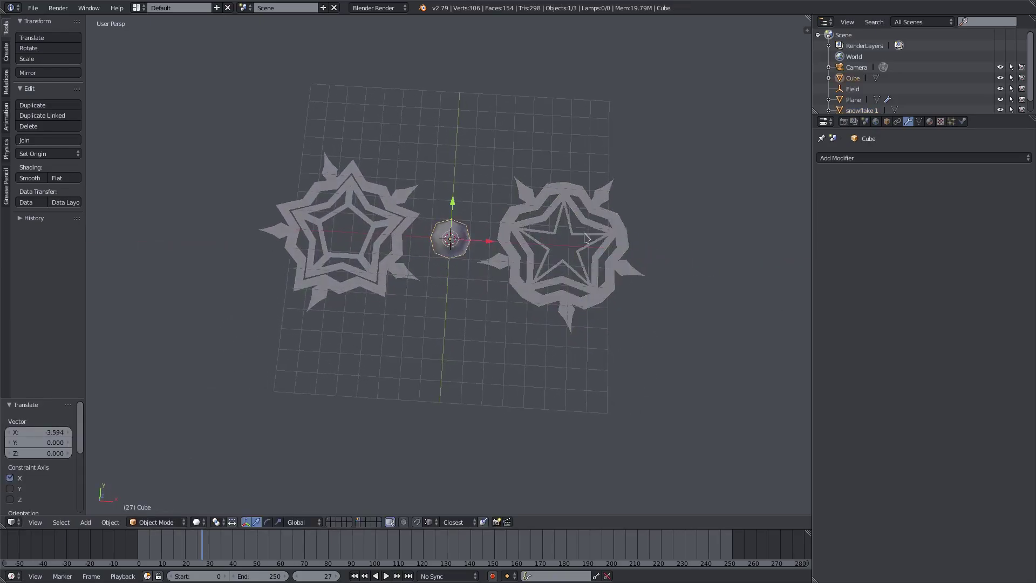
click(930, 121)
click(823, 192)
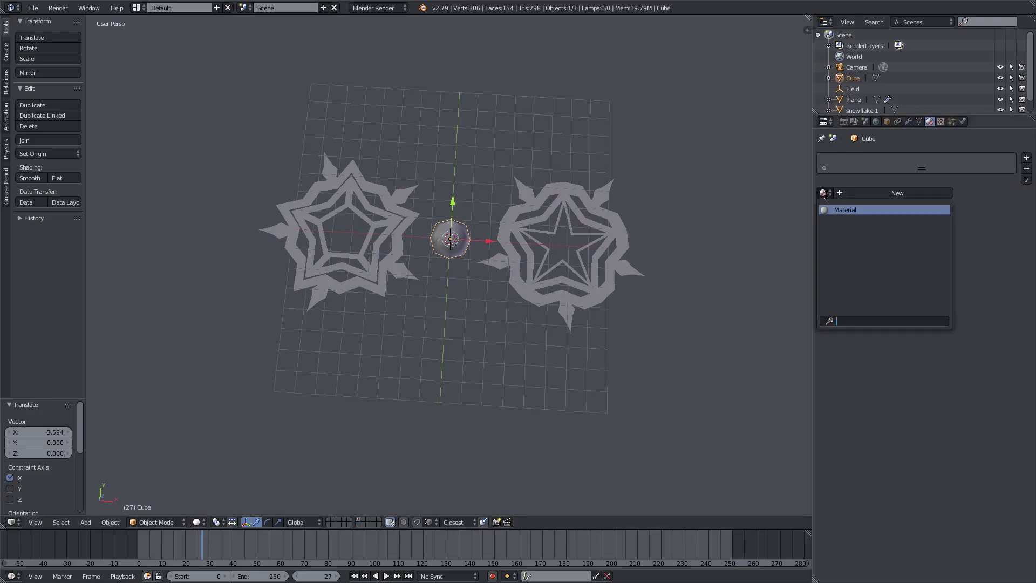
click(841, 197)
right_click(620, 248)
click(823, 193)
click(836, 209)
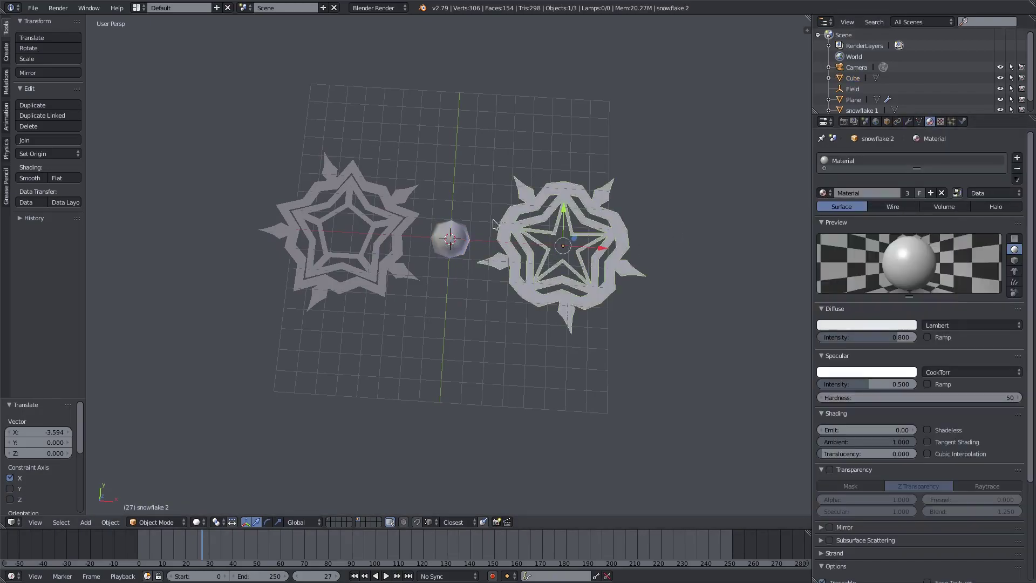
right_click(379, 222)
click(823, 193)
Set the shared material's diffuse intensity to 1.000 and its specular intensity to 0.000
middle_drag(681, 246, 670, 206)
drag(893, 336, 916, 339)
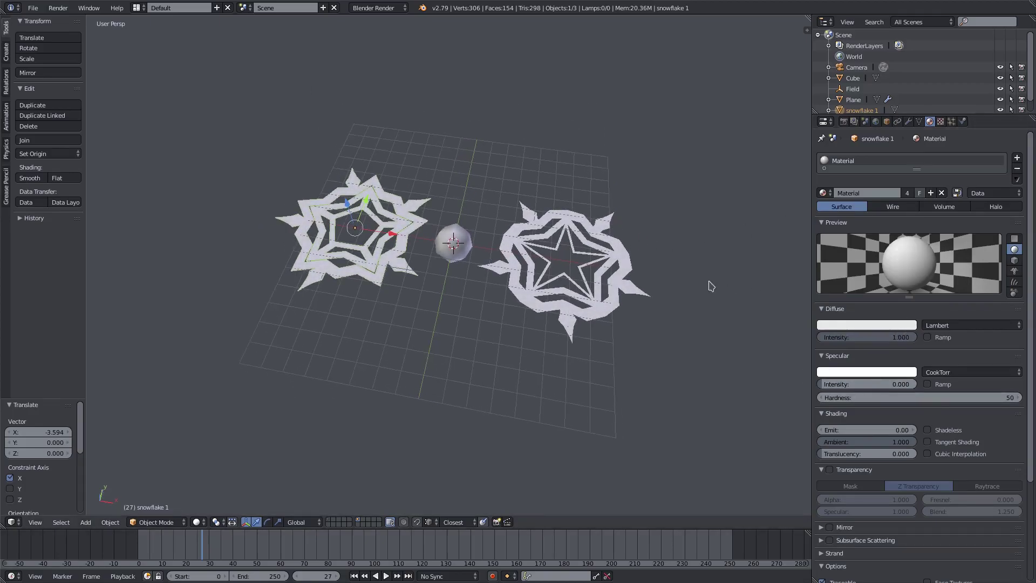
right_click(574, 281)
Switch the render engine to Cycles Render and enable nodes for the shared snowflake material
click(378, 7)
click(384, 43)
right_click(370, 231)
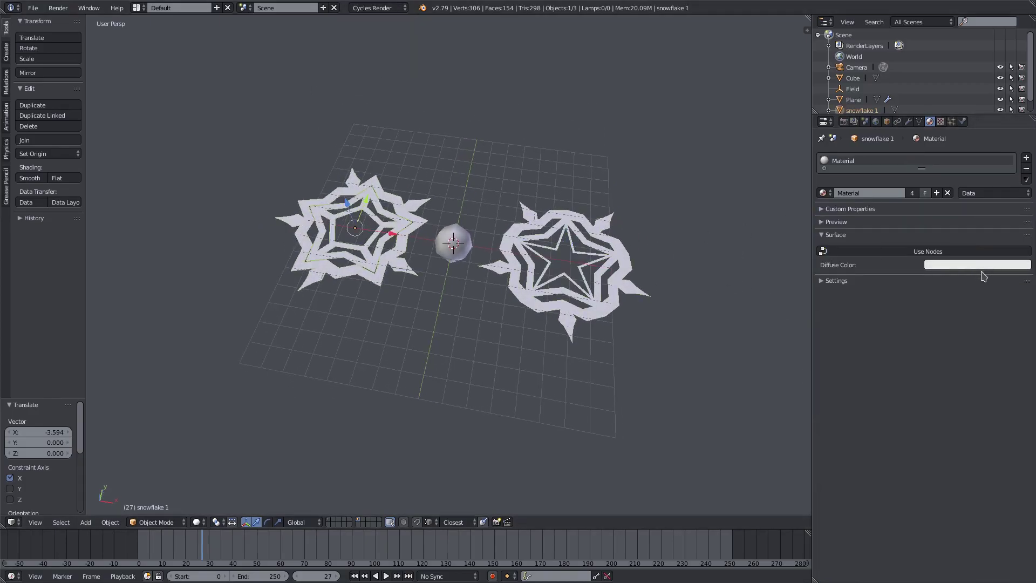
click(927, 251)
right_click(647, 264)
right_click(452, 253)
right_click(555, 286)
Set the material's Diffuse BSDF color to light grey, hex D8DAE0
click(974, 270)
drag(1017, 117, 1012, 123)
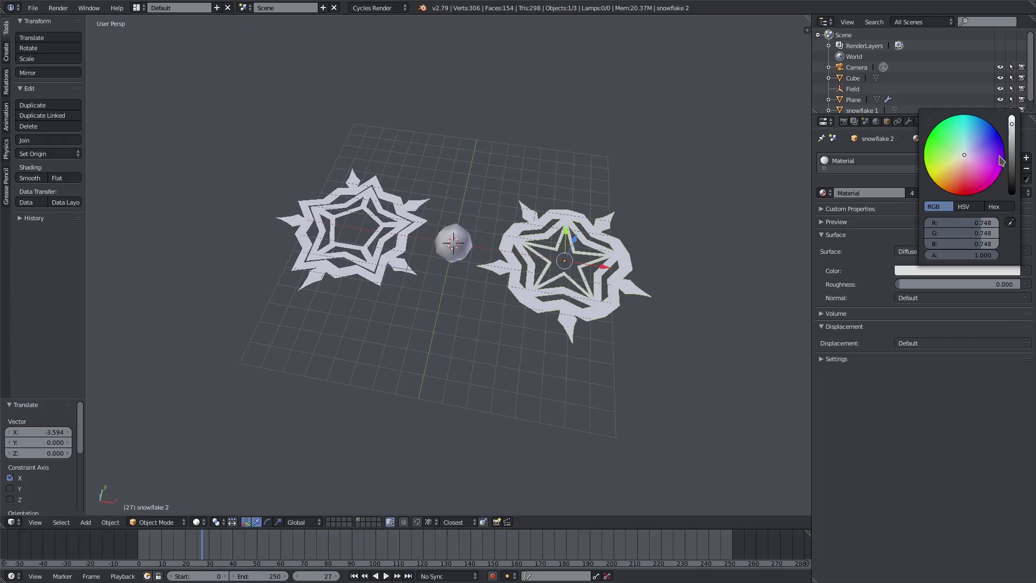
click(965, 154)
click(973, 272)
click(994, 207)
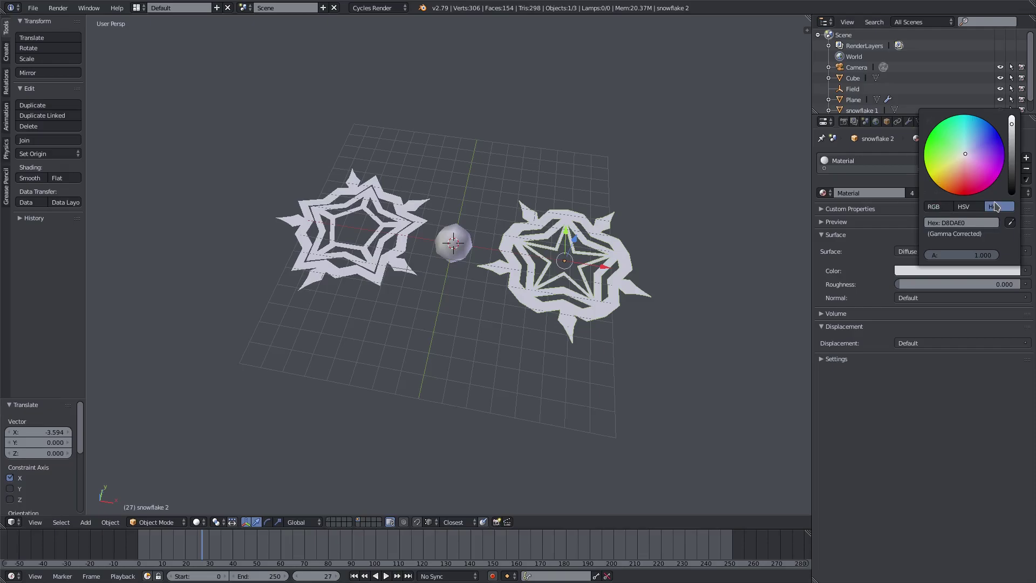
middle_drag(405, 121, 424, 103)
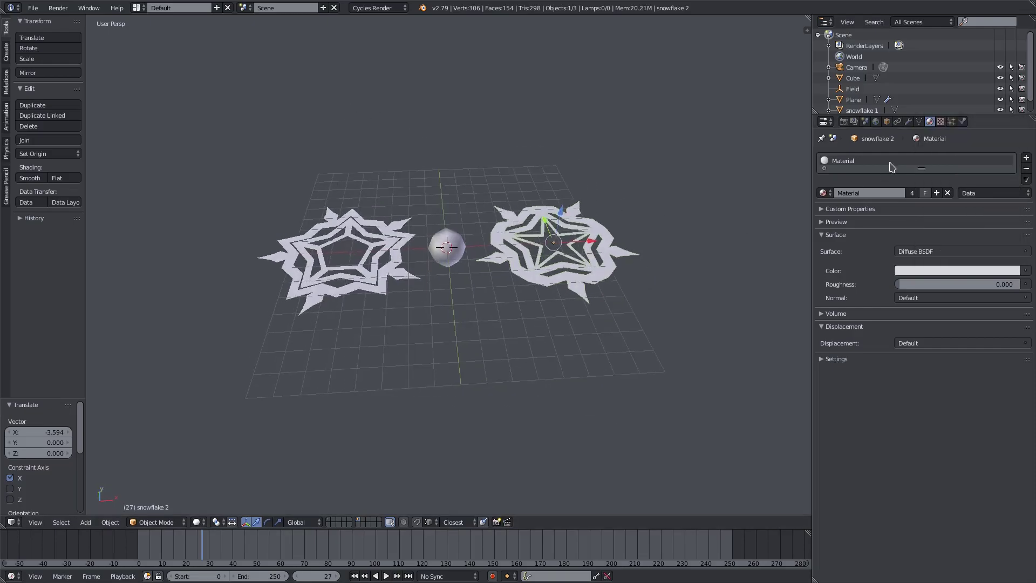
View the particle-emitting plane on the first scene layer through the camera
click(844, 121)
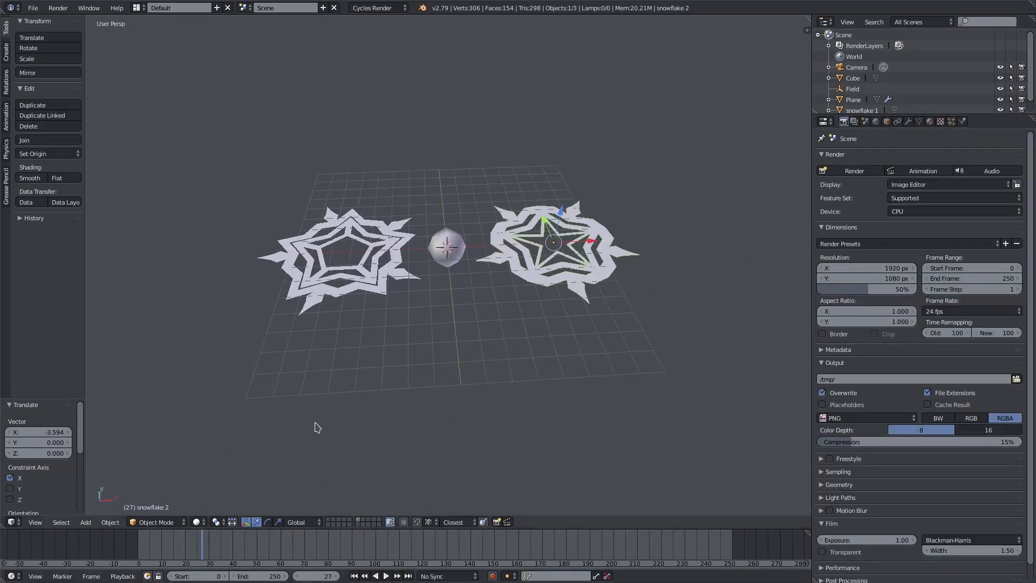
click(329, 519)
middle_drag(415, 329, 414, 246)
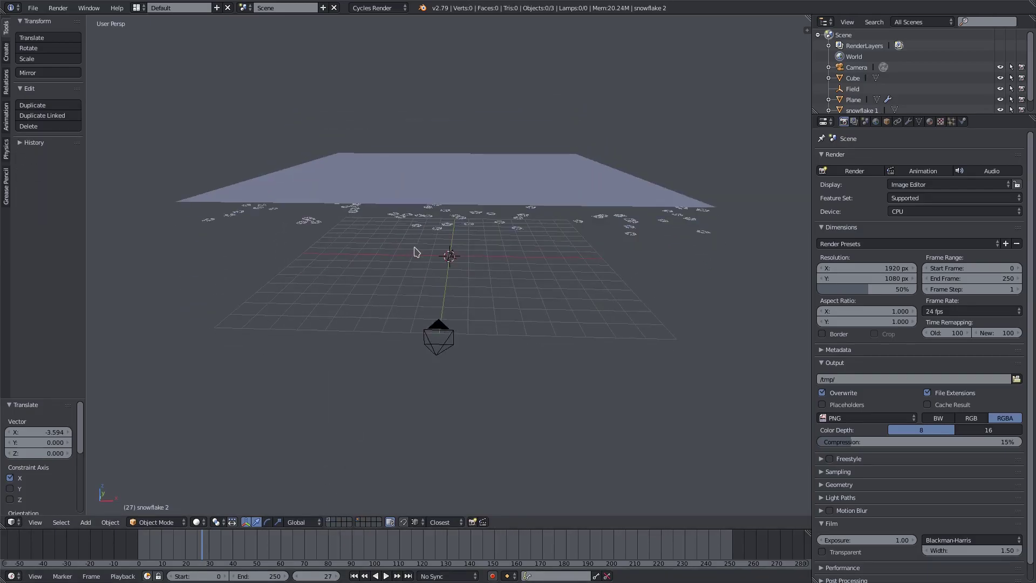
key(KP_0)
right_click(426, 115)
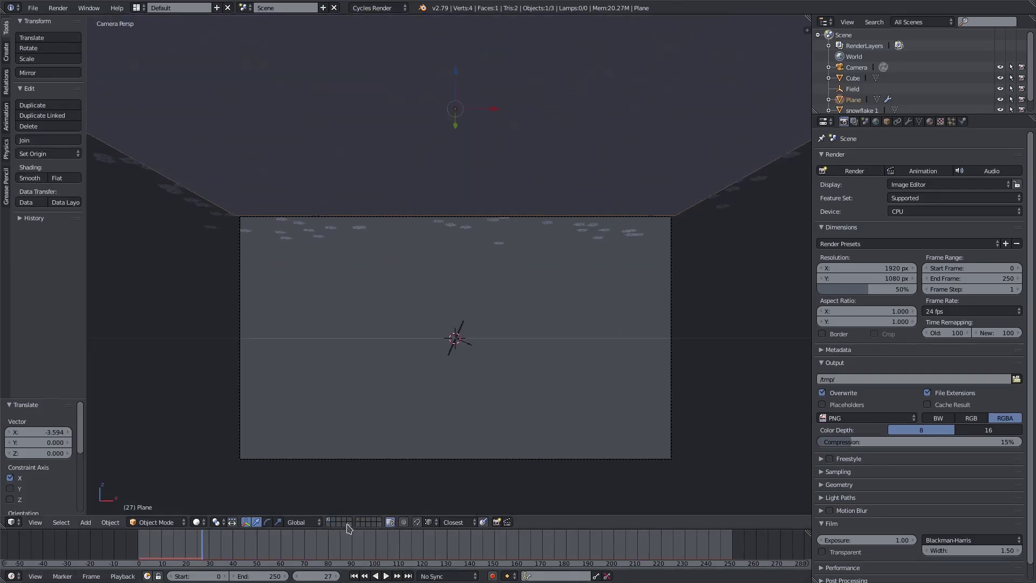
Try to add both snowflakes and the sphere to the active group with the sphere as active object
click(358, 520)
middle_drag(404, 335, 410, 372)
scroll(440, 238, down, 2)
right_click(440, 227)
key(b)
drag(330, 165, 626, 374)
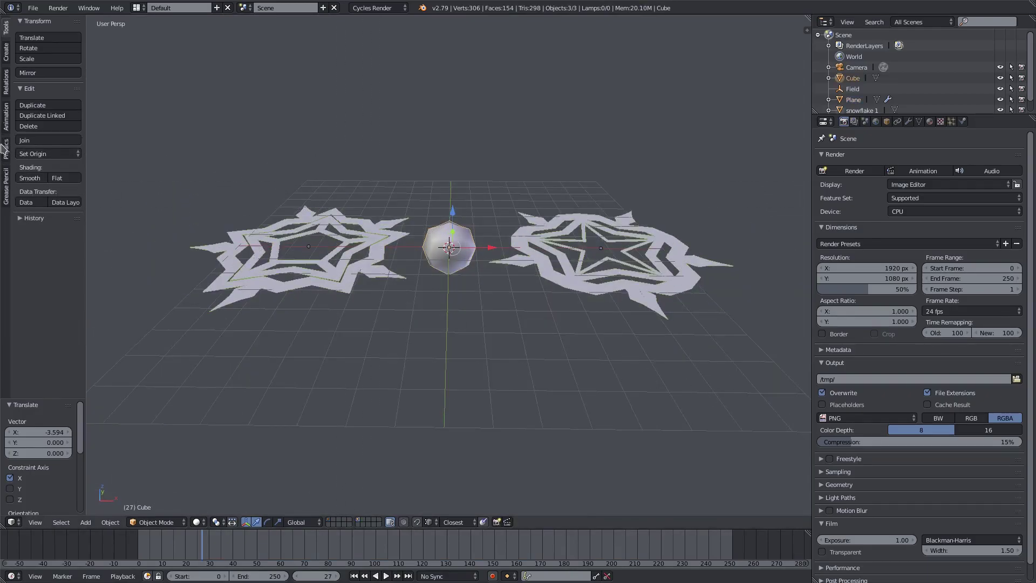
click(5, 108)
click(6, 85)
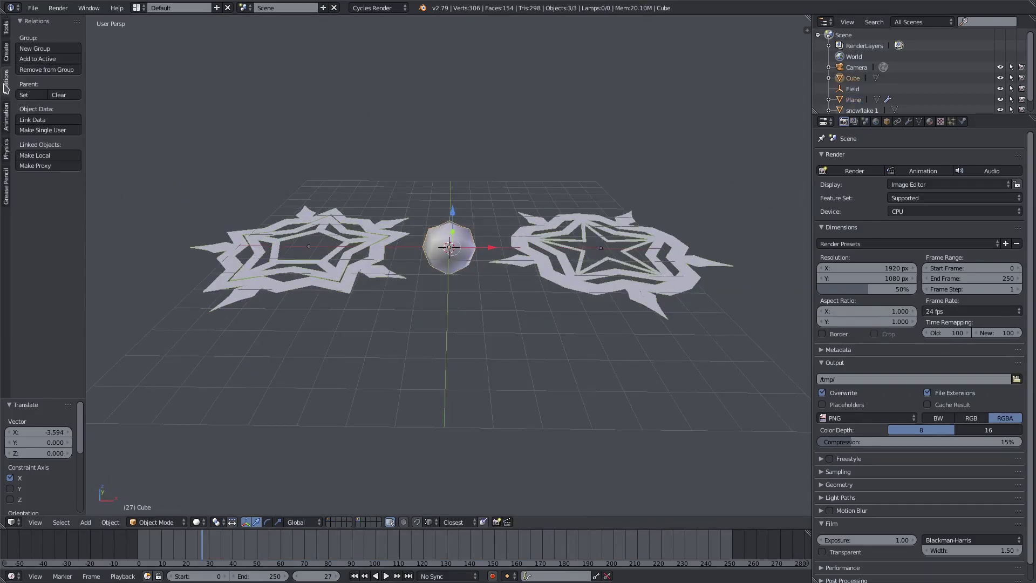
click(33, 64)
Look through the property categories of the sphere for its group settings
right_click(441, 251)
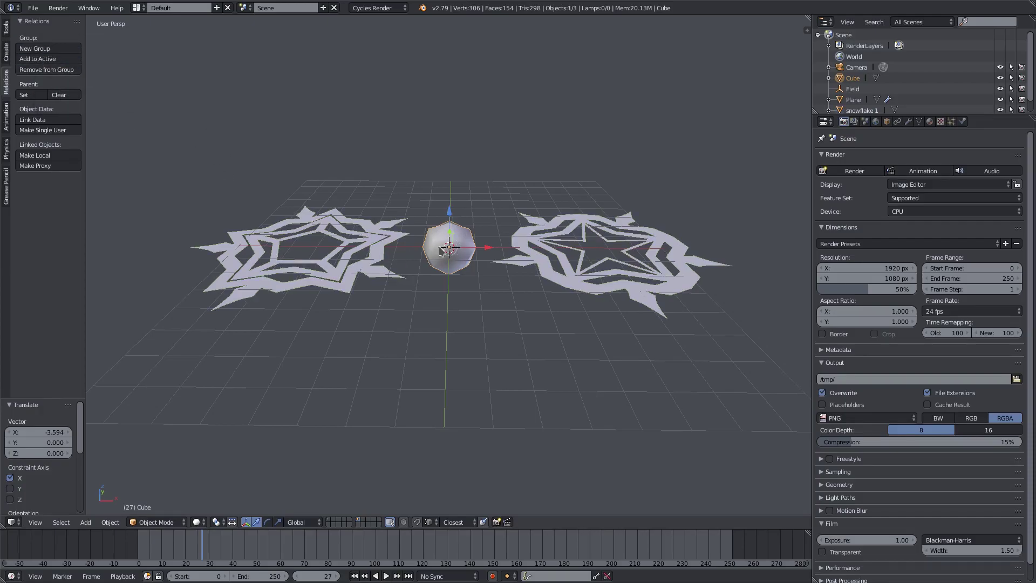
click(908, 122)
click(918, 121)
click(910, 122)
click(918, 122)
click(897, 122)
click(887, 122)
click(865, 121)
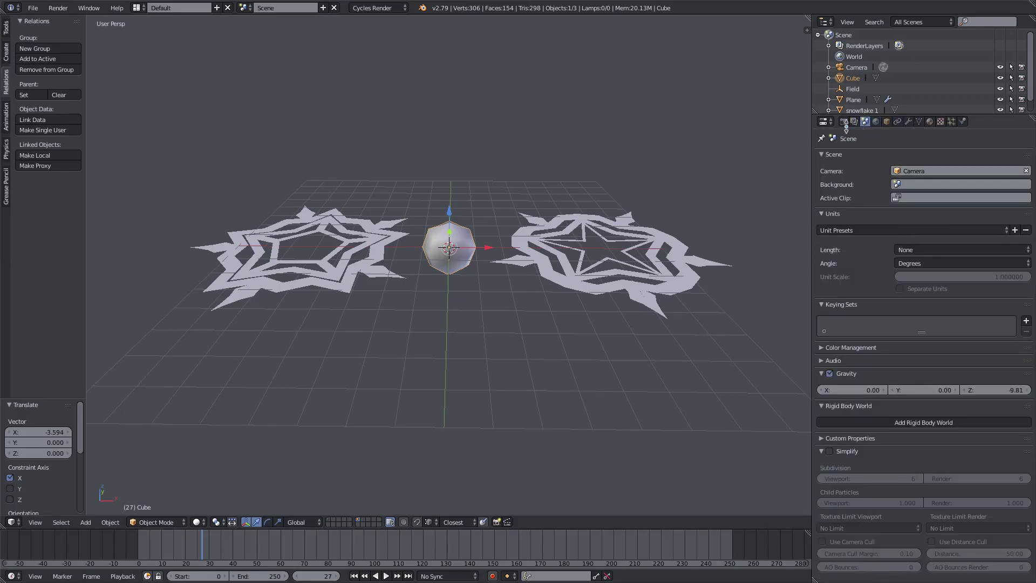
click(854, 121)
right_click(850, 124)
click(855, 124)
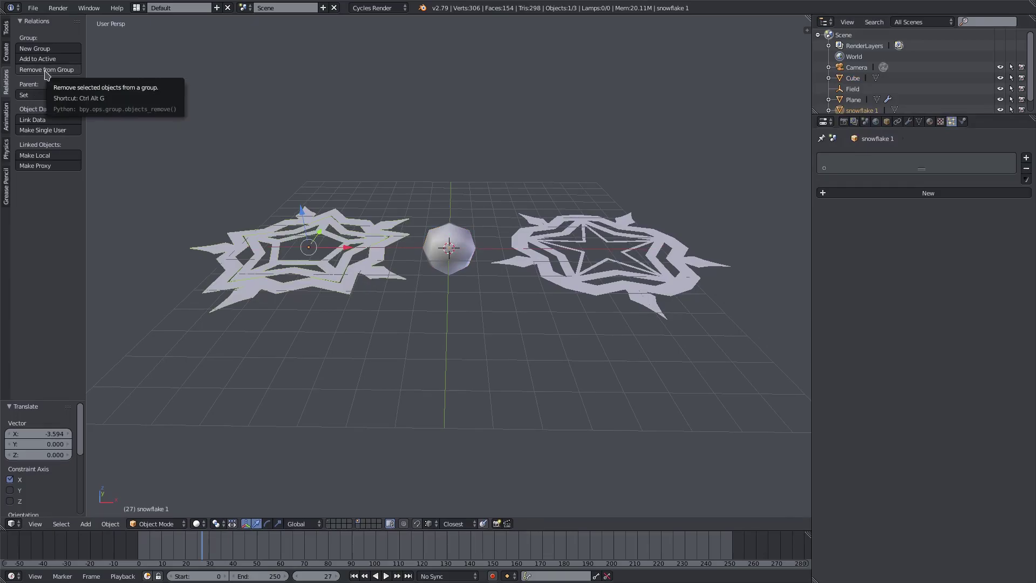
Try to add the sphere to the group of snowflake 1
shift+right_click(445, 261)
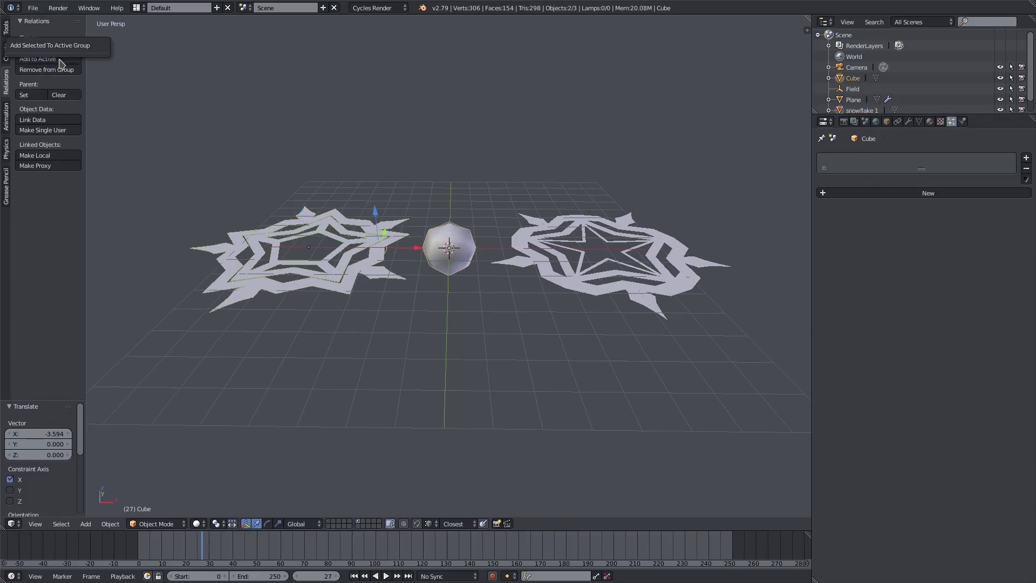
shift+right_click(357, 275)
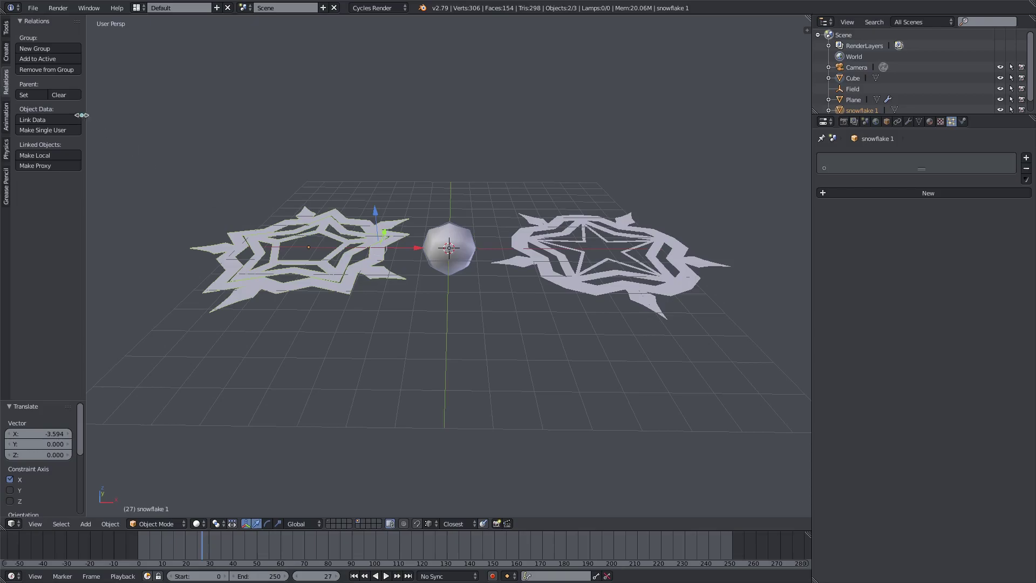
click(57, 59)
click(56, 58)
right_click(391, 249)
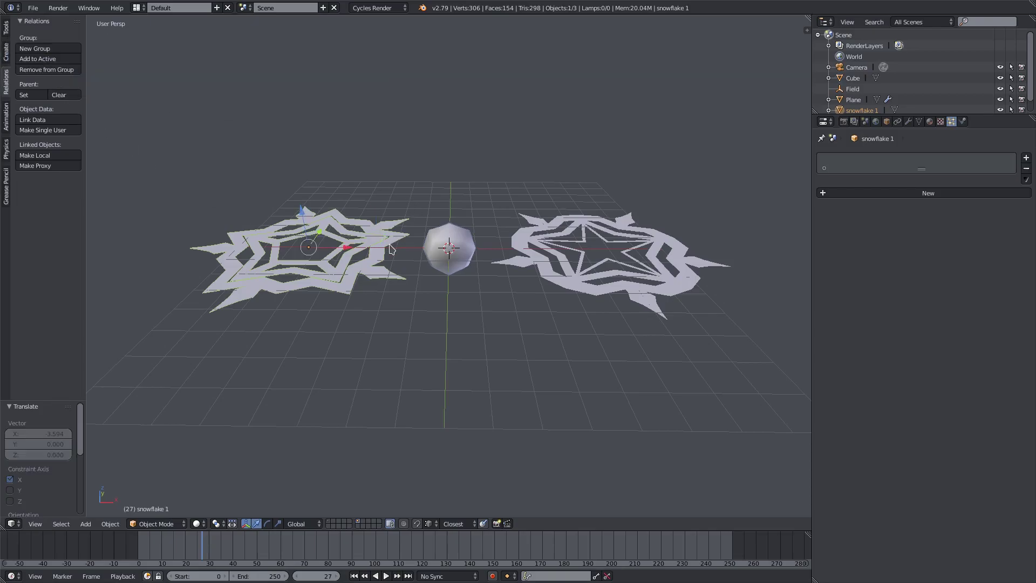
Select both snowflakes and the sphere with snowflake 1 active, and add them to the snowflakes group
right_click(429, 251)
right_click(474, 258)
key(b)
drag(267, 131, 727, 393)
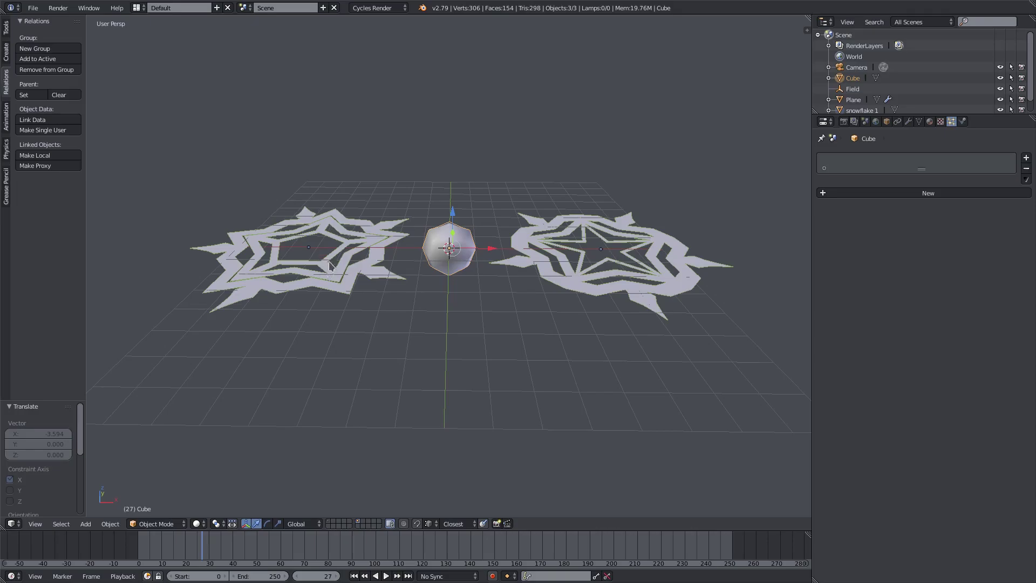
shift+right_click(335, 282)
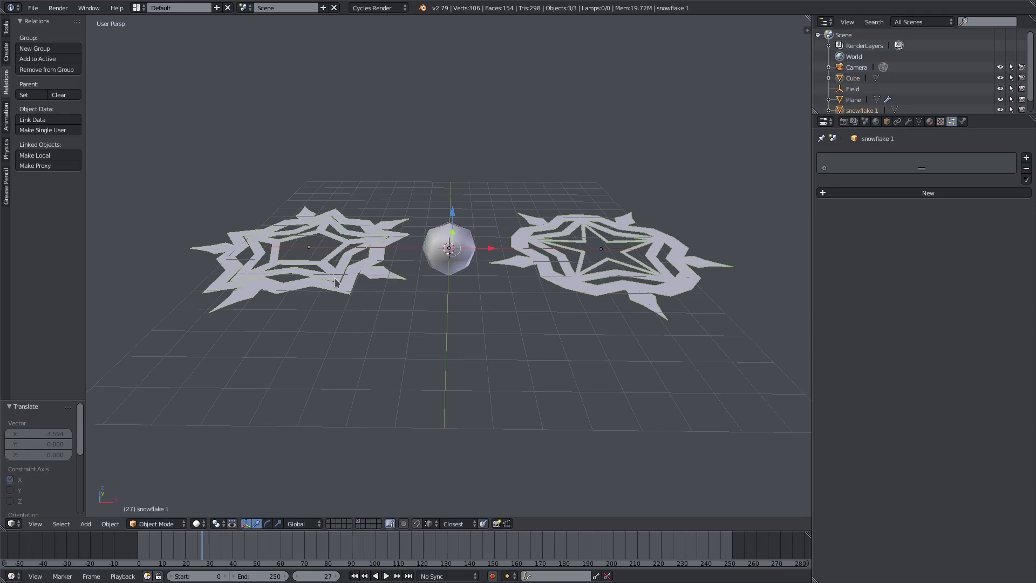
click(49, 58)
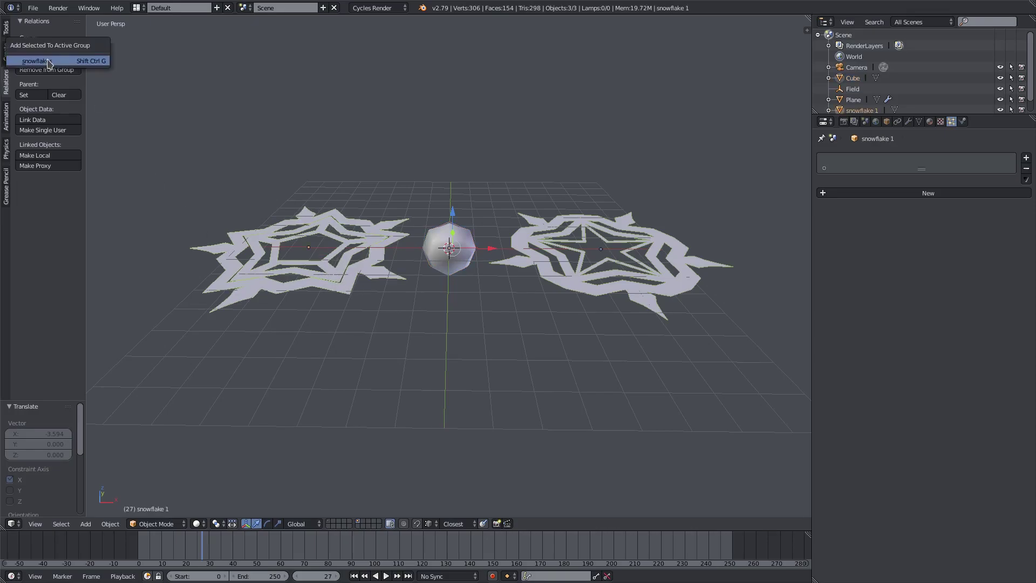
click(48, 58)
Rename the sphere object as snowflake 3
right_click(456, 257)
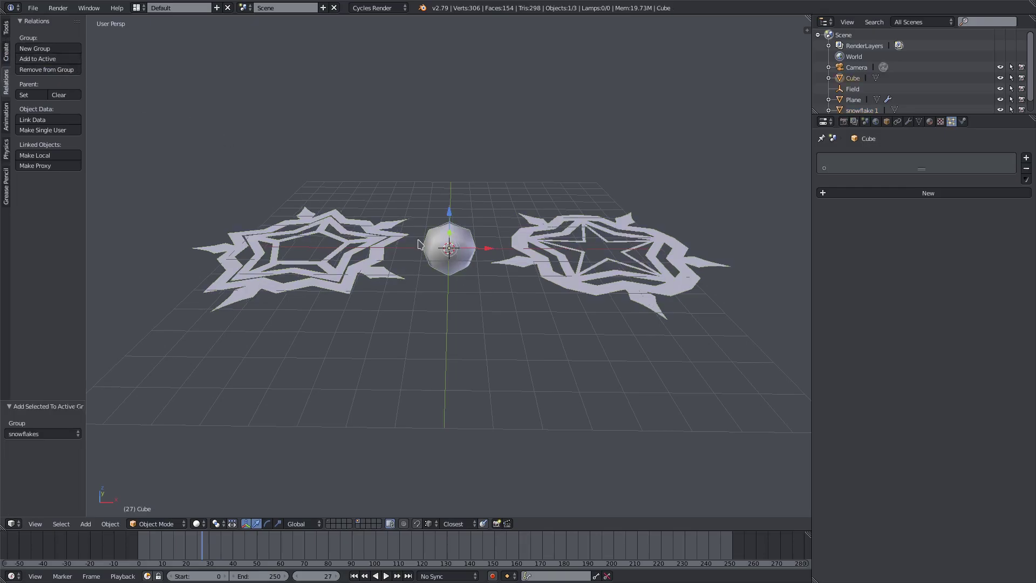
click(887, 121)
click(881, 157)
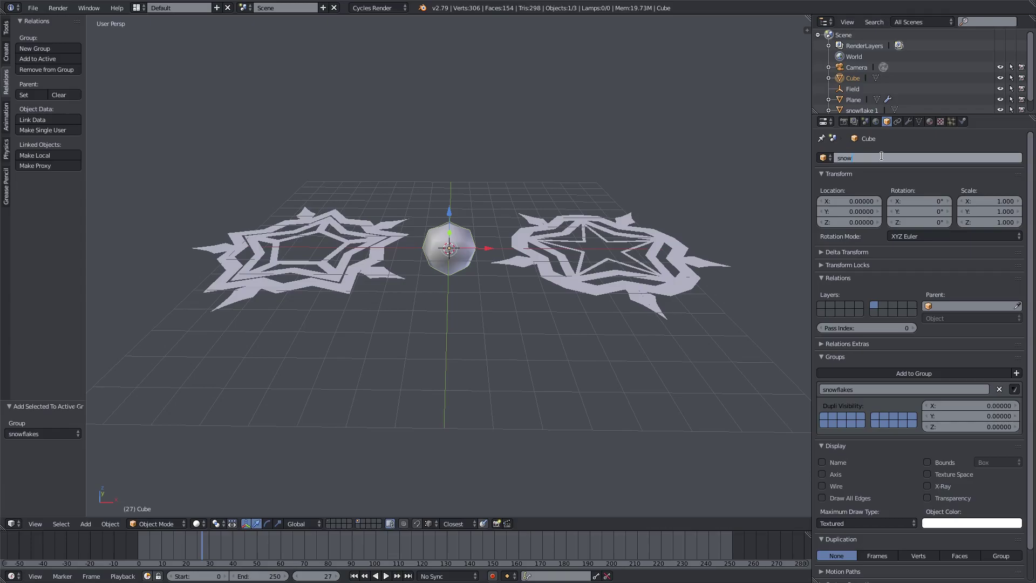
text(snowflake 3)
key(Return)
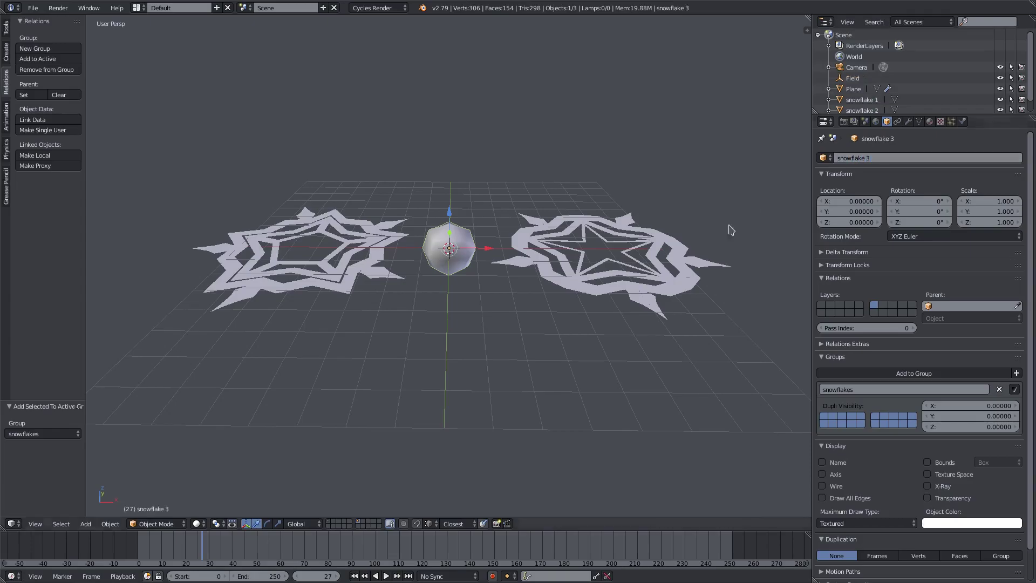
Check the emitting plane's particles through the camera and scale the snowflake 3 sphere down to 0.311
click(328, 522)
right_click(394, 213)
middle_drag(421, 154, 434, 93)
key(KP_0)
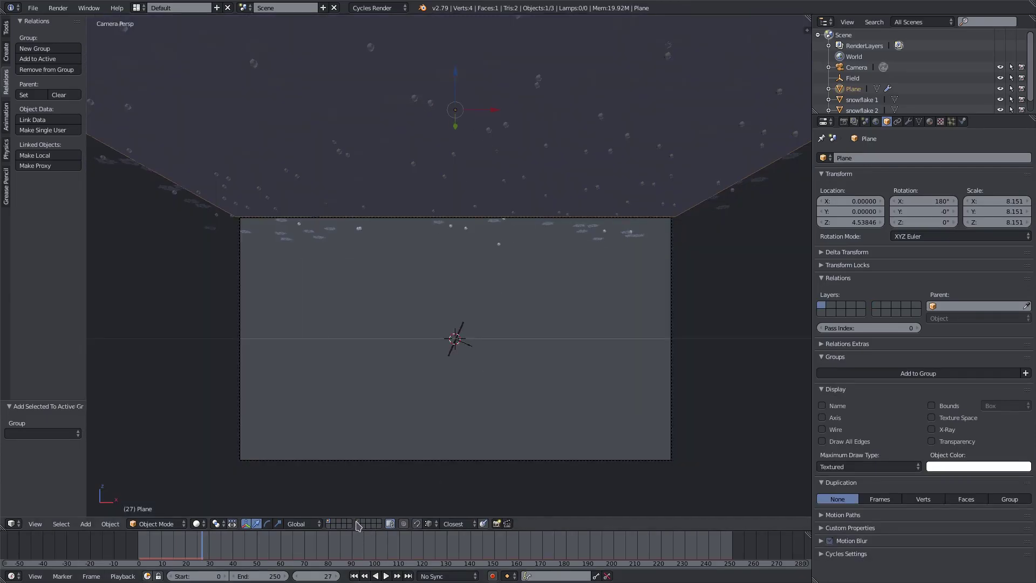
click(359, 522)
key(s)
click(525, 352)
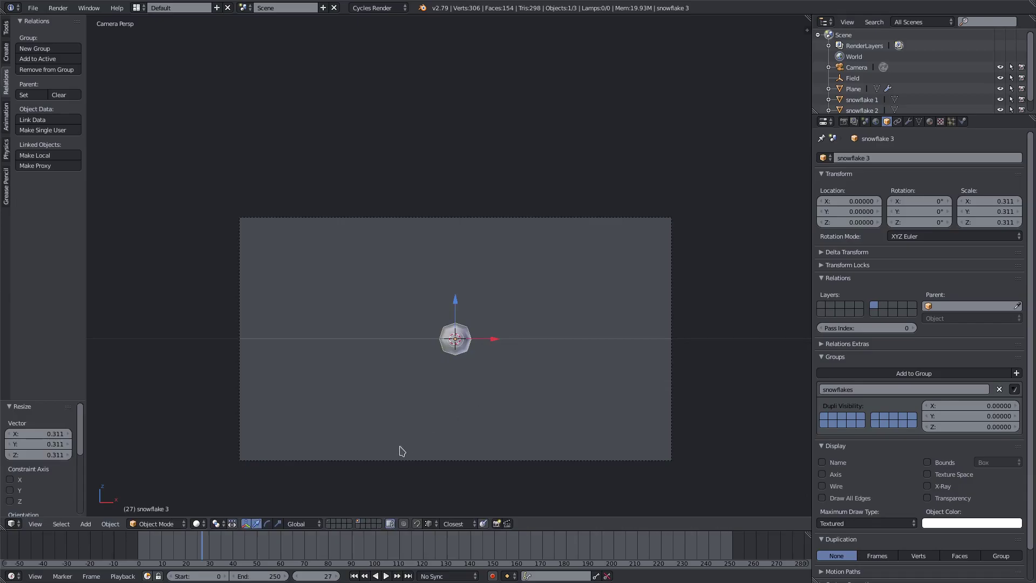
Enable Global and Rotation for the plane's rendered particle group, with size 0.040 and random size 0.729
click(329, 526)
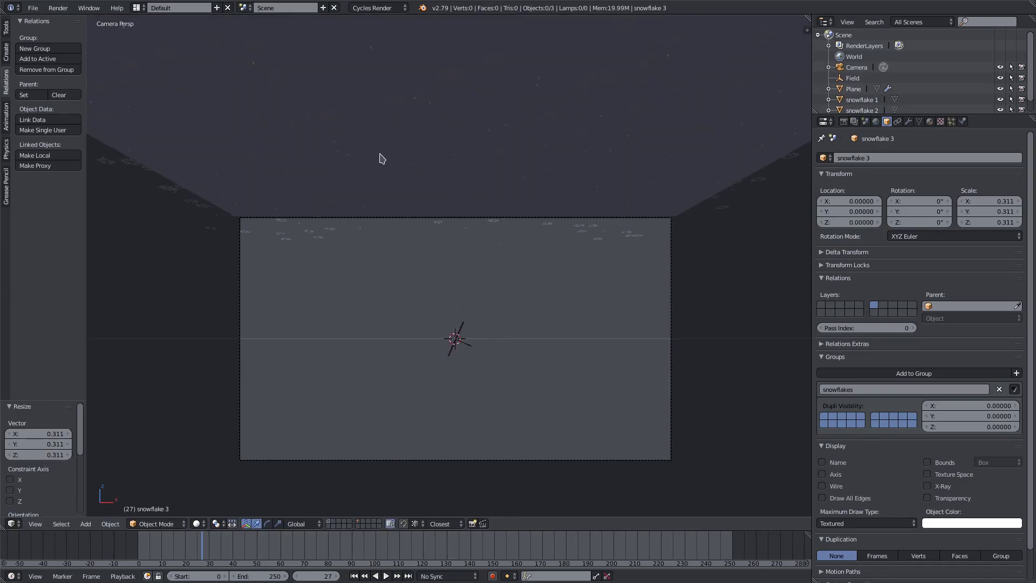
right_click(471, 138)
click(951, 121)
scroll(902, 329, down, 10)
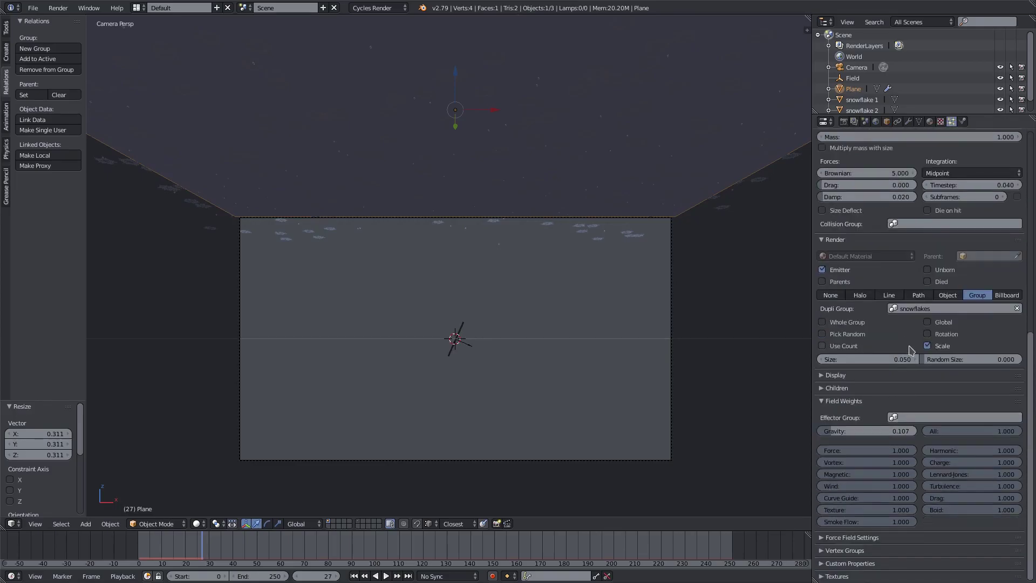
click(935, 322)
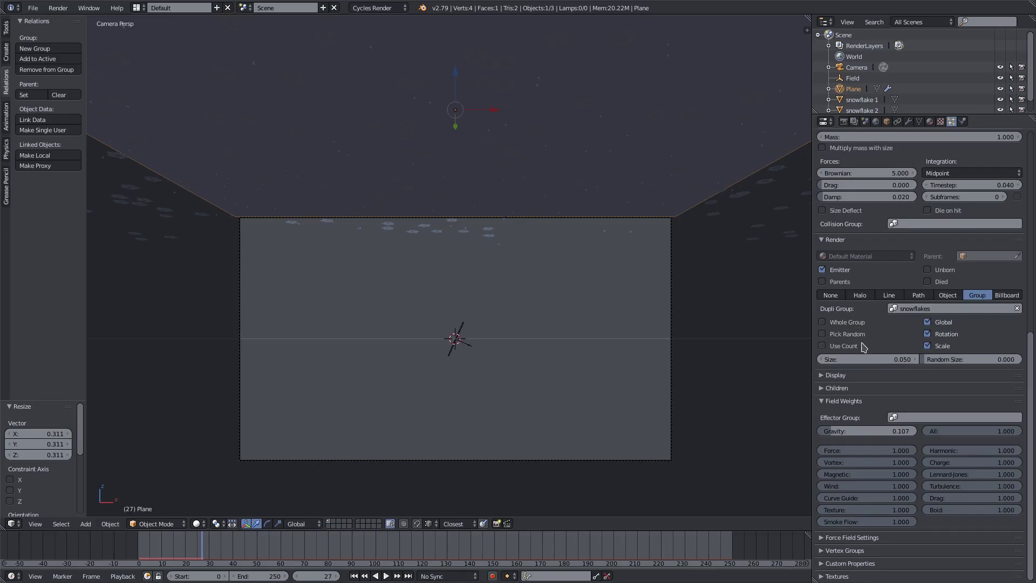
drag(867, 359, 979, 362)
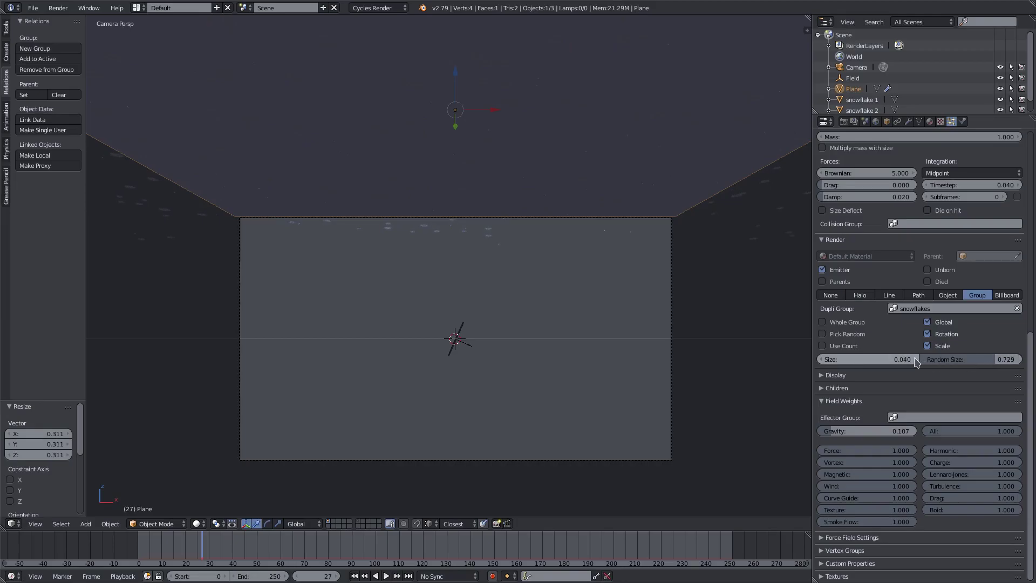
Set the initial orientation randomness of the particle rotation to 0.243 and play the animation from frame 0
scroll(910, 319, up, 10)
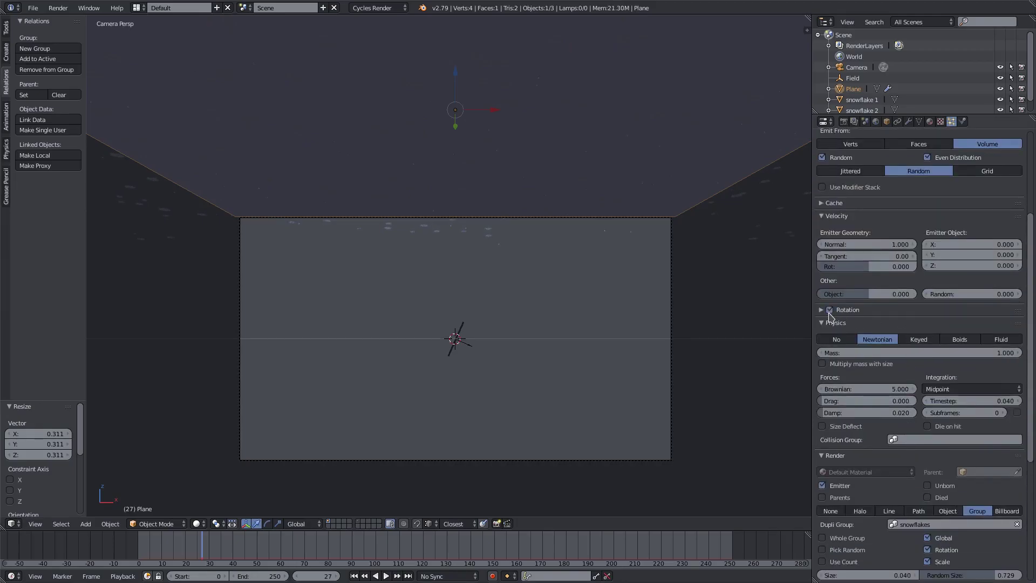
click(831, 312)
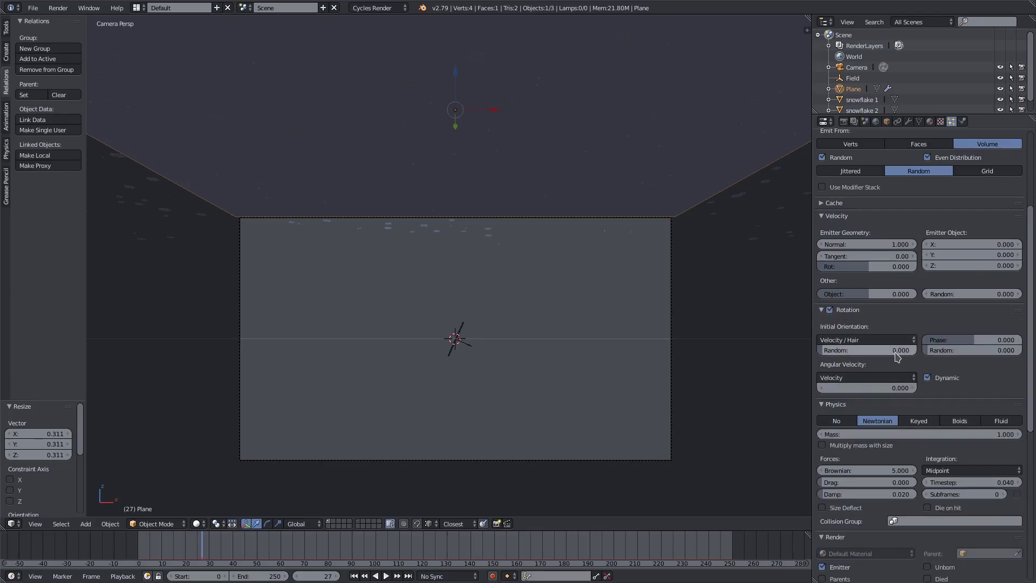
drag(836, 350, 844, 350)
click(133, 542)
key(alt+a)
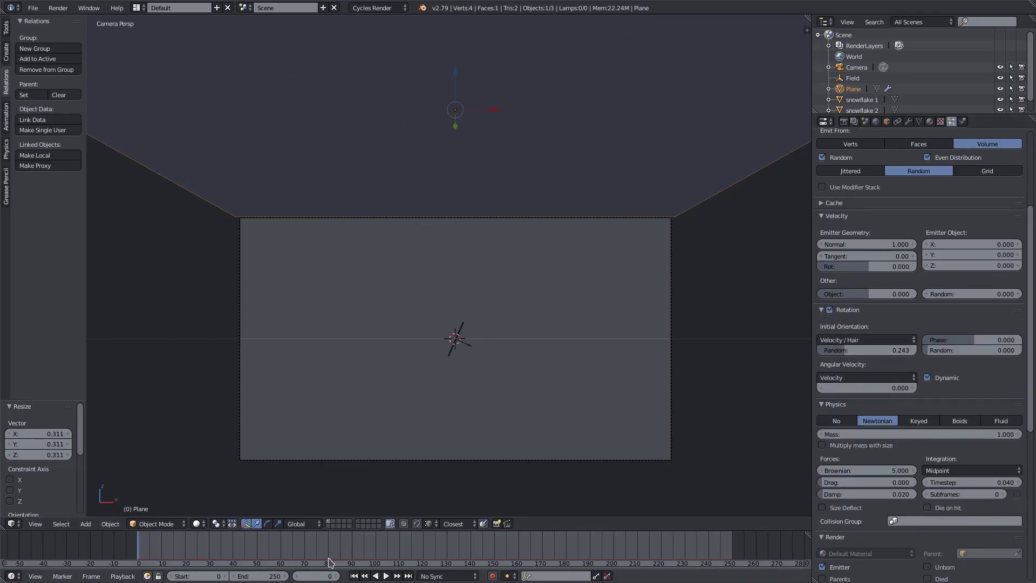
click(386, 576)
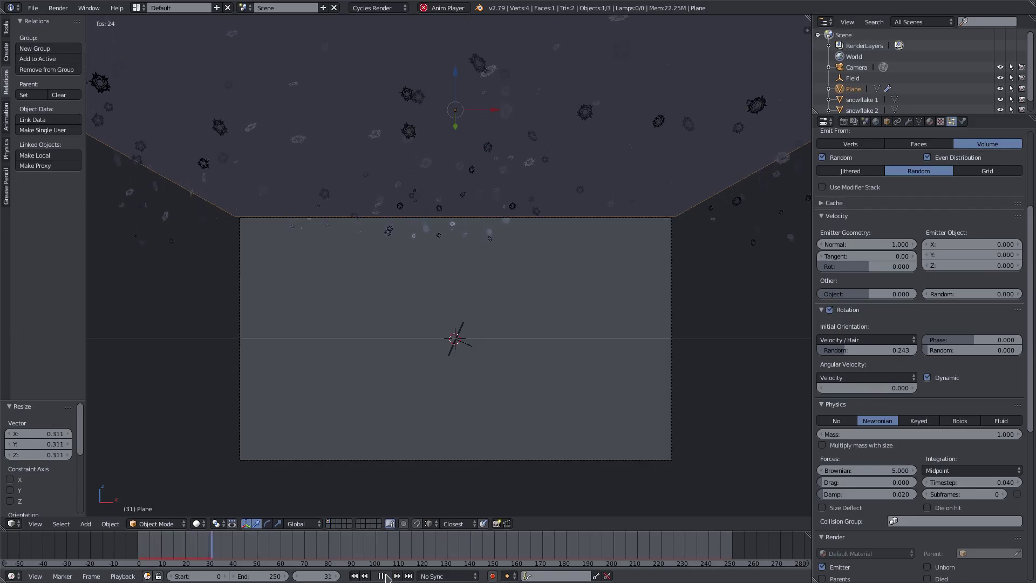
Set the initial orientation randomness to 1.000 and the phase randomness to 2.000, replaying the animation from the start
drag(853, 350, 982, 357)
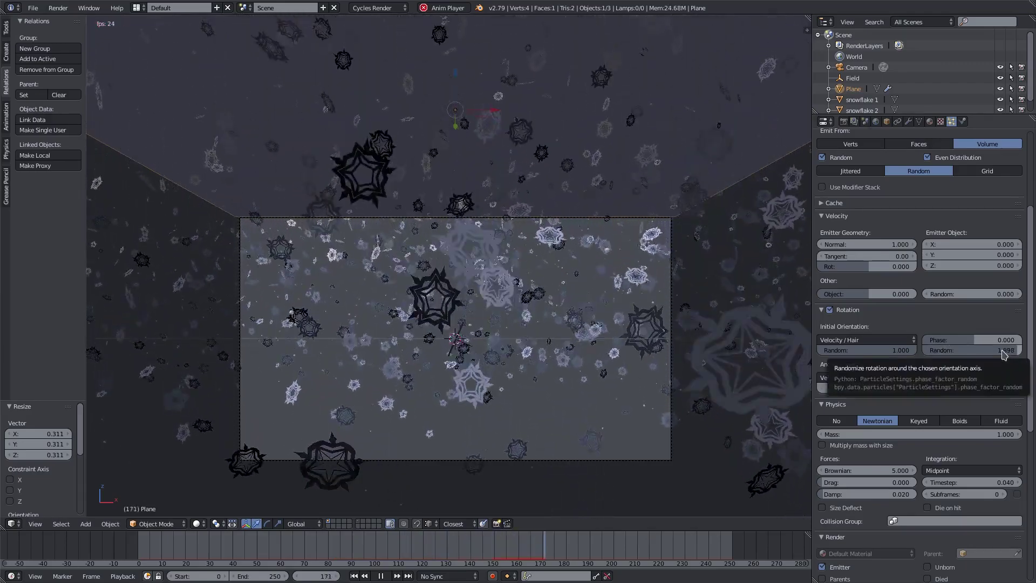
click(971, 339)
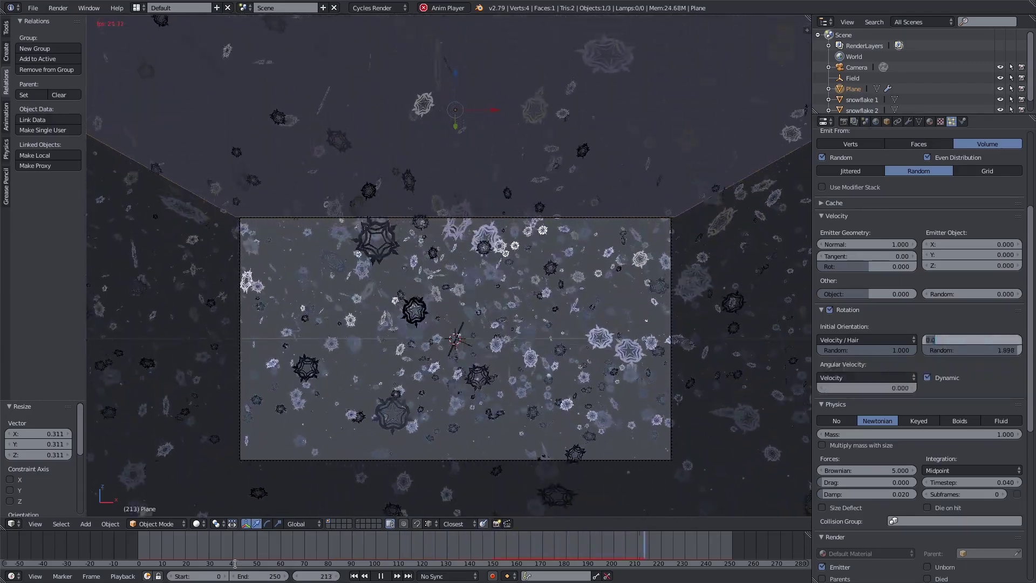
click(354, 576)
click(354, 575)
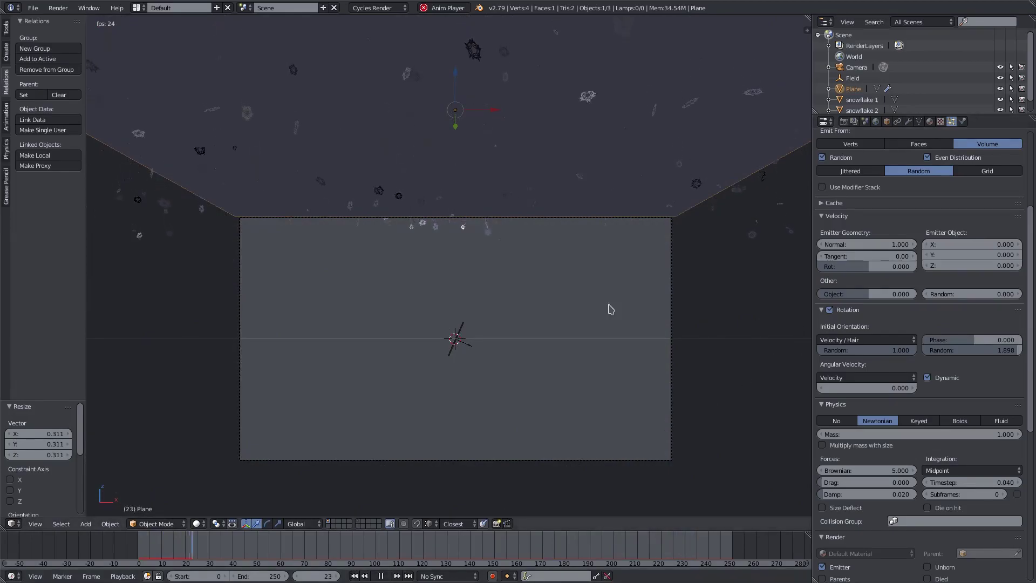
middle_drag(509, 280, 515, 292)
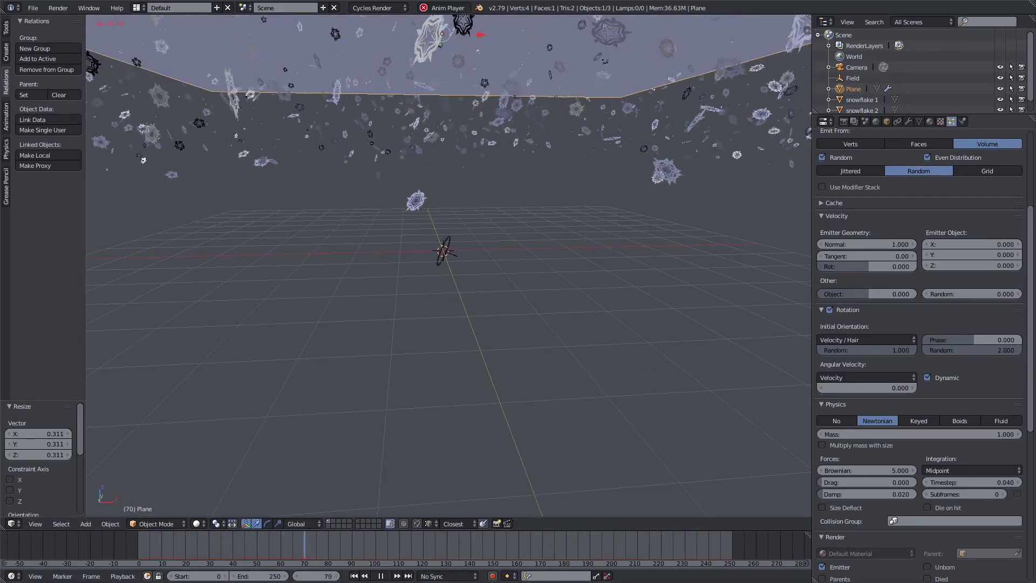
Set the rotation phase to 0.520 and the initial orientation randomness to 0.638
drag(987, 339, 1003, 340)
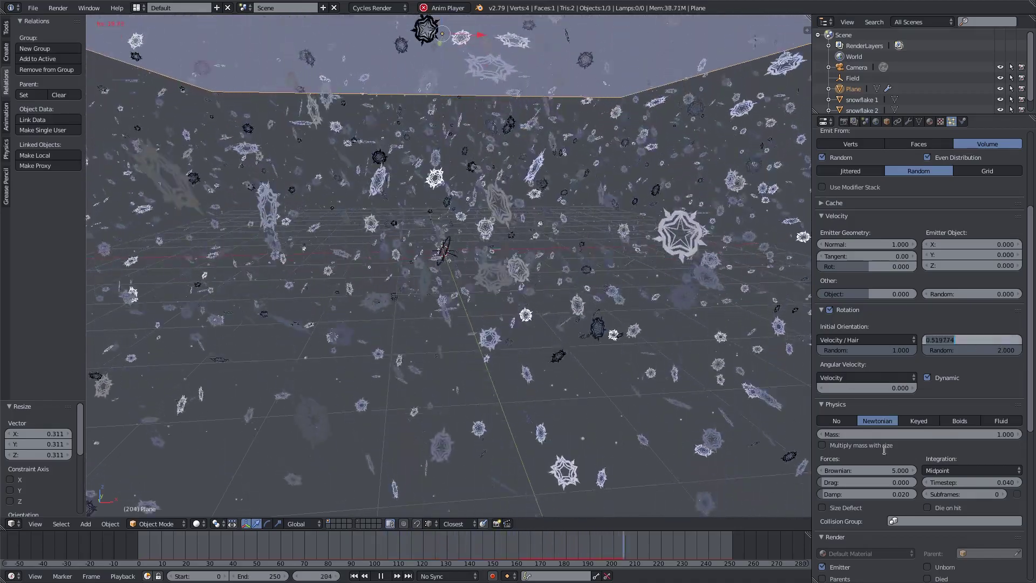
mouse_move(875, 350)
mouse_down()
mouse_move(818, 350)
mouse_move(880, 350)
mouse_up()
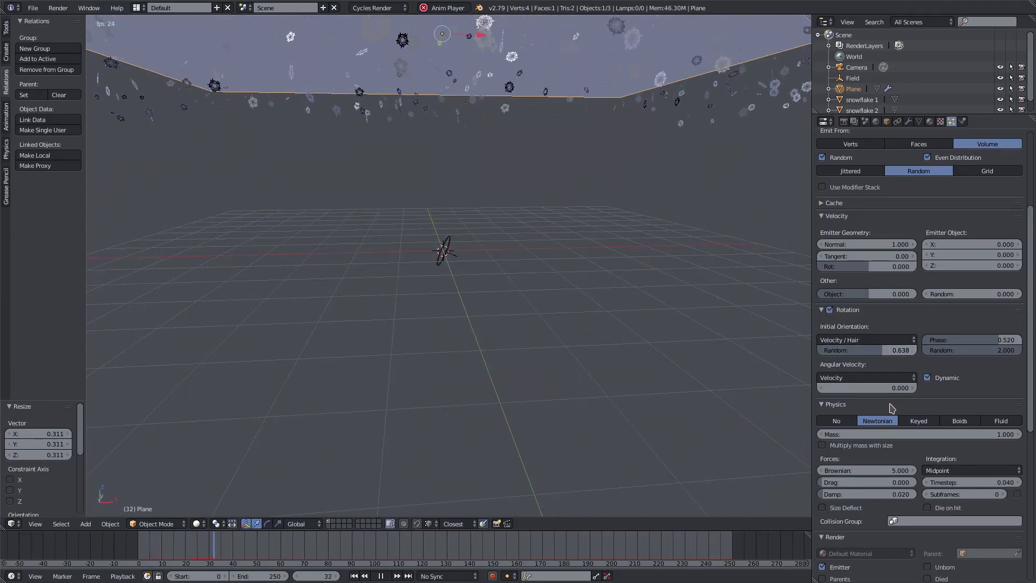
Set the Brownian force on the particles to 1.000
scroll(877, 378, down, 4)
click(876, 383)
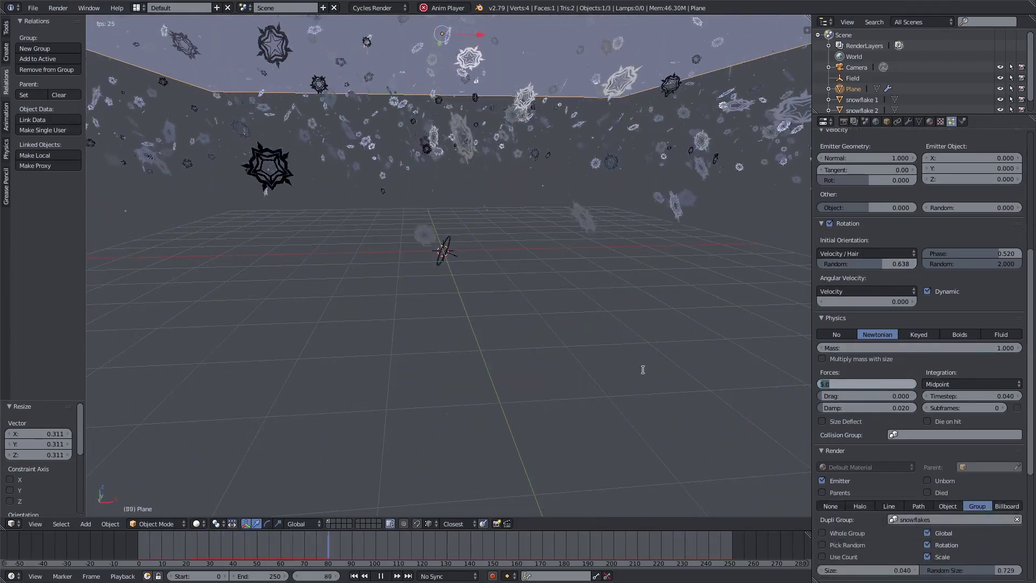
text(1)
key(Return)
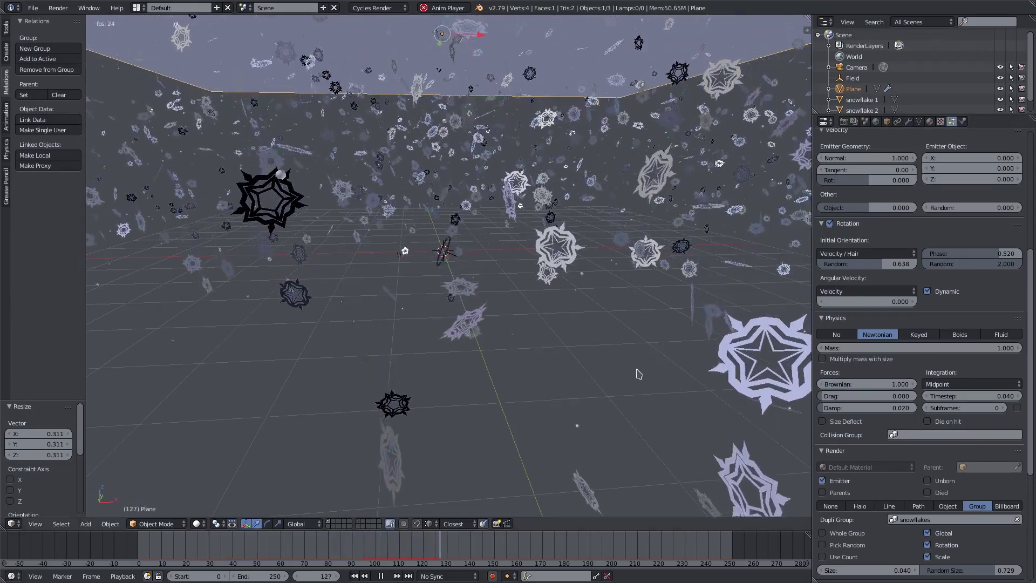
Set the particles' Brownian force to 2.000 and their angular velocity to 3.400
click(869, 383)
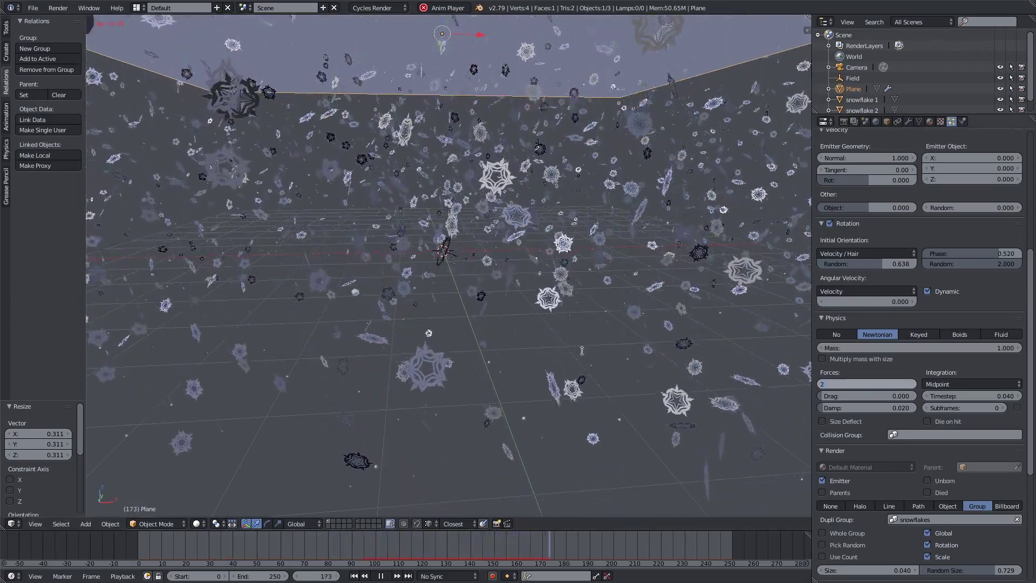
text(2)
key(Return)
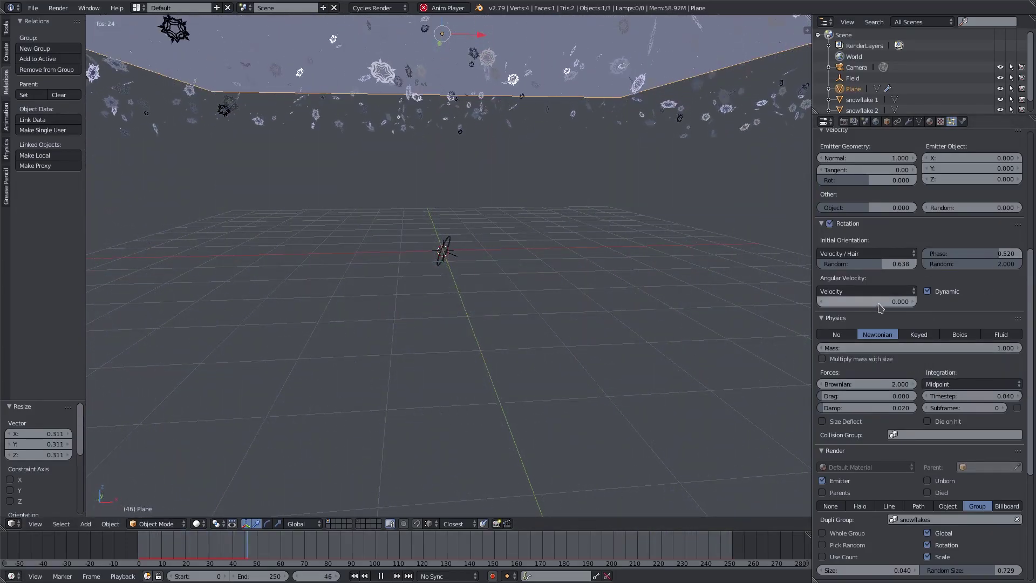
mouse_move(866, 301)
mouse_down()
mouse_move(917, 301)
mouse_move(873, 301)
mouse_up()
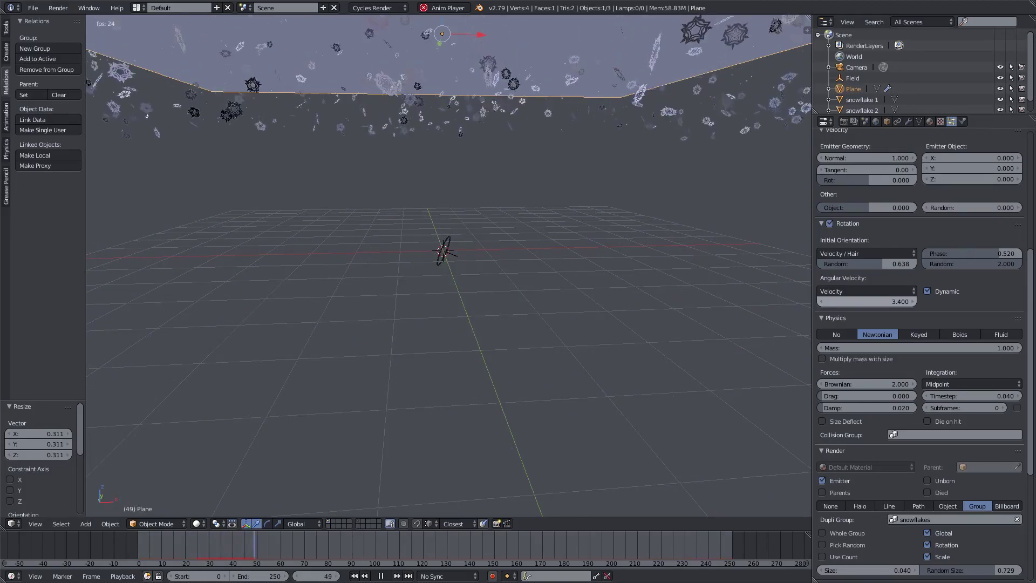
Lower the particles' angular velocity to 2.400 and look at the snowfall through the camera
drag(873, 301, 871, 301)
key(KP_0)
Set the rendered size of the snowflake particles to 0.012
scroll(915, 372, down, 10)
drag(910, 360, 893, 359)
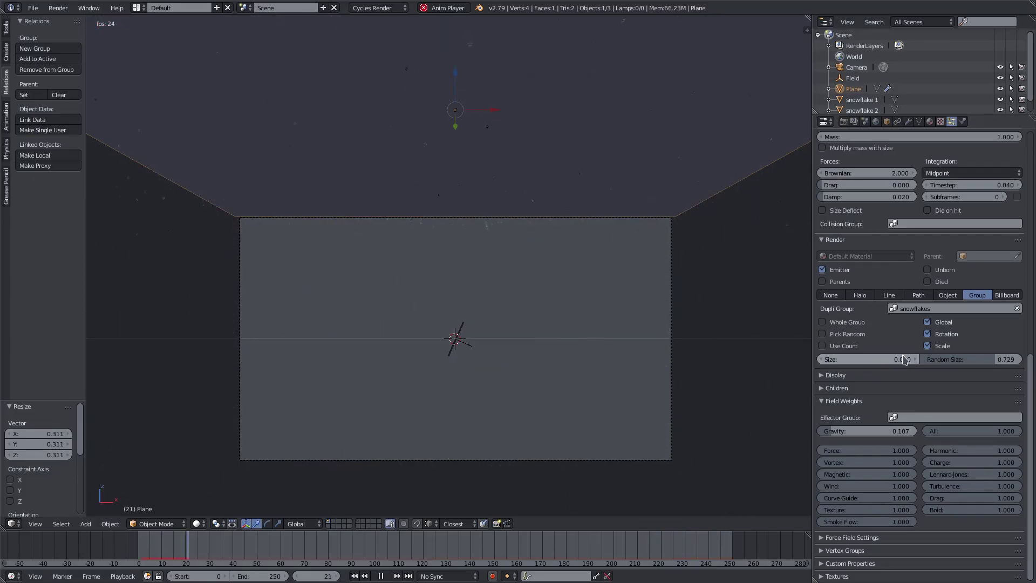
click(888, 358)
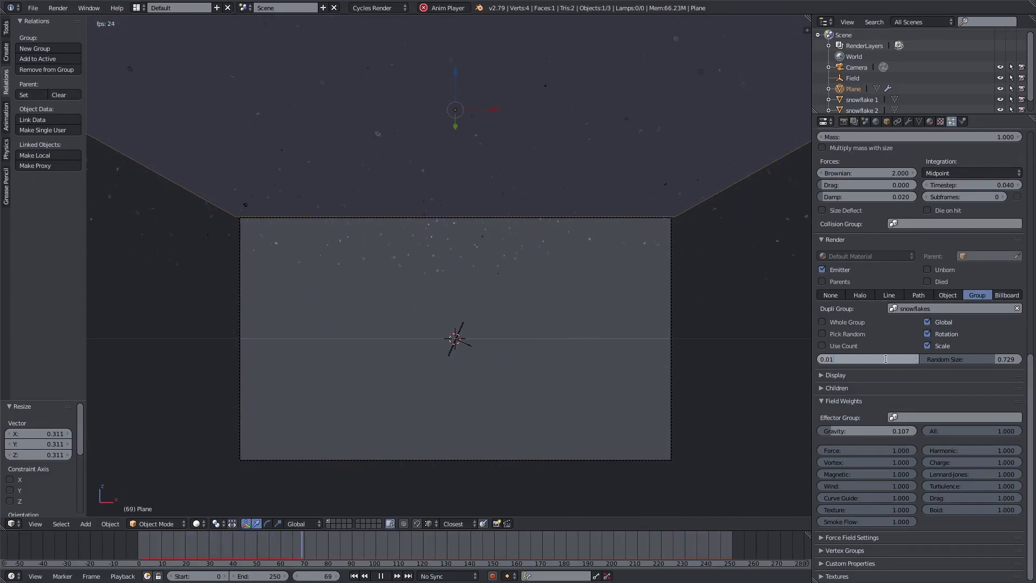
text(2)
key(Return)
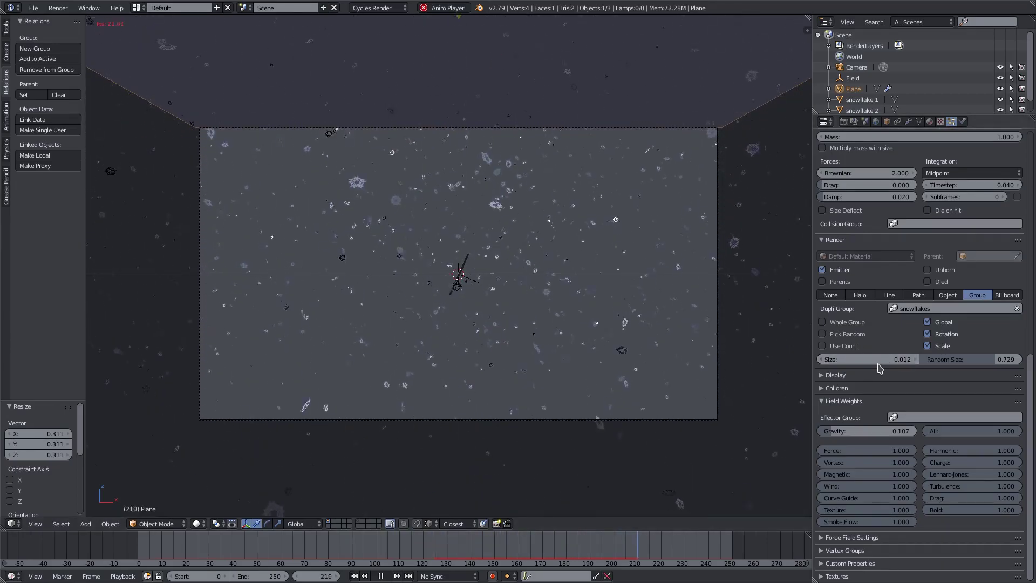
Extend the animation's end frame to 500 and show the longer frame range in the timeline
scroll(885, 364, up, 20)
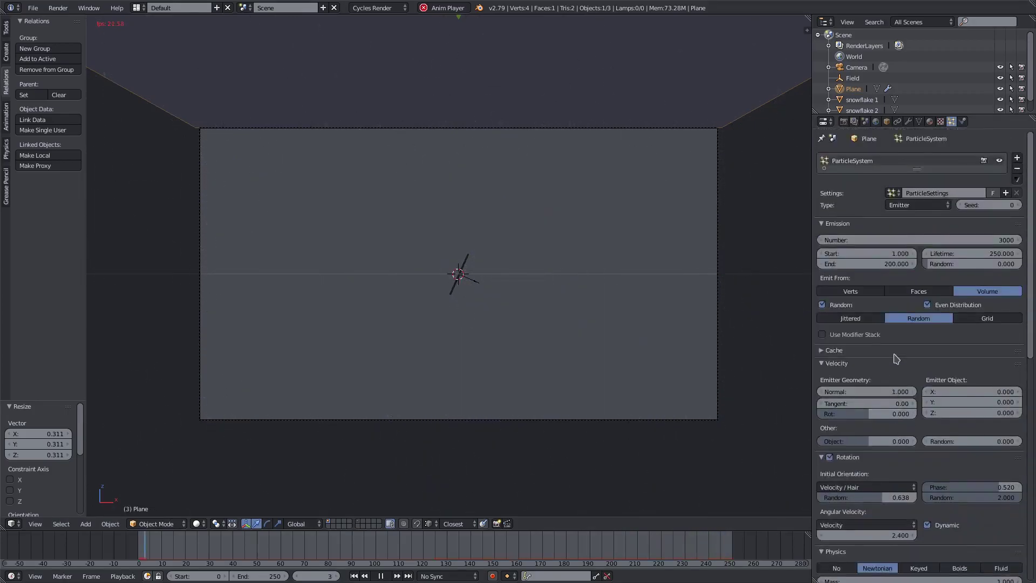
scroll(885, 366, down, 5)
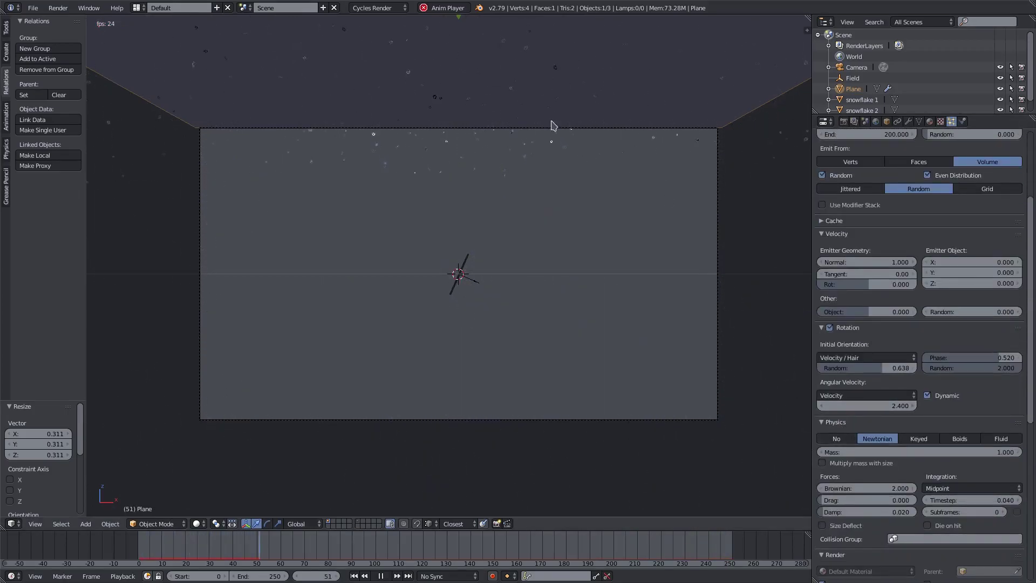
double_click(253, 576)
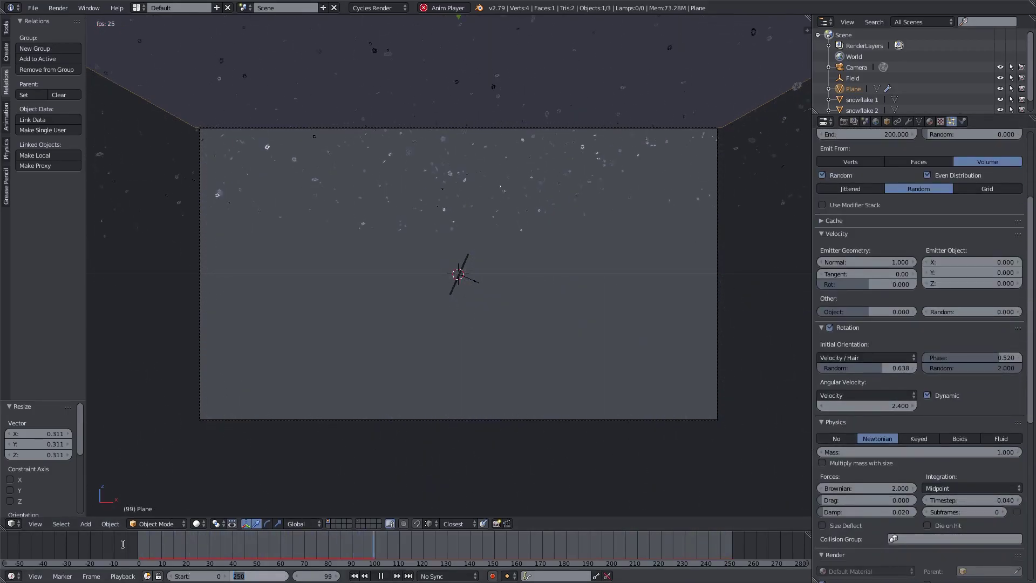
text(500)
key(Return)
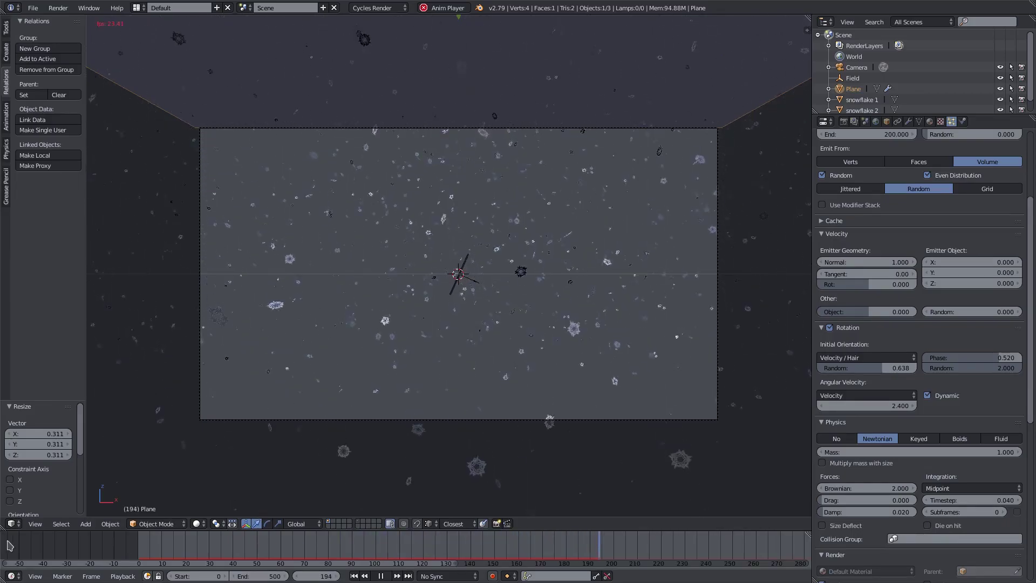
ctrl+middle_drag(502, 550, 472, 544)
scroll(472, 544, up, 5)
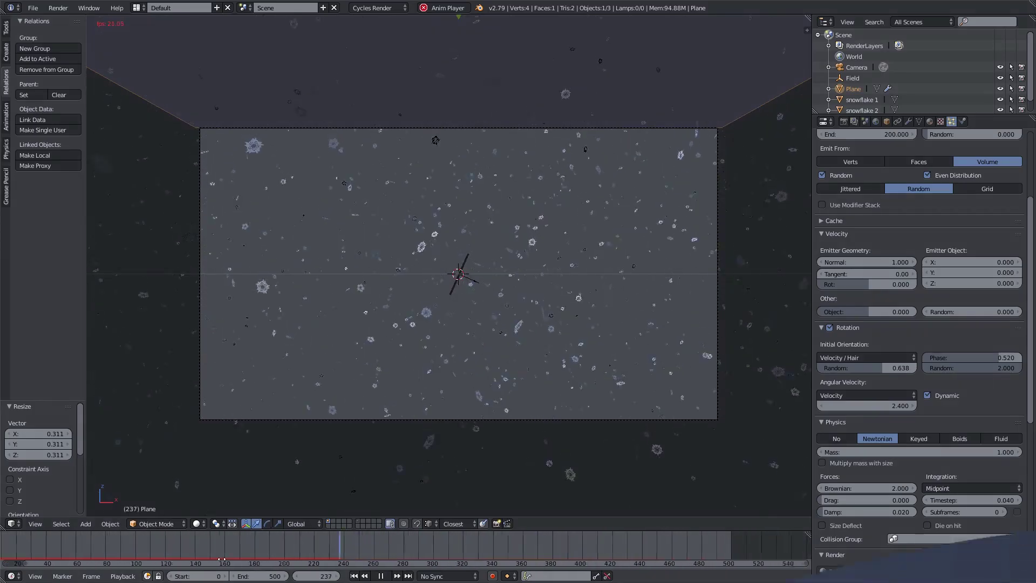